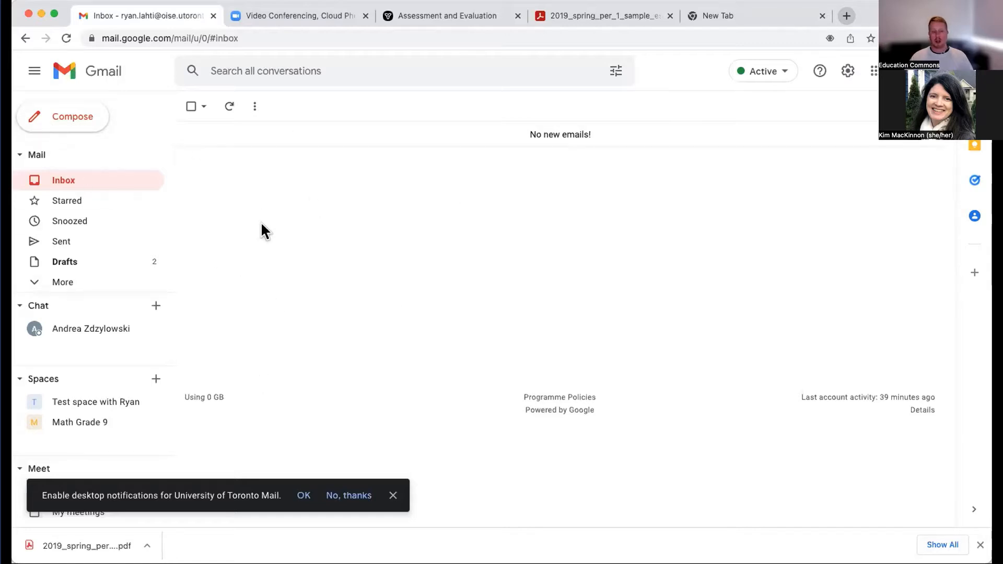
- Look up a contact by first name in a new email's recipient field, close the message and dismiss the desktop notification prompt
{"action": "left_click", "coordinate": [76, 121]}
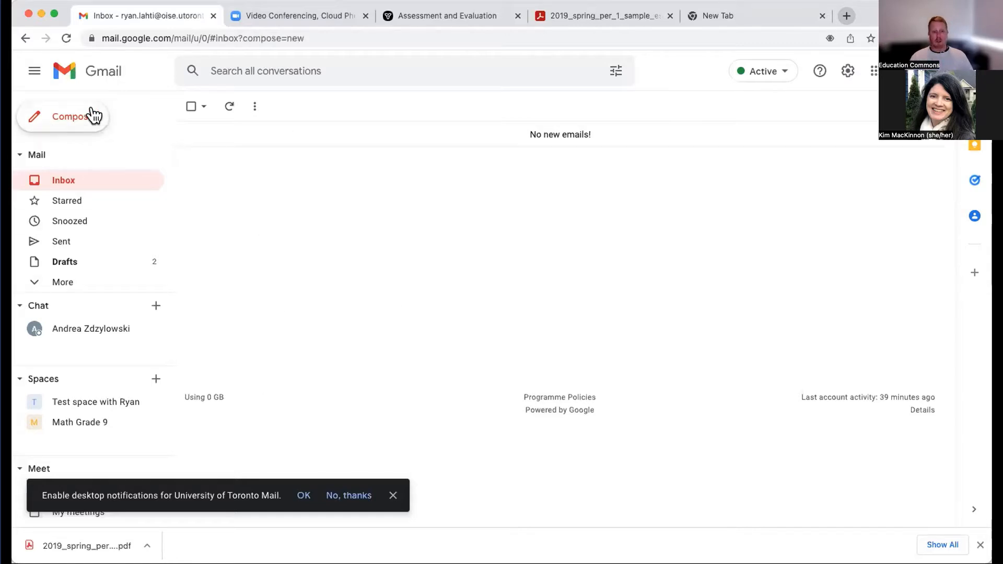
{"action": "type", "text": "kim"}
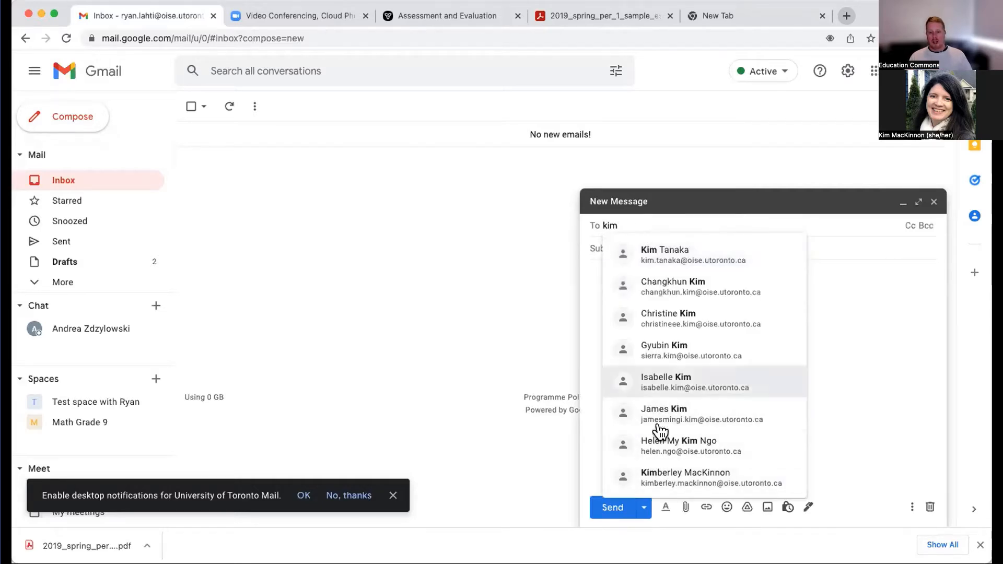
{"action": "left_click", "coordinate": [841, 294]}
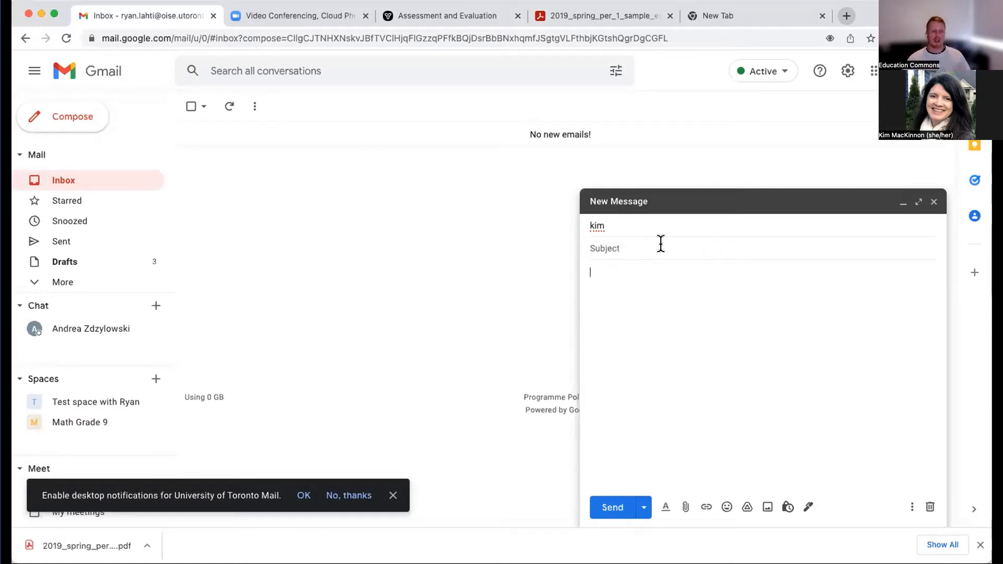
{"action": "left_click", "coordinate": [934, 202]}
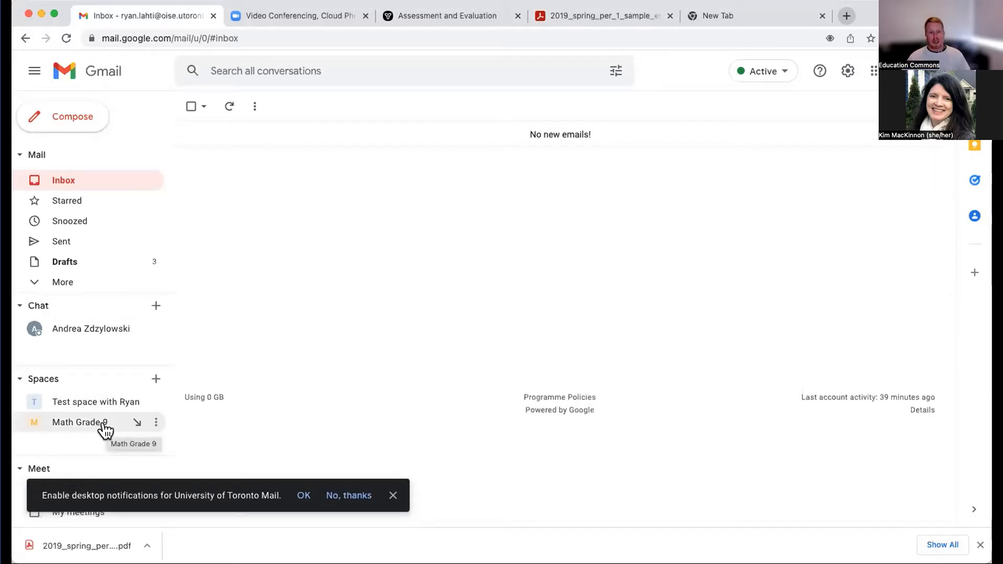
{"action": "left_click", "coordinate": [394, 496]}
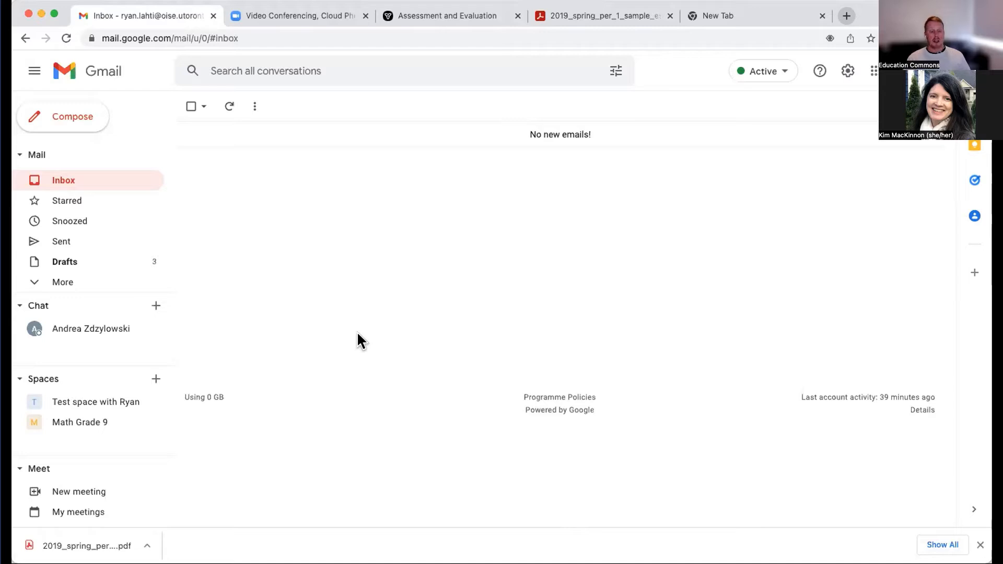
- Look through the full list of Google apps available to the account, from Docs and Sheets down to Classroom
{"action": "left_click", "coordinate": [873, 73]}
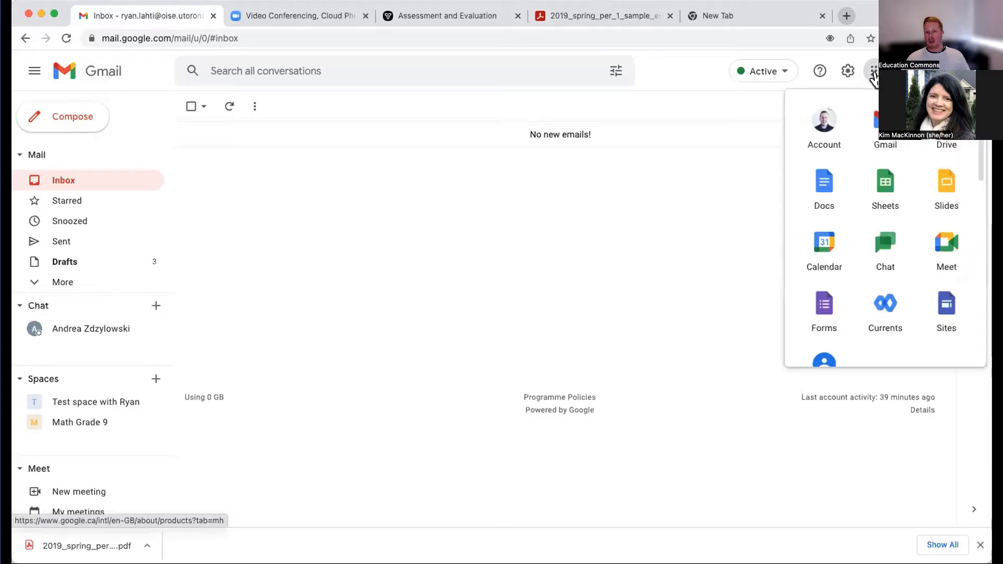
{"action": "scroll", "coordinate": [865, 214], "scroll_direction": "down", "scroll_amount": 5}
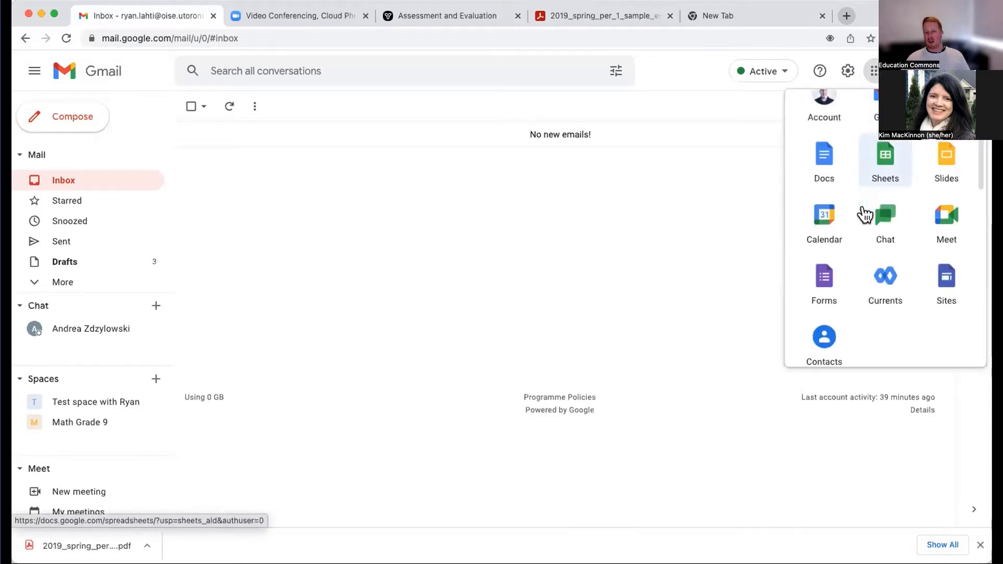
{"action": "scroll", "coordinate": [865, 214], "scroll_direction": "down", "scroll_amount": 5}
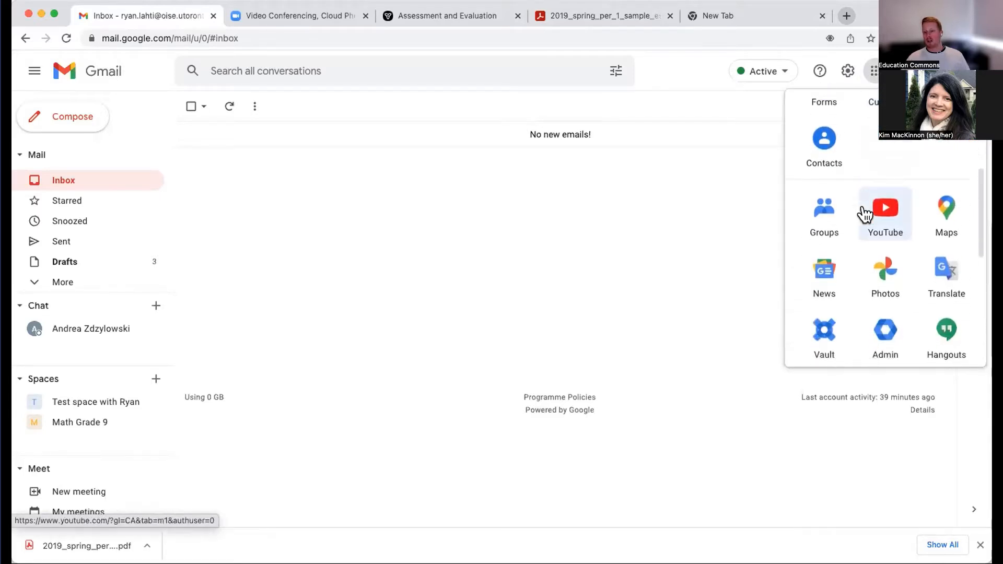
{"action": "scroll", "coordinate": [865, 213], "scroll_direction": "down", "scroll_amount": 3}
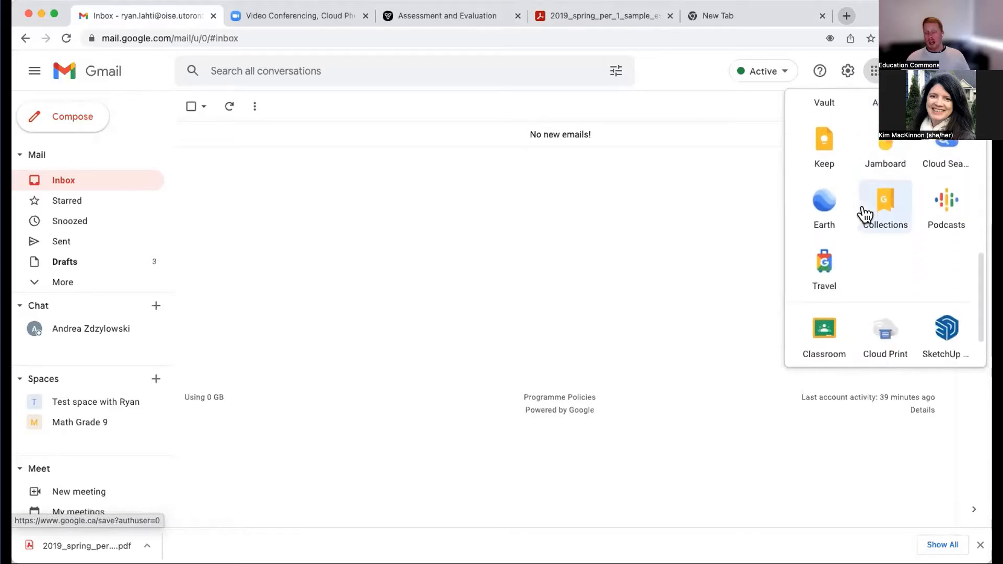
{"action": "scroll", "coordinate": [864, 213], "scroll_direction": "up", "scroll_amount": 3}
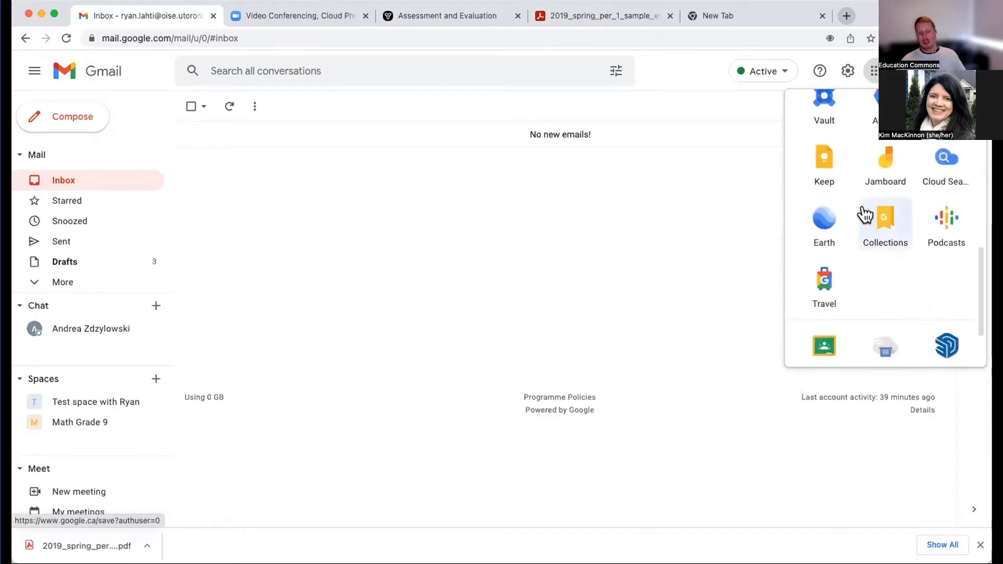
{"action": "scroll", "coordinate": [864, 214], "scroll_direction": "up", "scroll_amount": 3}
{"action": "scroll", "coordinate": [864, 213], "scroll_direction": "up", "scroll_amount": 6}
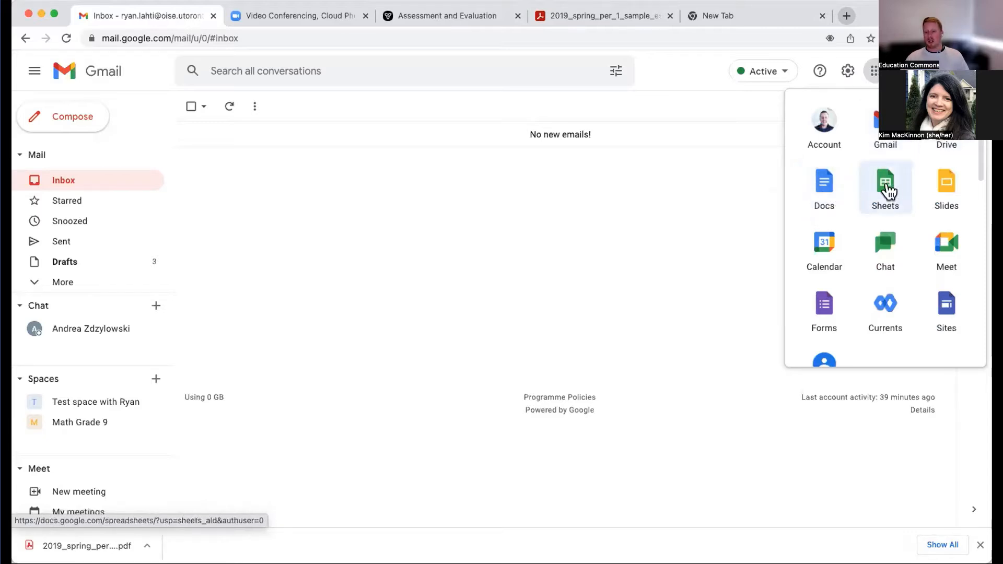
{"action": "scroll", "coordinate": [891, 296], "scroll_direction": "down", "scroll_amount": 1}
{"action": "scroll", "coordinate": [891, 296], "scroll_direction": "down", "scroll_amount": 8}
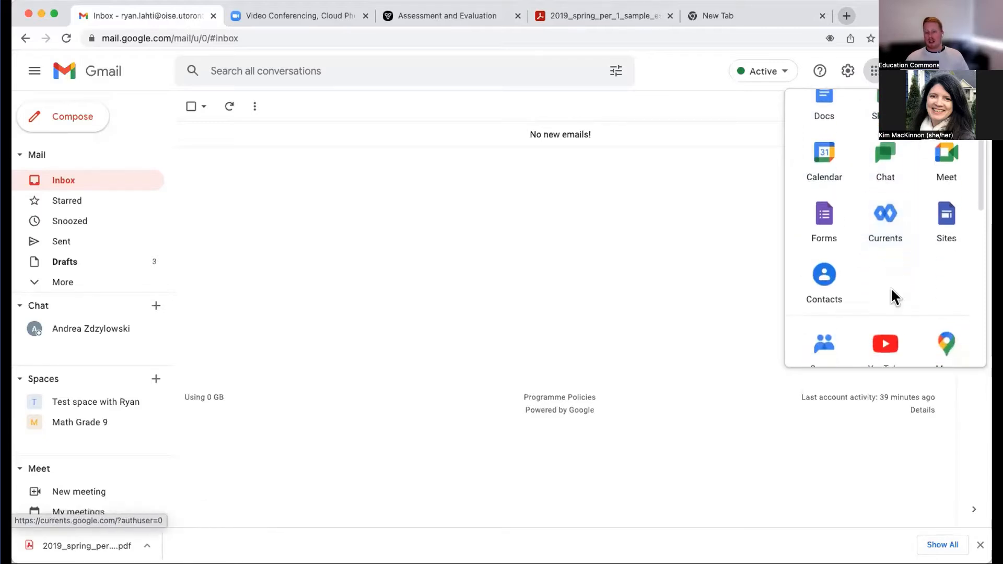
{"action": "scroll", "coordinate": [891, 296], "scroll_direction": "down", "scroll_amount": 4}
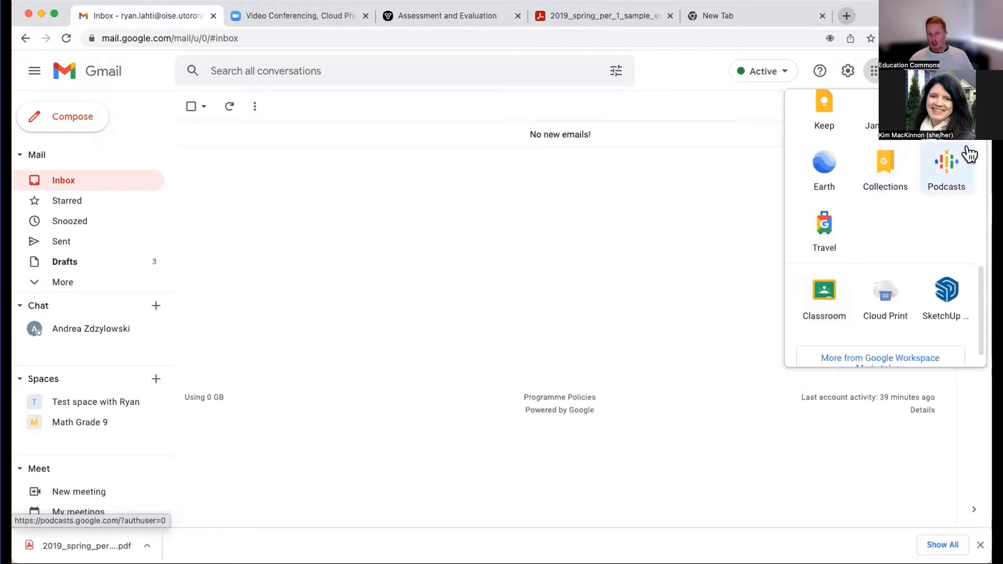
{"action": "scroll", "coordinate": [968, 154], "scroll_direction": "up", "scroll_amount": 5}
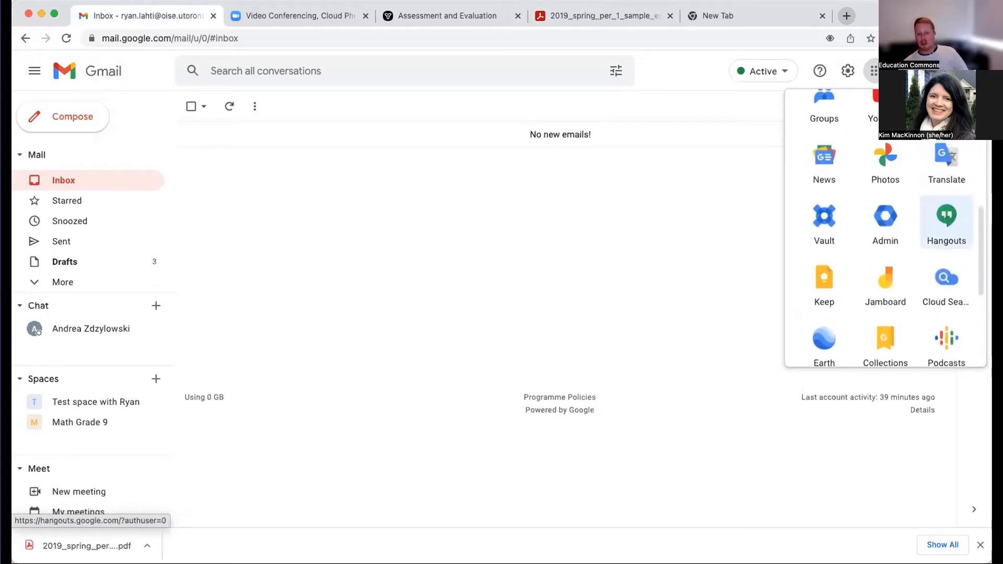
{"action": "scroll", "coordinate": [946, 117], "scroll_direction": "up", "scroll_amount": 1}
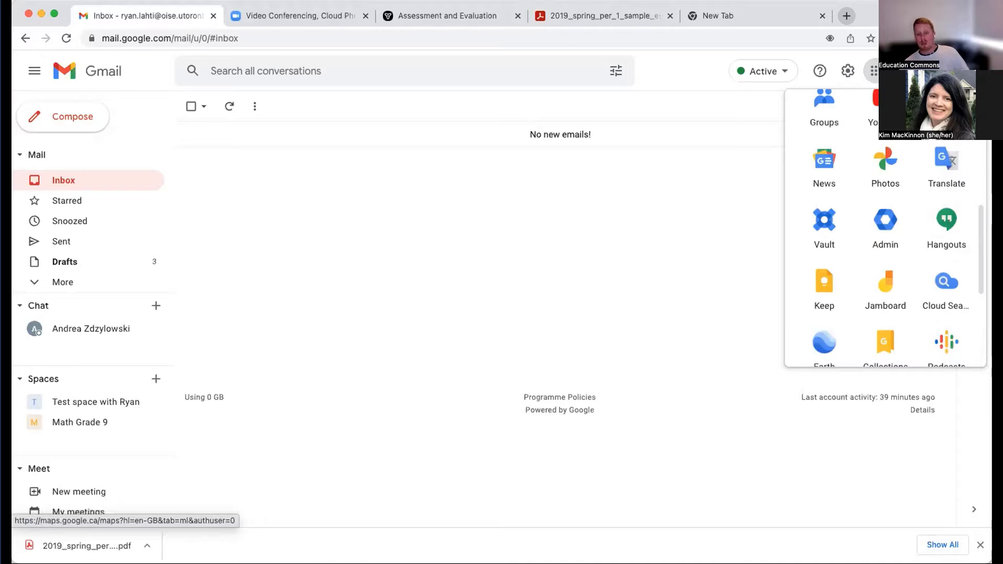
{"action": "scroll", "coordinate": [906, 171], "scroll_direction": "up", "scroll_amount": 6}
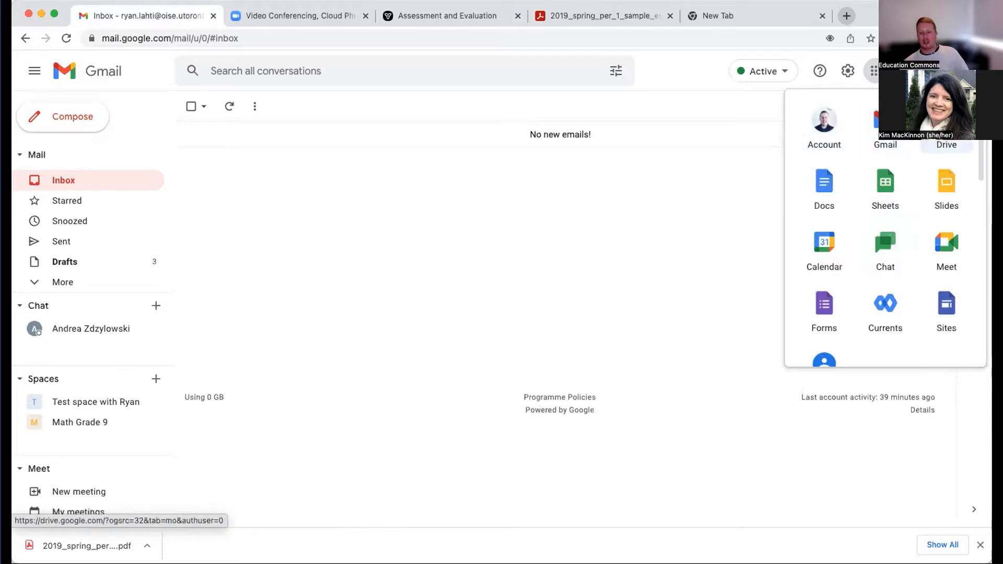
- Switch to Google Drive and examine the folders and files stored in My Drive
{"action": "left_click", "coordinate": [946, 138]}
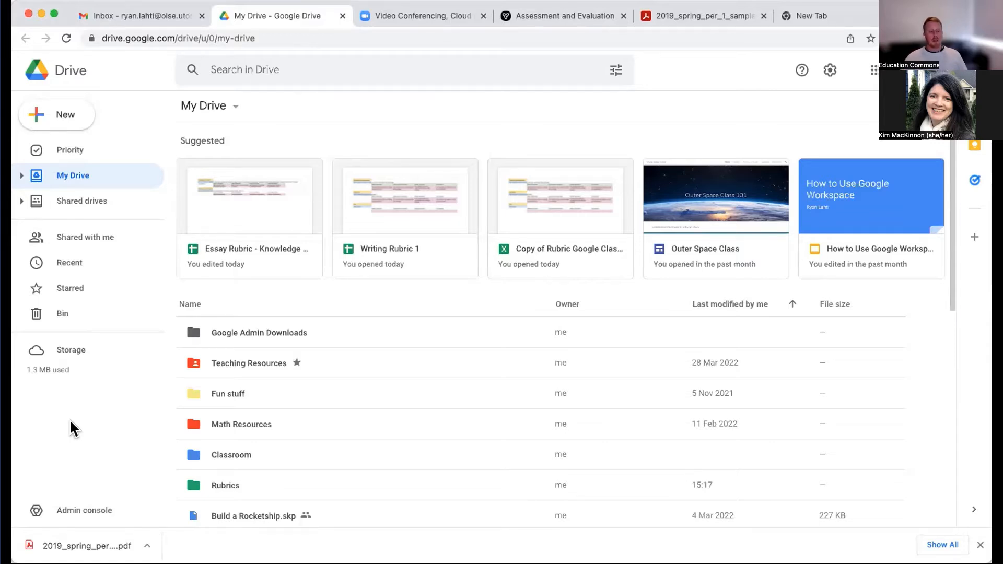
{"action": "scroll", "coordinate": [312, 440], "scroll_direction": "down", "scroll_amount": 1}
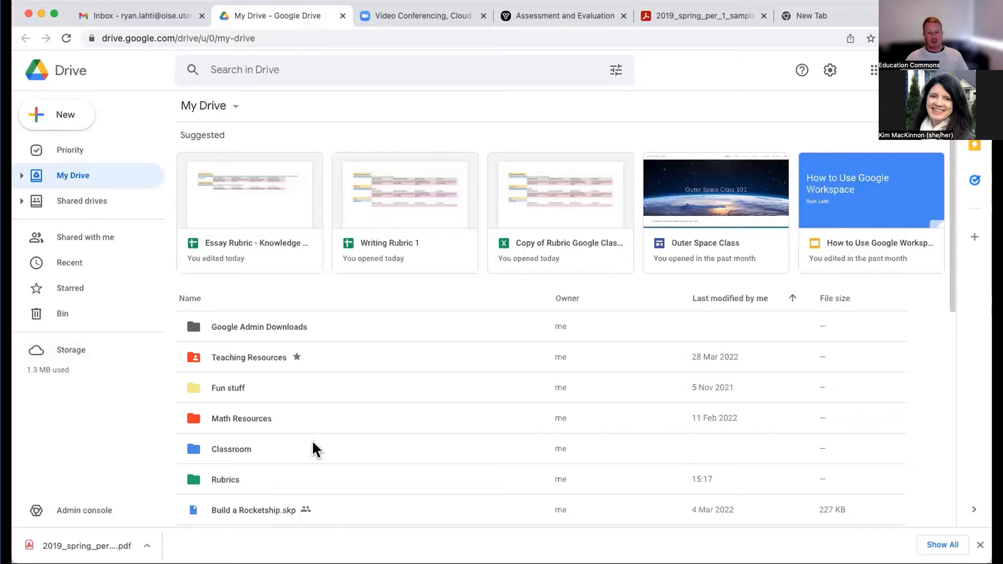
{"action": "scroll", "coordinate": [313, 447], "scroll_direction": "down", "scroll_amount": 10}
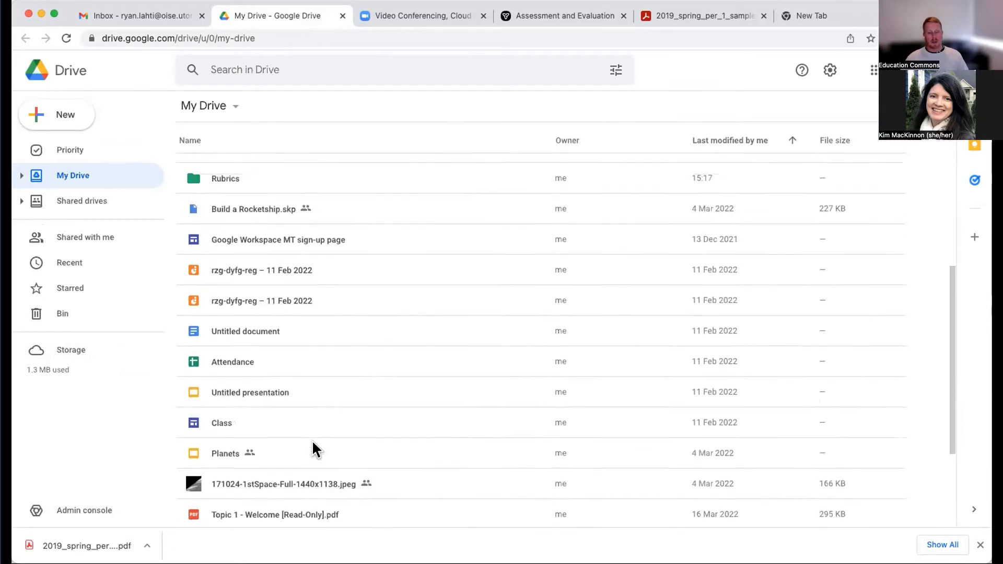
{"action": "scroll", "coordinate": [312, 447], "scroll_direction": "up", "scroll_amount": 10}
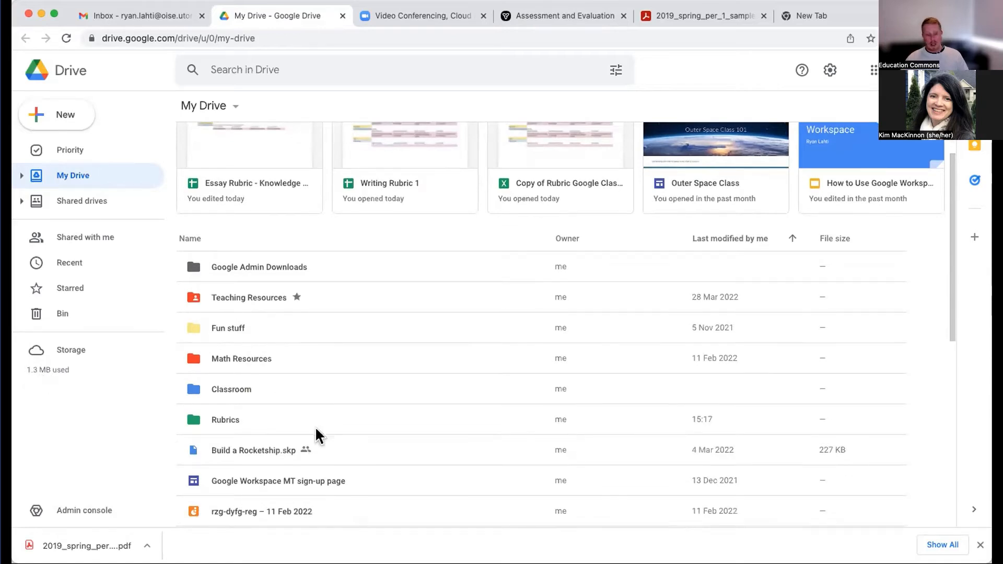
{"action": "scroll", "coordinate": [315, 428], "scroll_direction": "down", "scroll_amount": 8}
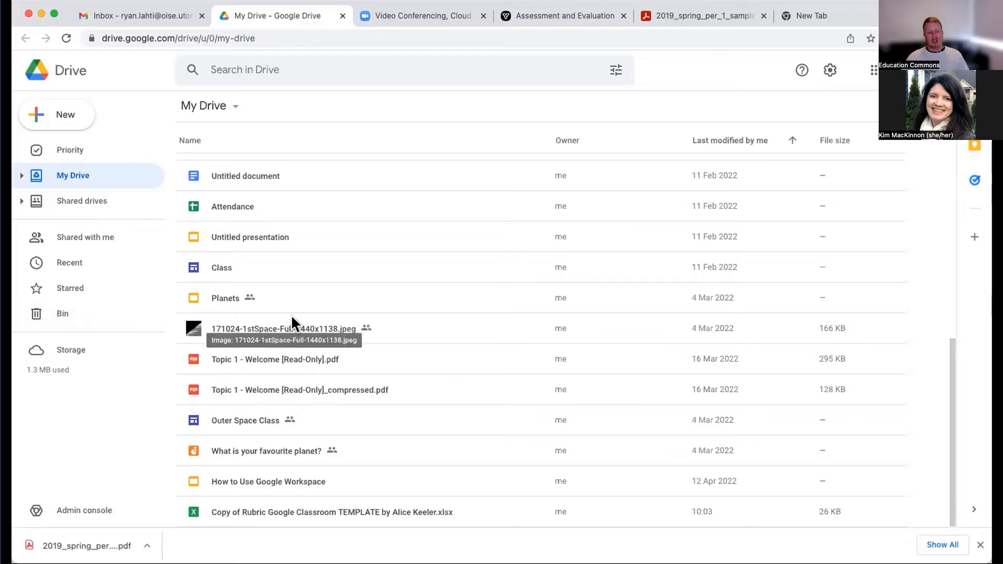
{"action": "scroll", "coordinate": [290, 314], "scroll_direction": "up", "scroll_amount": 8}
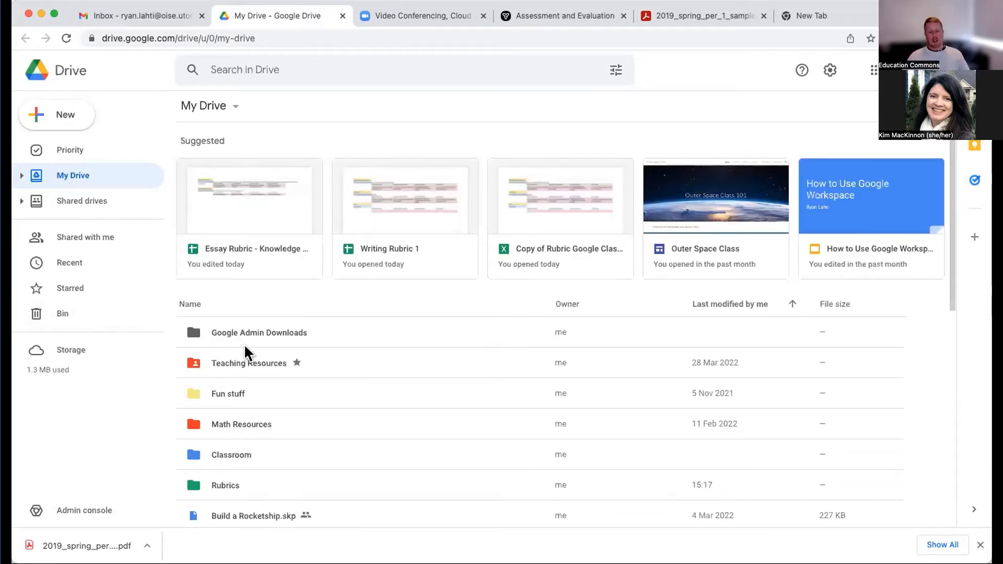
{"action": "scroll", "coordinate": [245, 347], "scroll_direction": "down", "scroll_amount": 3}
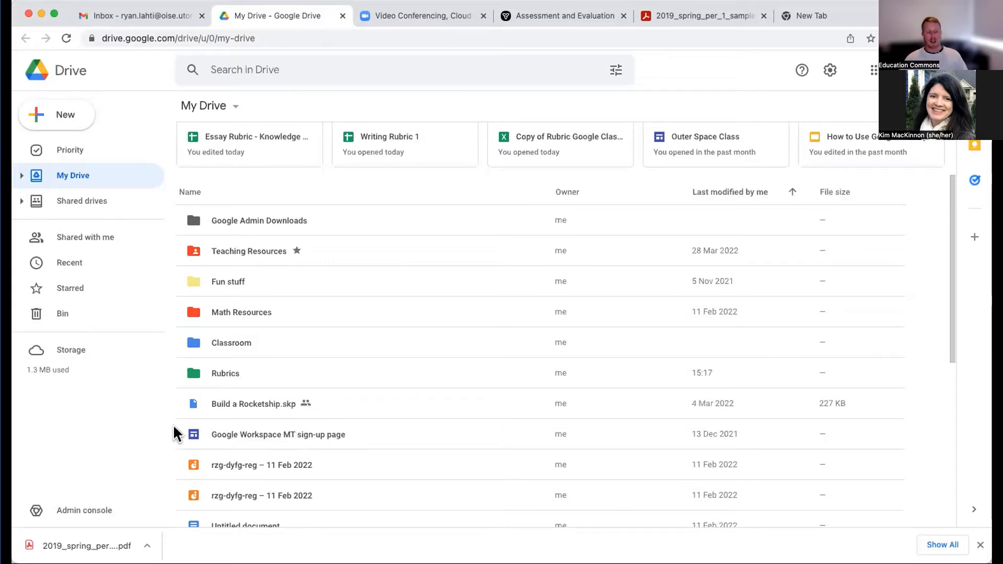
{"action": "scroll", "coordinate": [282, 452], "scroll_direction": "down", "scroll_amount": 5}
{"action": "scroll", "coordinate": [280, 445], "scroll_direction": "up", "scroll_amount": 6}
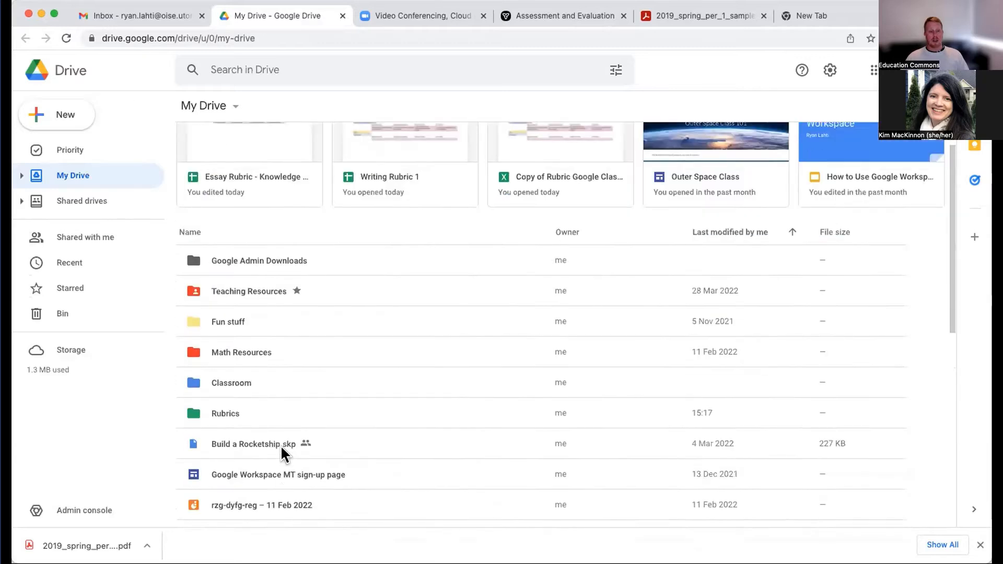
{"action": "scroll", "coordinate": [281, 445], "scroll_direction": "down", "scroll_amount": 10}
{"action": "scroll", "coordinate": [281, 447], "scroll_direction": "down", "scroll_amount": 1}
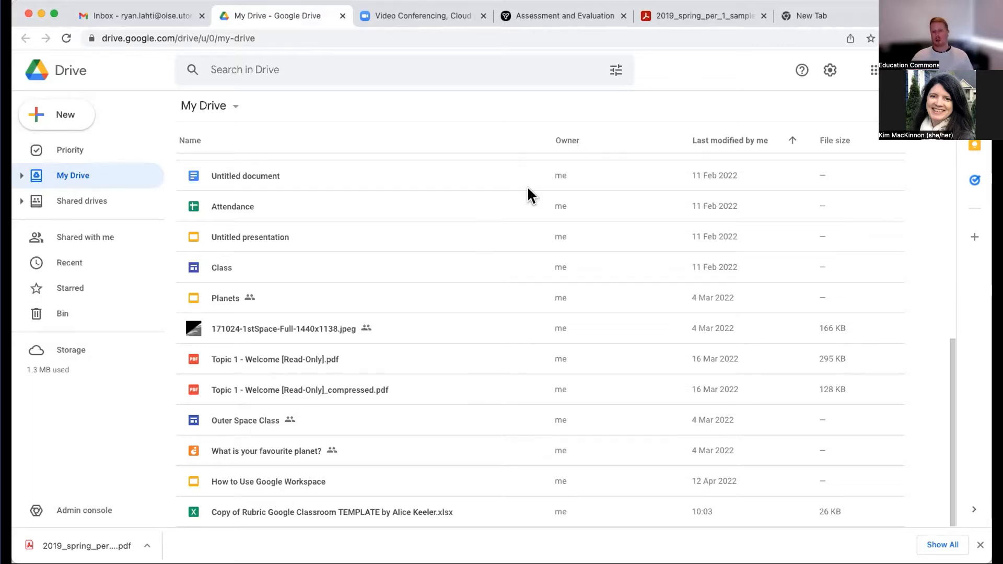
- Switch from Drive to Google Classroom to show the list of courses
{"action": "left_click", "coordinate": [873, 70]}
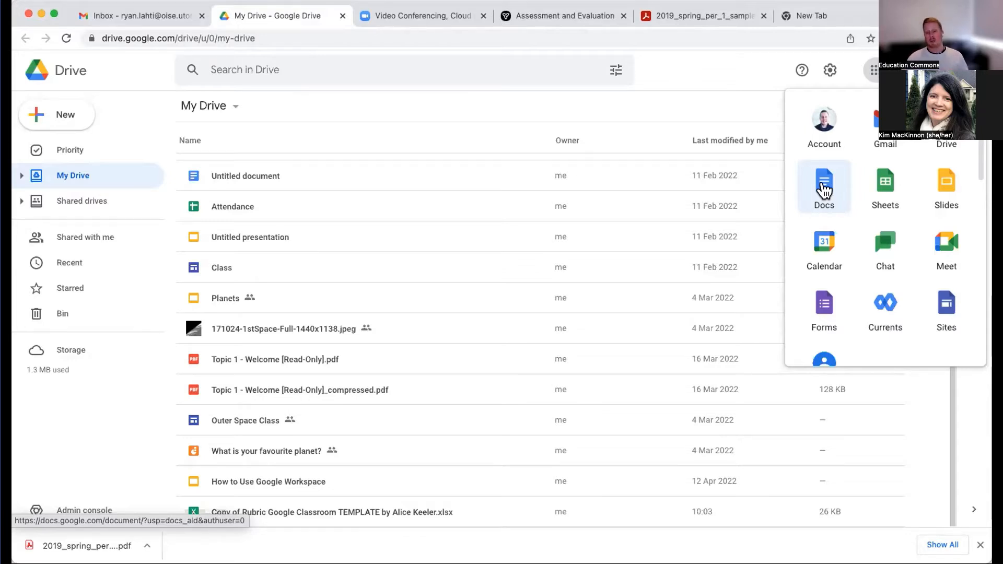
{"action": "scroll", "coordinate": [845, 230], "scroll_direction": "down", "scroll_amount": 6}
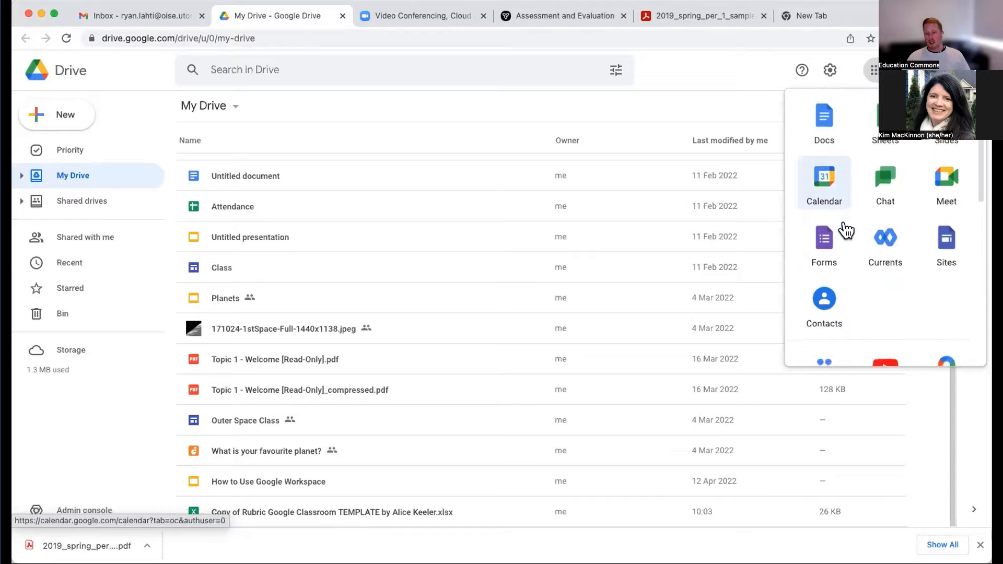
{"action": "scroll", "coordinate": [844, 226], "scroll_direction": "down", "scroll_amount": 5}
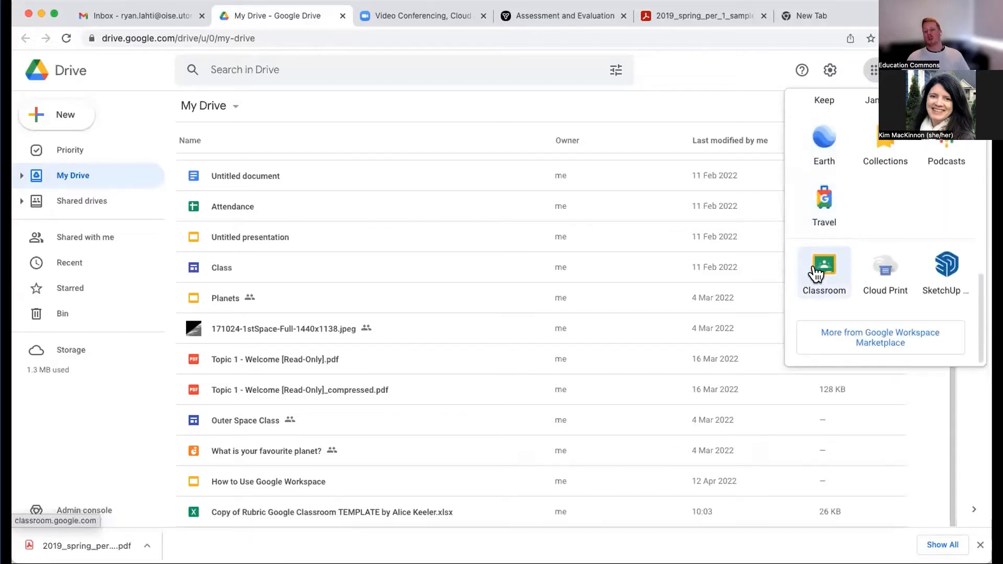
{"action": "left_click", "coordinate": [814, 272]}
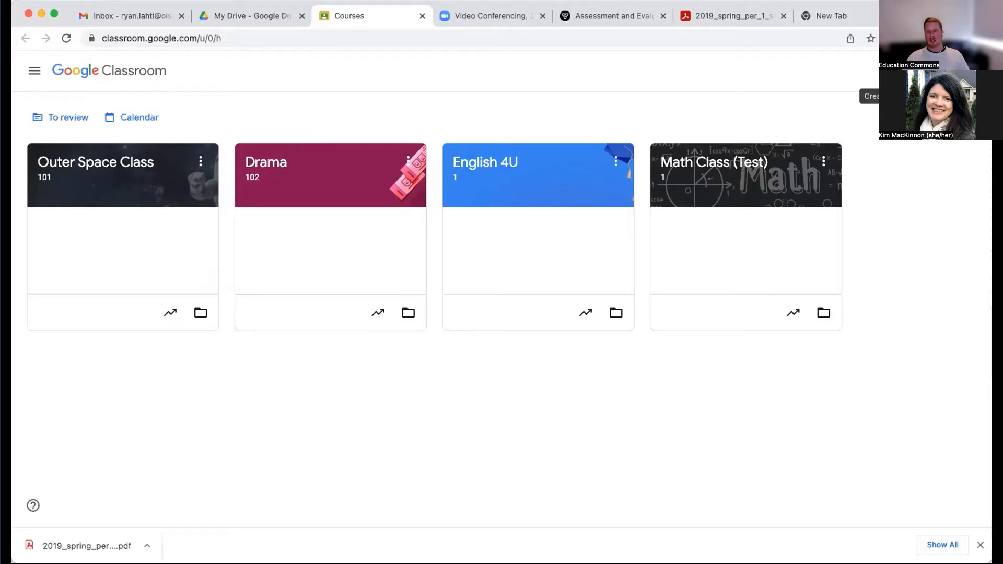
- View the form for joining a class with a class code, and close it without entering a code
{"action": "left_click", "coordinate": [888, 70]}
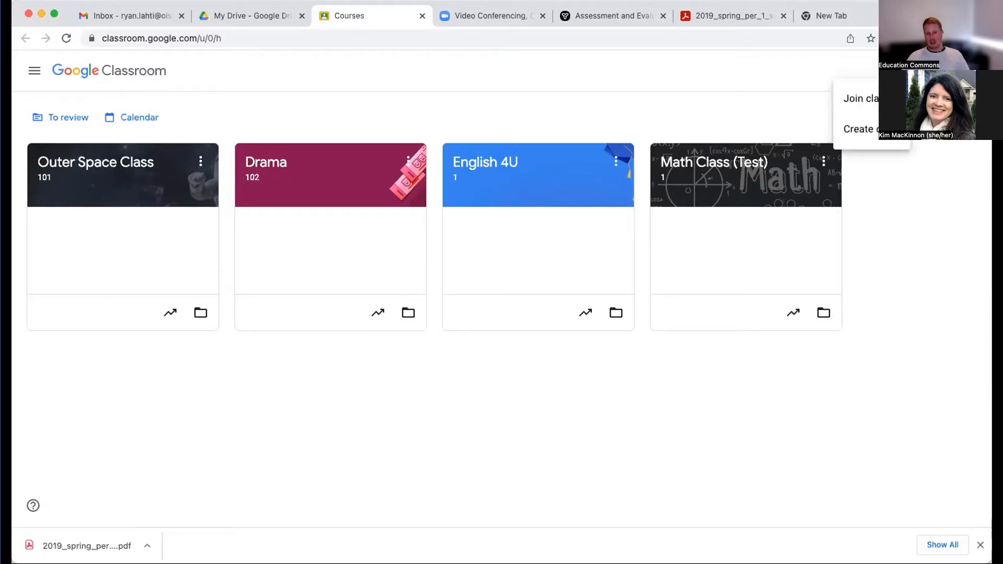
{"action": "left_click", "coordinate": [857, 99]}
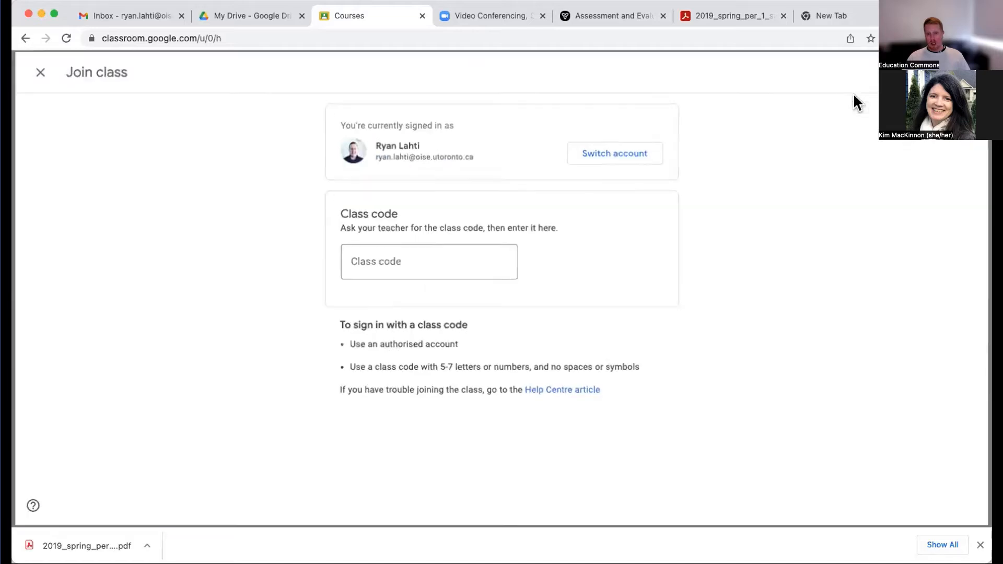
{"action": "left_click", "coordinate": [354, 254]}
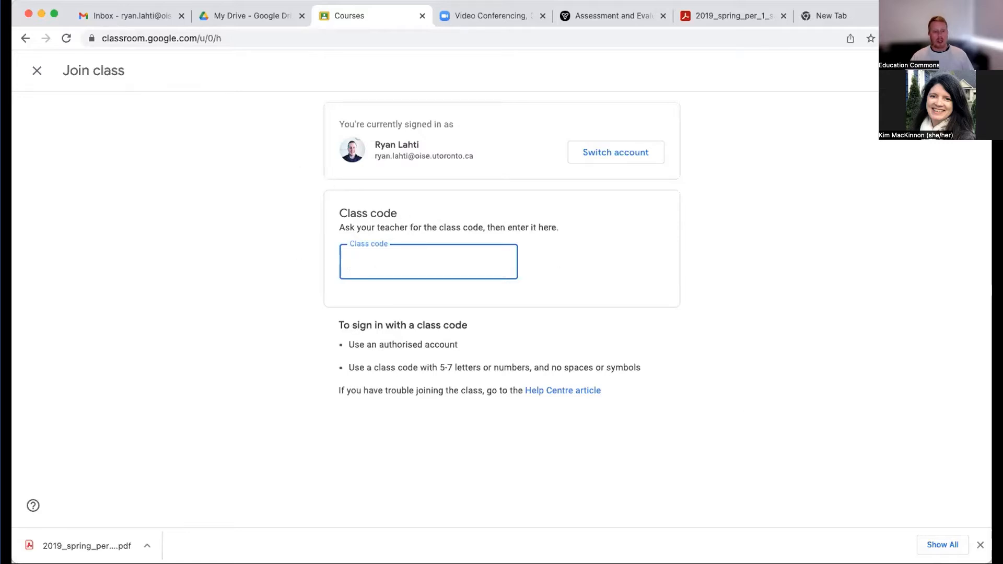
{"action": "left_click", "coordinate": [30, 68]}
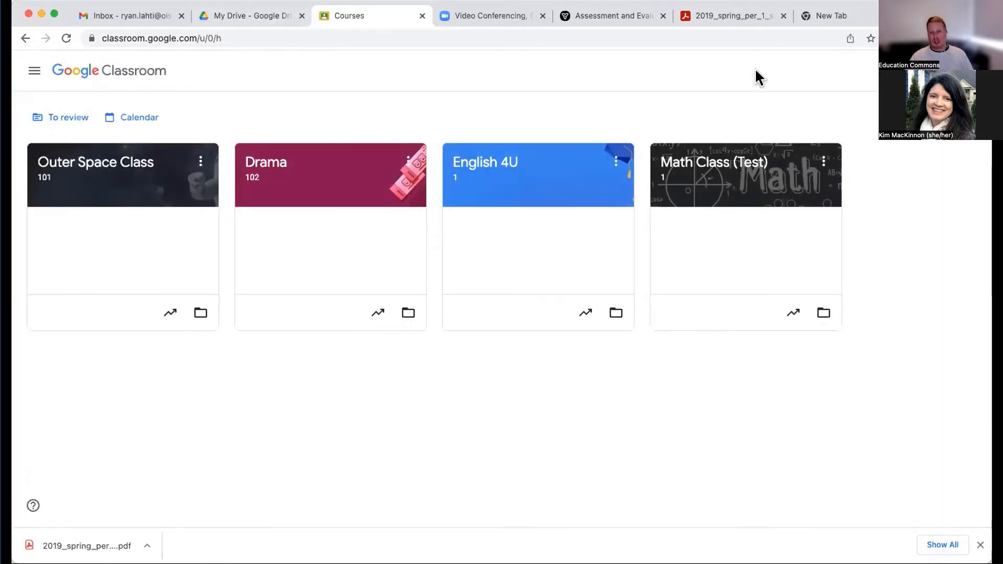
- Start creating a class named Science 11 - Biology and give it the section 101
{"action": "left_click", "coordinate": [898, 71]}
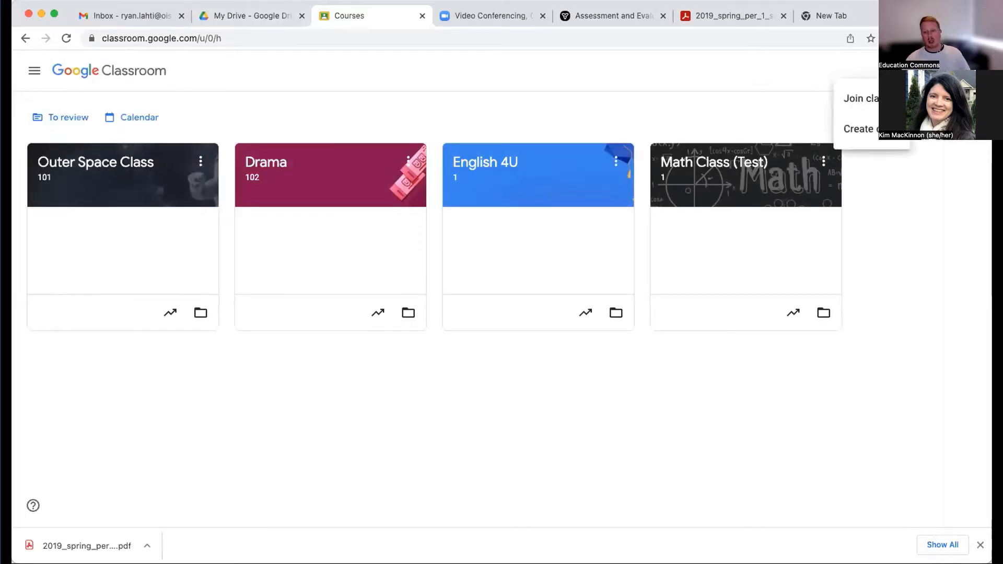
{"action": "left_click", "coordinate": [872, 129]}
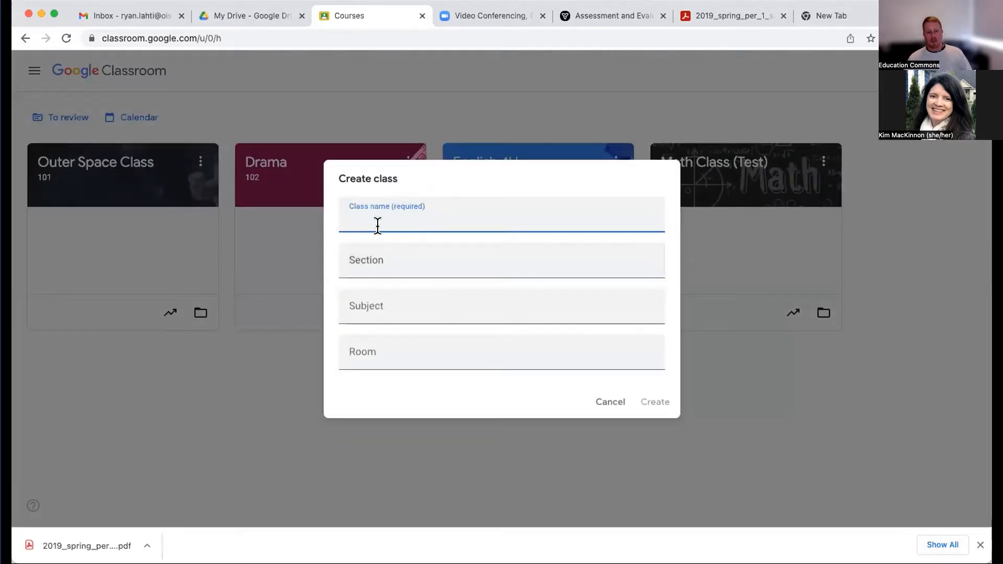
{"action": "type", "text": "S"}
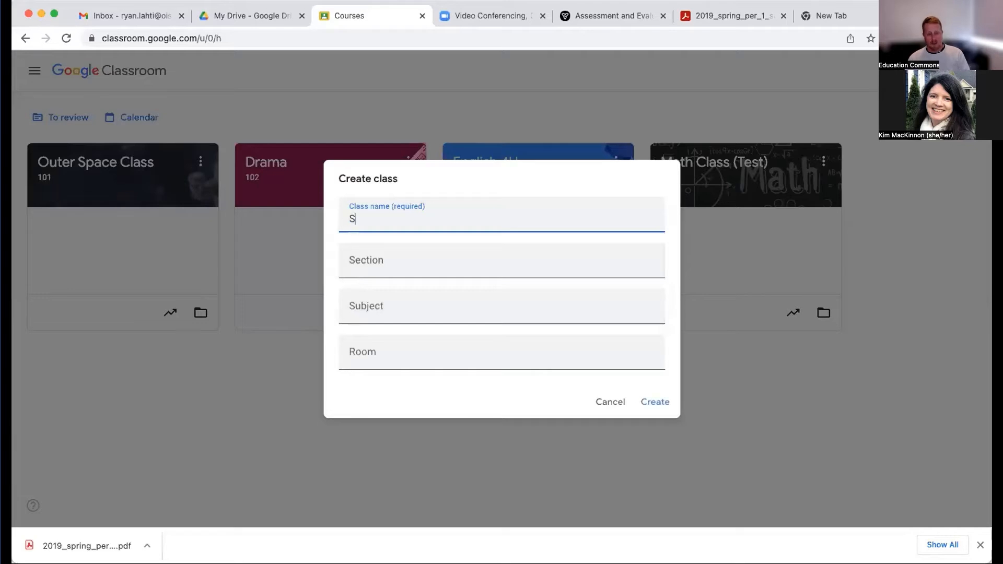
{"action": "type", "text": "cience 11"}
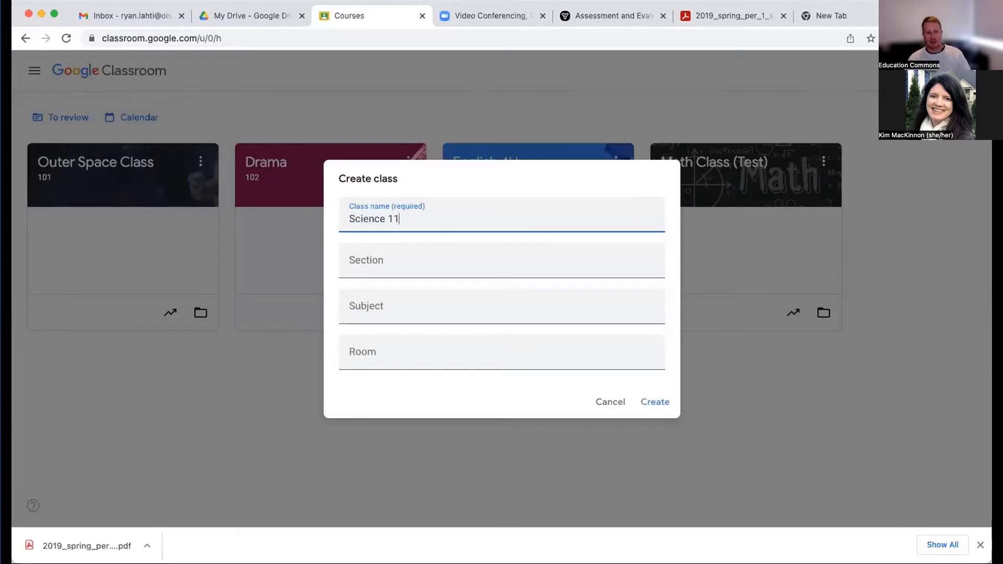
{"action": "left_click", "coordinate": [383, 262]}
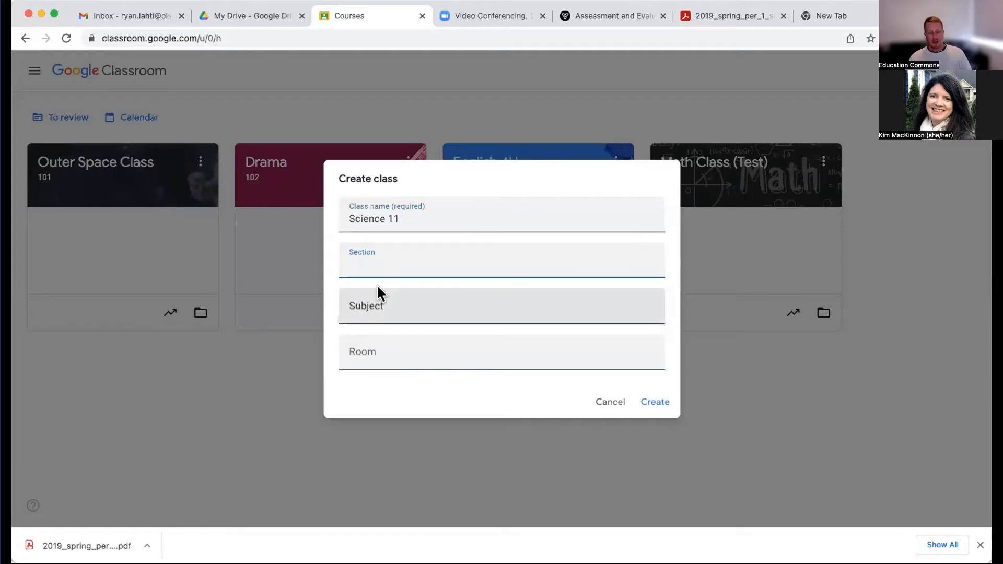
{"action": "left_click", "coordinate": [404, 312]}
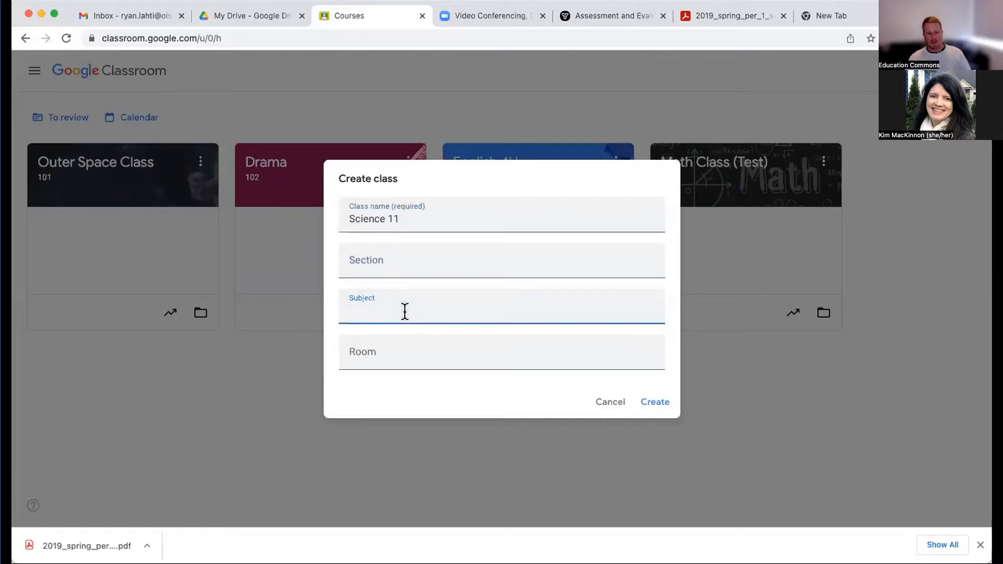
{"action": "left_click", "coordinate": [408, 220]}
{"action": "type", "text": "- "}
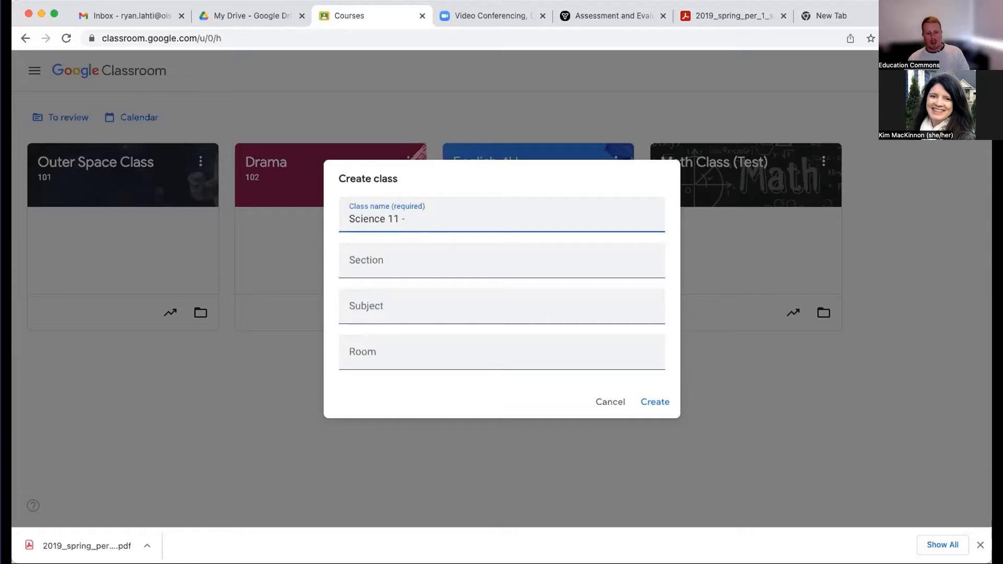
{"action": "type", "text": "Biology"}
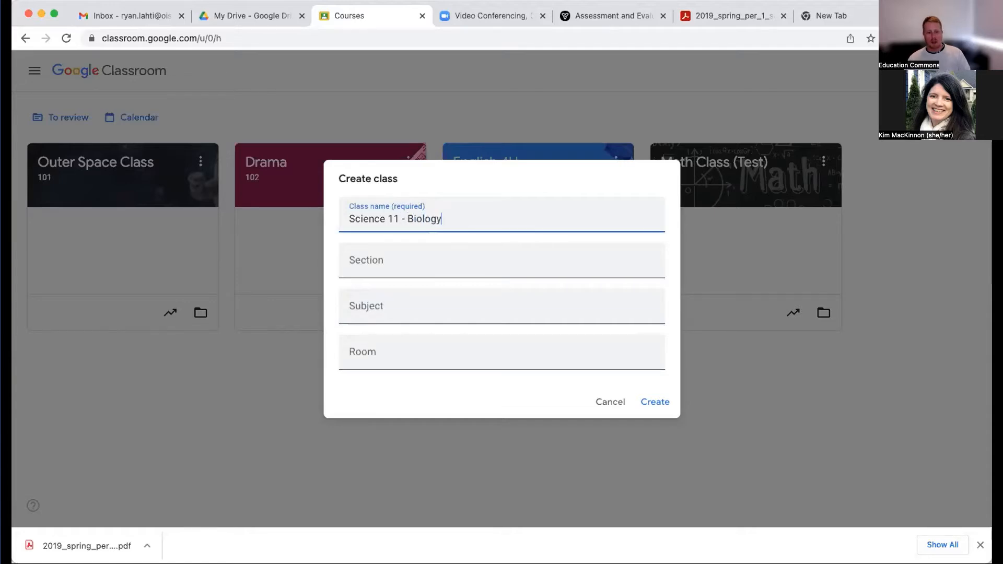
{"action": "left_click", "coordinate": [395, 251]}
{"action": "type", "text": "101"}
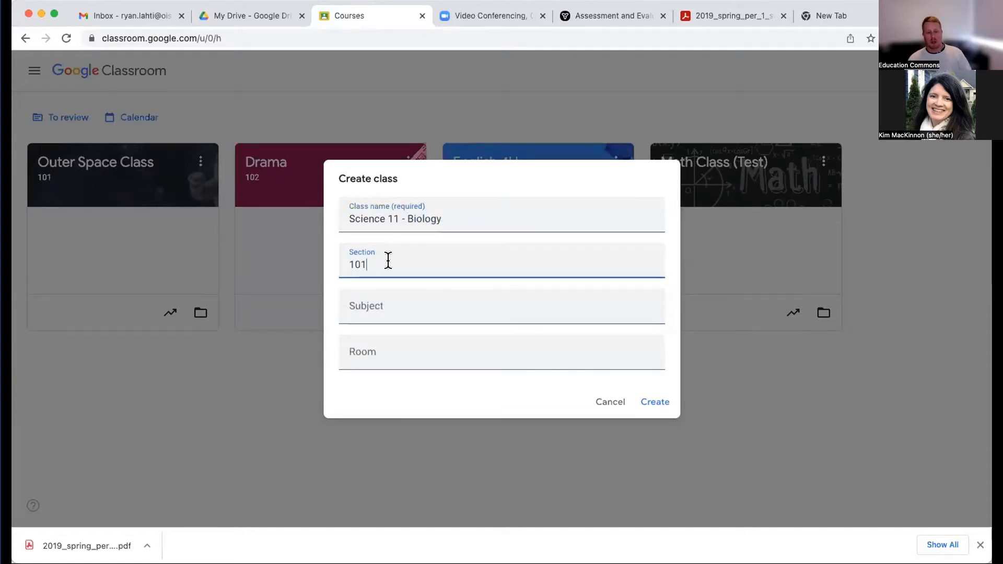
- Fill in Science as the subject and 101 as the room, and clear both optional fields again
{"action": "left_click", "coordinate": [379, 306]}
{"action": "type", "text": "Science"}
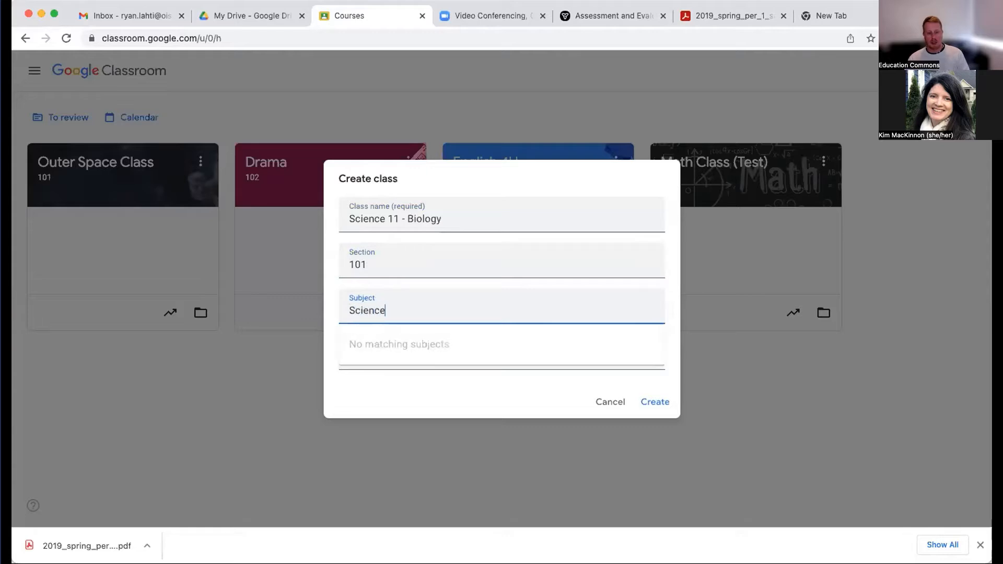
{"action": "left_click", "coordinate": [379, 395]}
{"action": "left_click", "coordinate": [383, 342]}
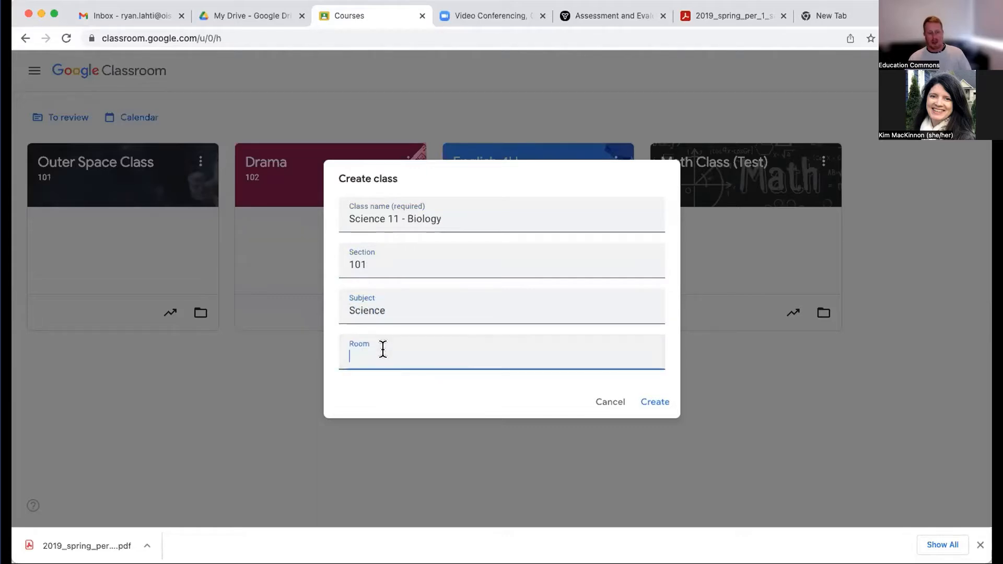
{"action": "type", "text": "101"}
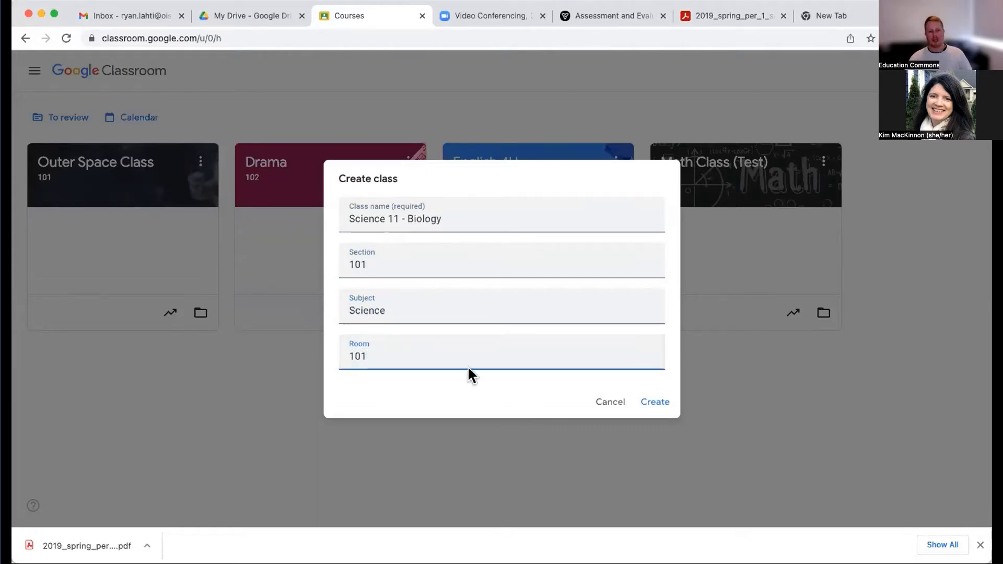
{"action": "double_click", "coordinate": [419, 349]}
{"action": "key", "text": "BackSpace"}
{"action": "left_click", "coordinate": [474, 384]}
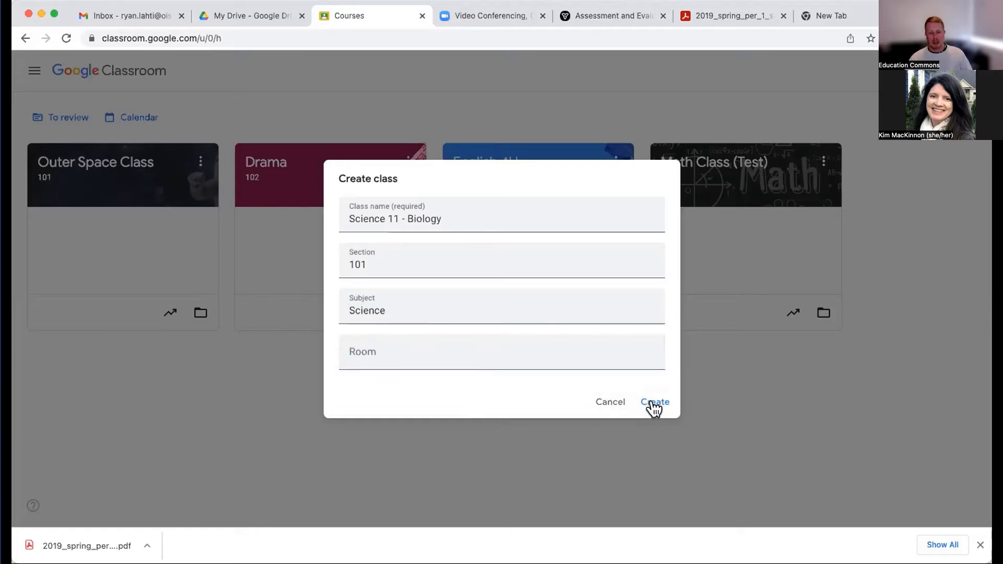
{"action": "double_click", "coordinate": [483, 303]}
{"action": "key", "text": "BackSpace"}
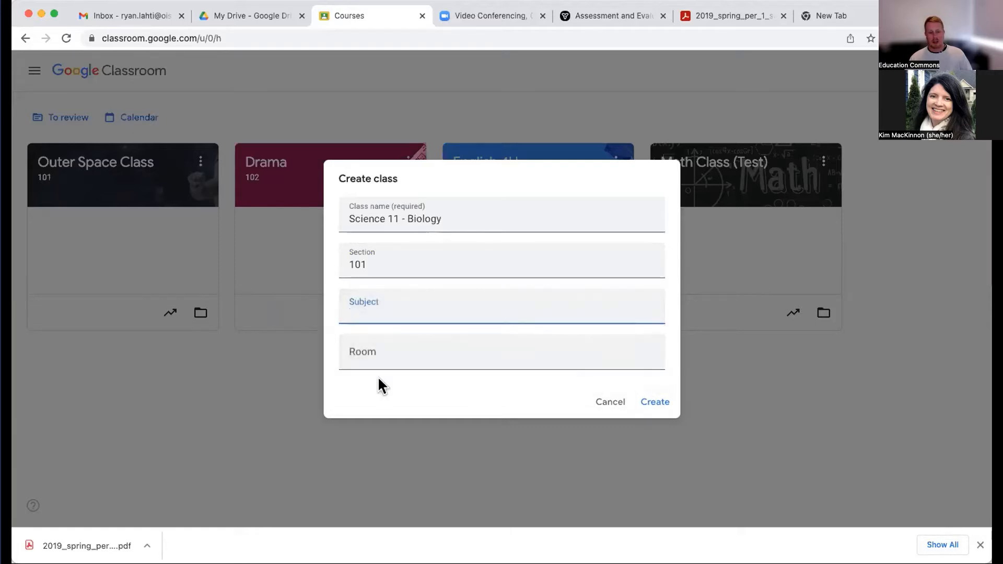
{"action": "left_click", "coordinate": [378, 376]}
- Create the class from the filled-in form and dismiss the browser's downloads bar
{"action": "left_click", "coordinate": [653, 403]}
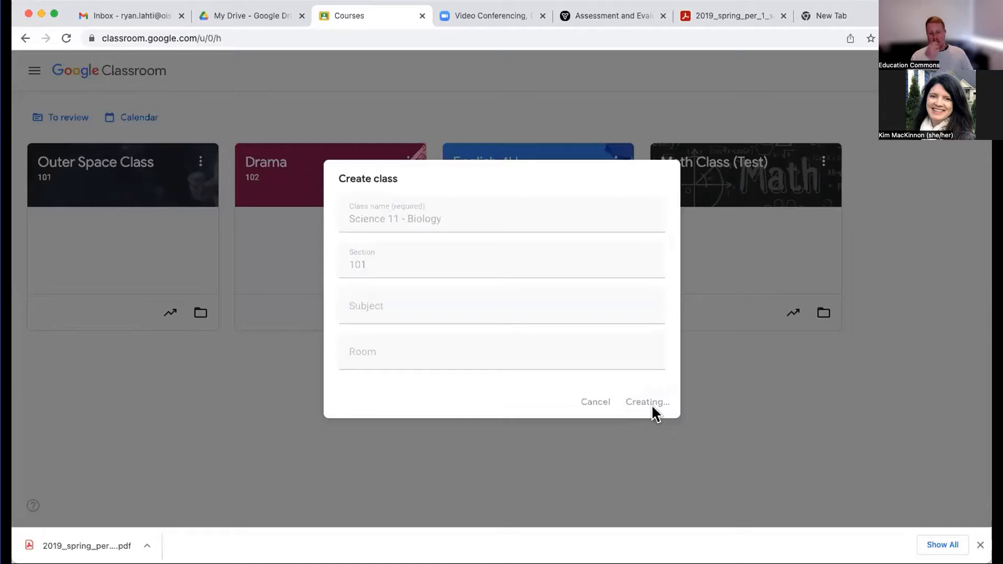
{"action": "left_click", "coordinate": [979, 545]}
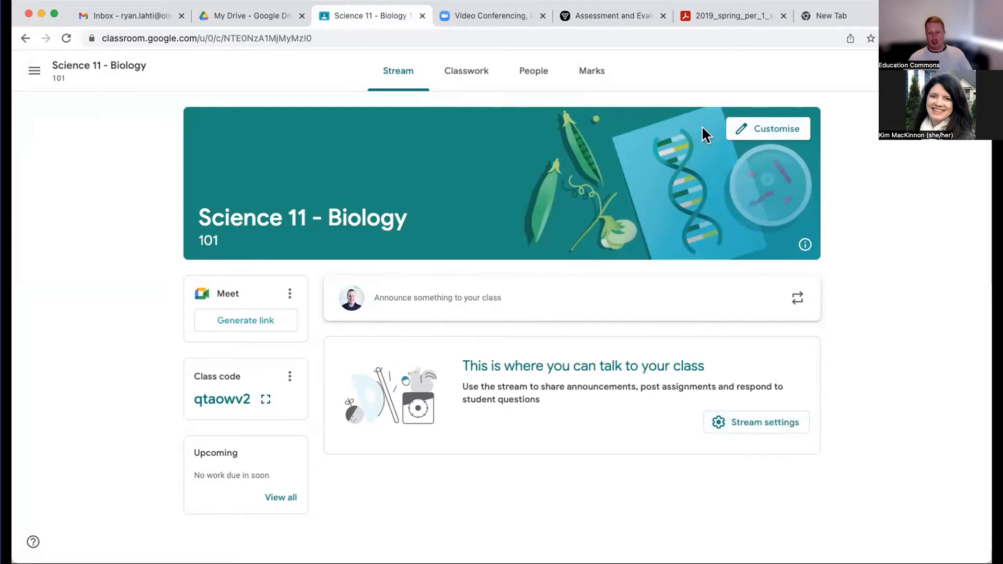
- View the header image and theme colour options for customising the class's appearance, and close them without saving
{"action": "left_click", "coordinate": [746, 128]}
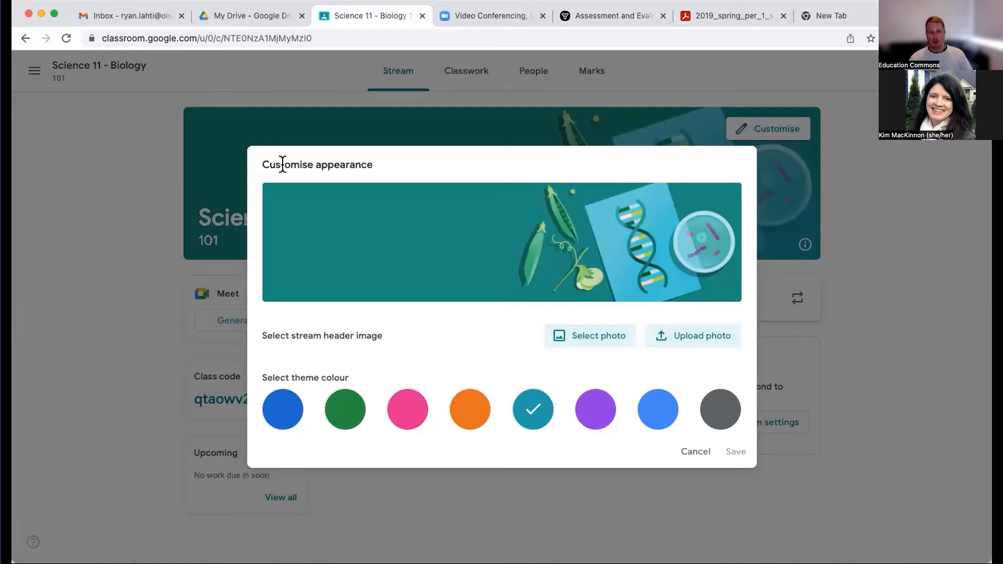
{"action": "left_click", "coordinate": [688, 455]}
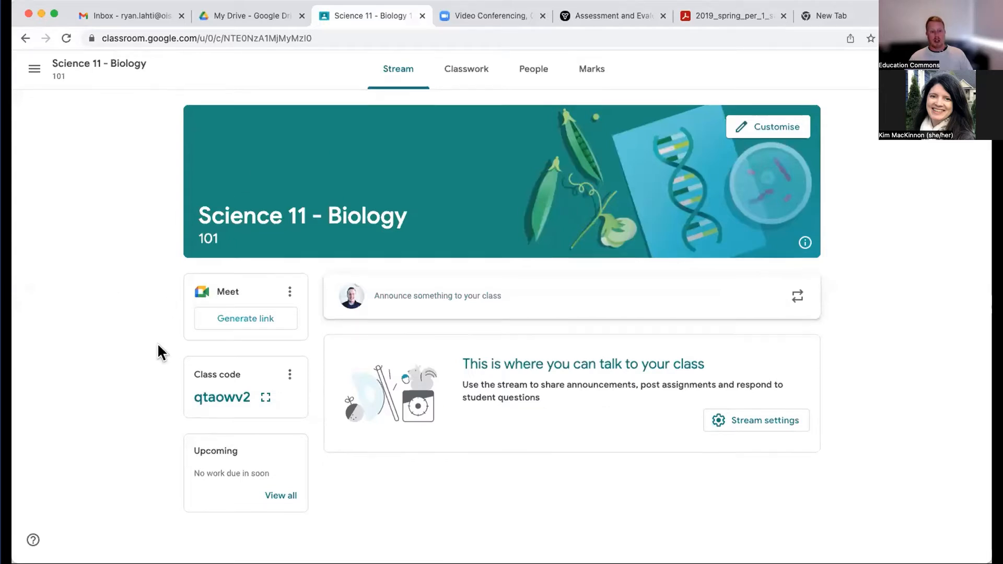
- Display the class code enlarged for students and copy the invitation link of the class
{"action": "mouse_move", "coordinate": [241, 393]}
{"action": "left_mouse_down"}
{"action": "mouse_move", "coordinate": [183, 393]}
{"action": "mouse_move", "coordinate": [251, 396]}
{"action": "left_mouse_up"}
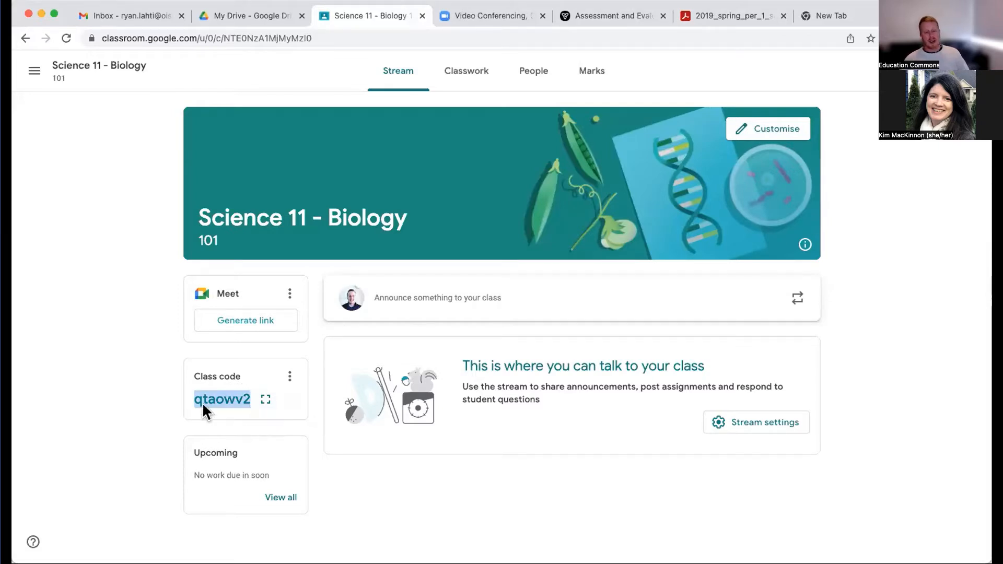
{"action": "left_click", "coordinate": [265, 401]}
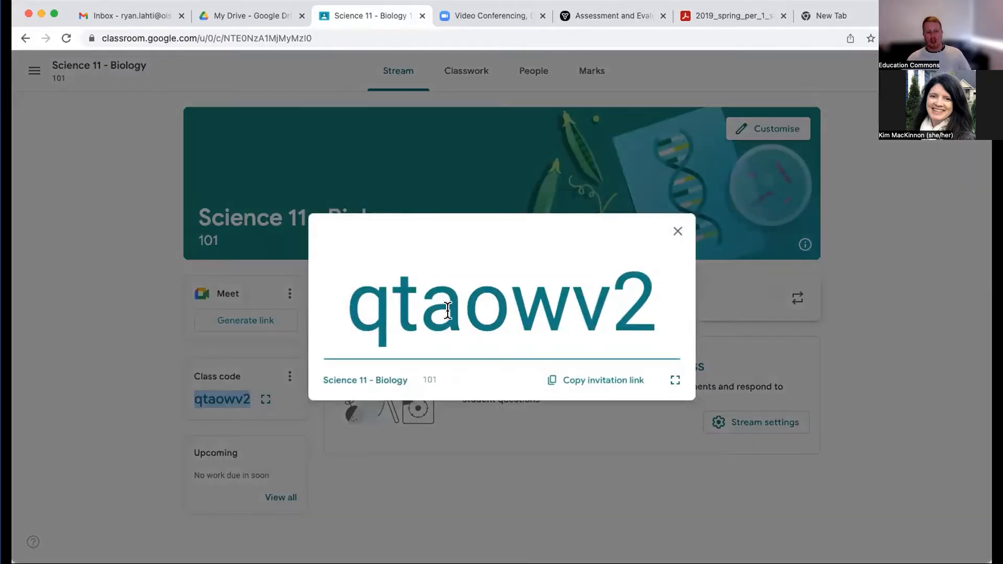
{"action": "left_click", "coordinate": [576, 381]}
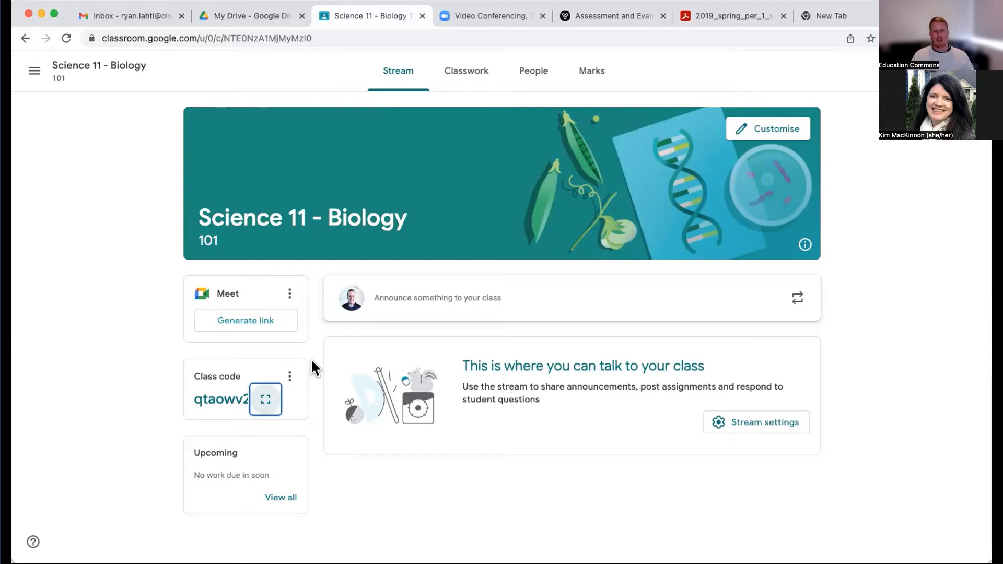
- Switch to Gmail and look through the list of available Google apps
{"action": "left_click", "coordinate": [135, 20]}
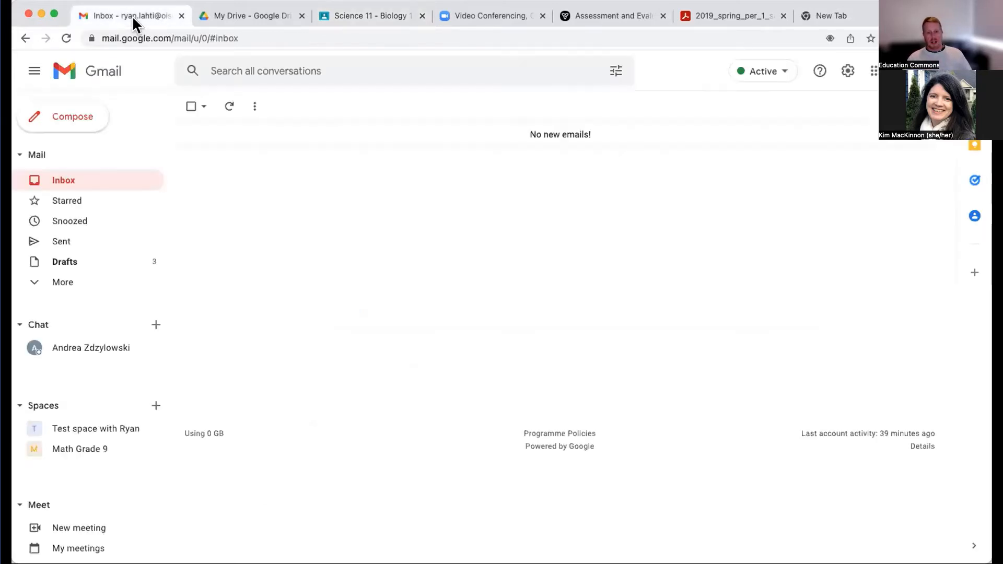
{"action": "left_click", "coordinate": [873, 74]}
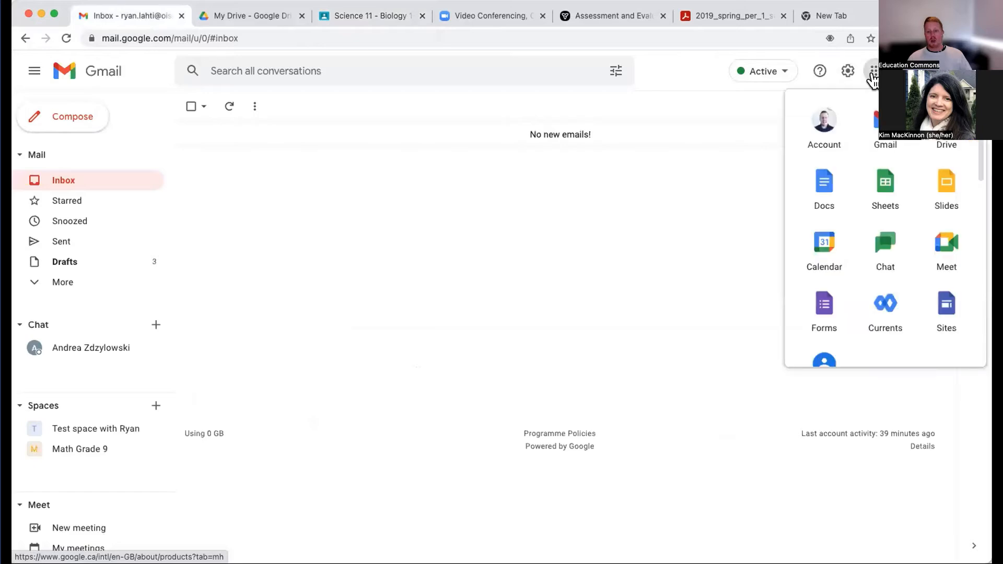
{"action": "scroll", "coordinate": [882, 284], "scroll_direction": "down", "scroll_amount": 1}
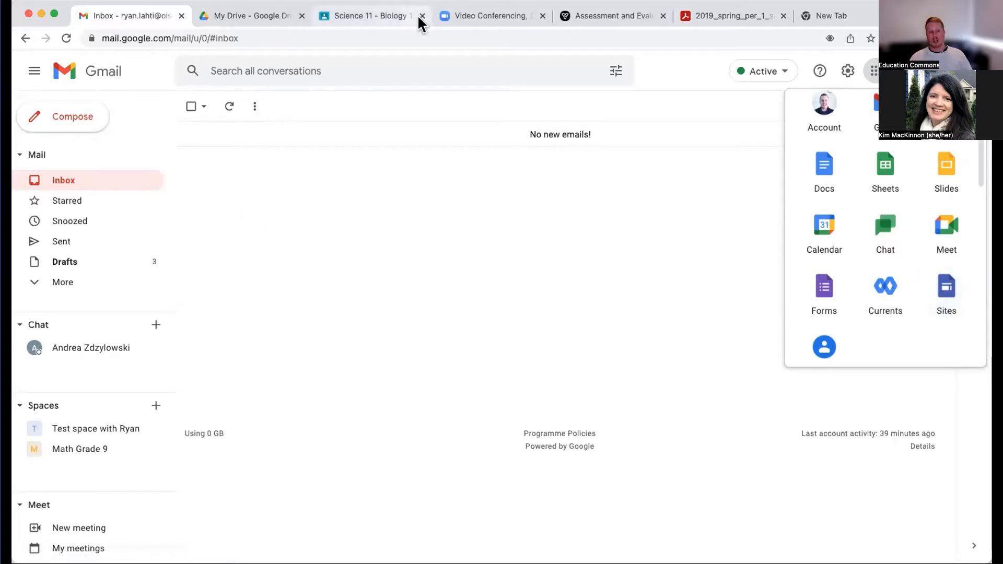
- Return to the Science 11 - Biology class in Google Classroom, show the class information under its banner, and hide it again
{"action": "left_click", "coordinate": [397, 16]}
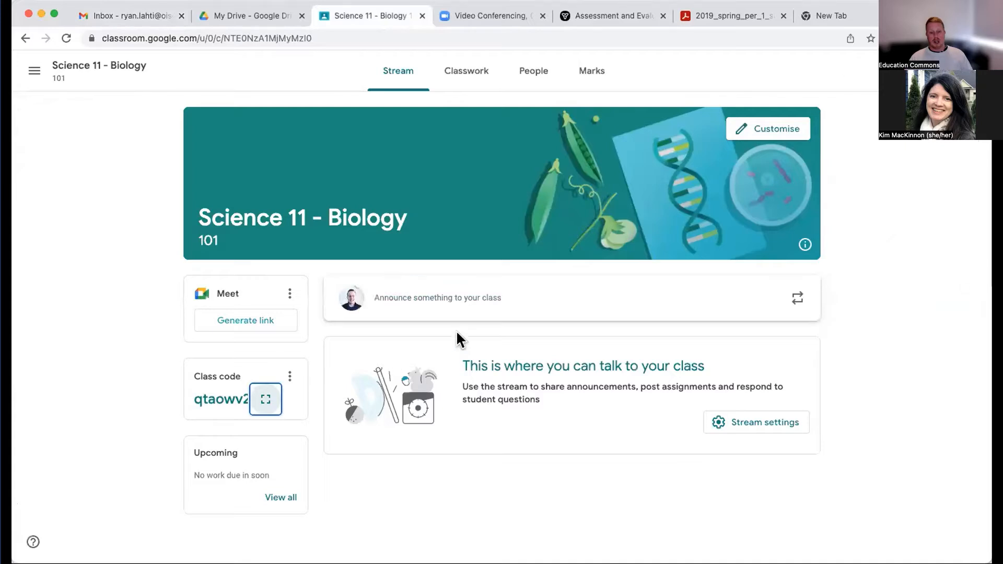
{"action": "left_click", "coordinate": [805, 245]}
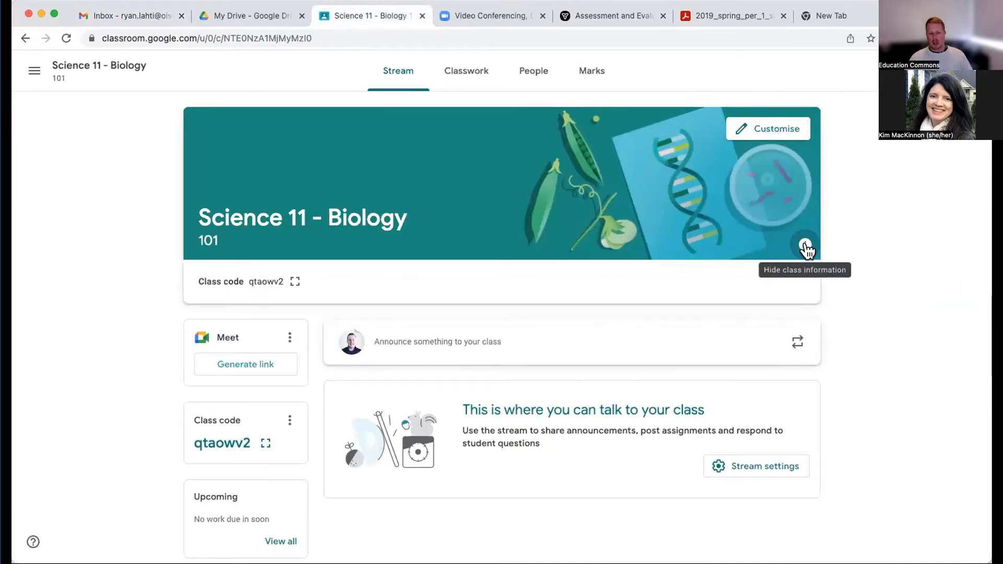
{"action": "left_click", "coordinate": [805, 245]}
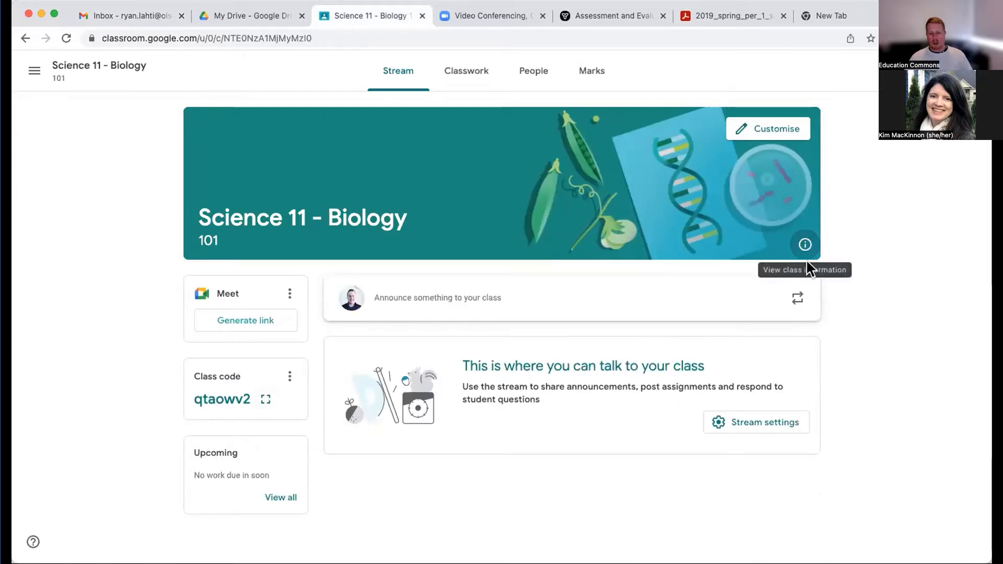
- Review the class settings and set the Stream permission to "Students can only comment"
{"action": "left_click", "coordinate": [755, 427]}
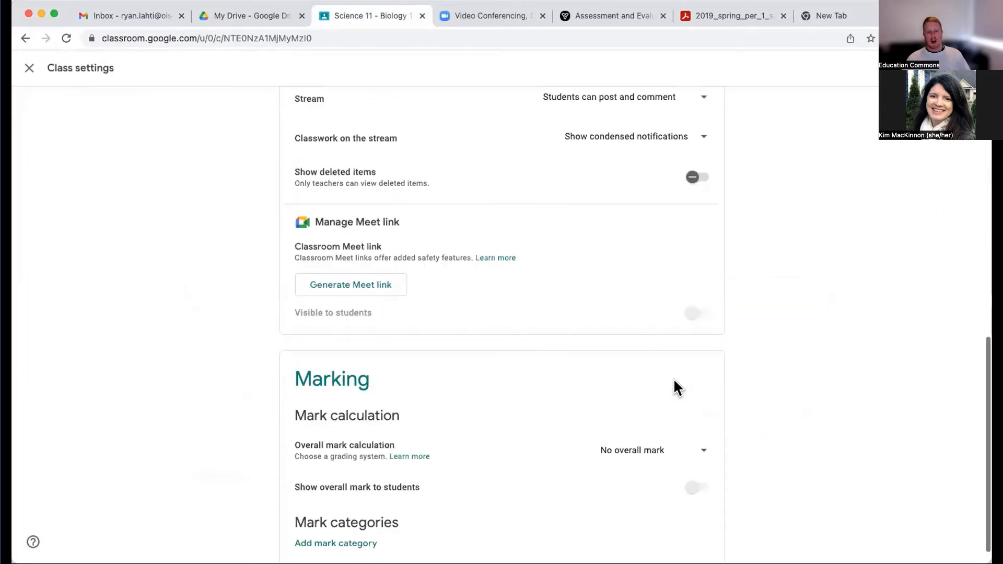
{"action": "scroll", "coordinate": [687, 309], "scroll_direction": "up", "scroll_amount": 10}
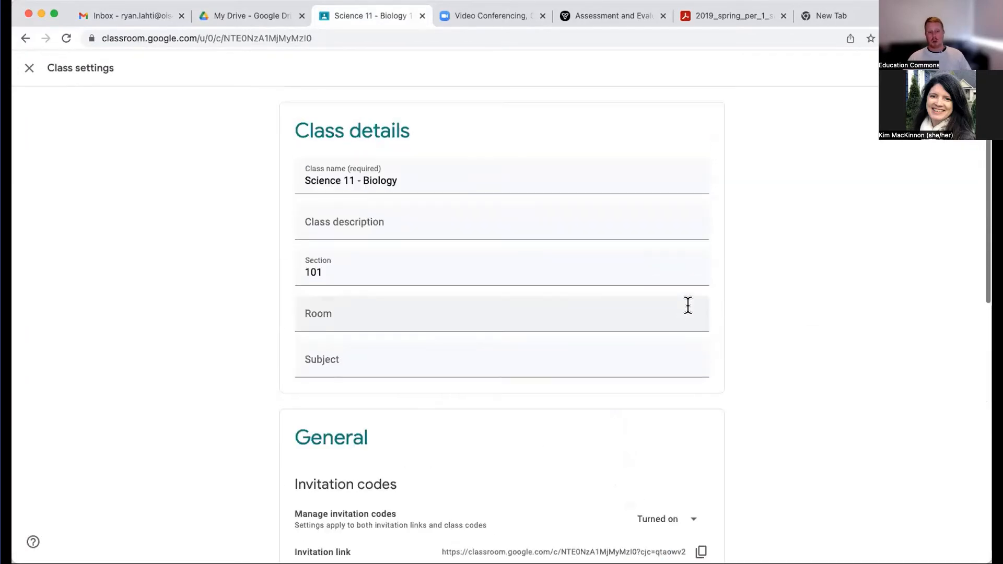
{"action": "scroll", "coordinate": [688, 305], "scroll_direction": "down", "scroll_amount": 6}
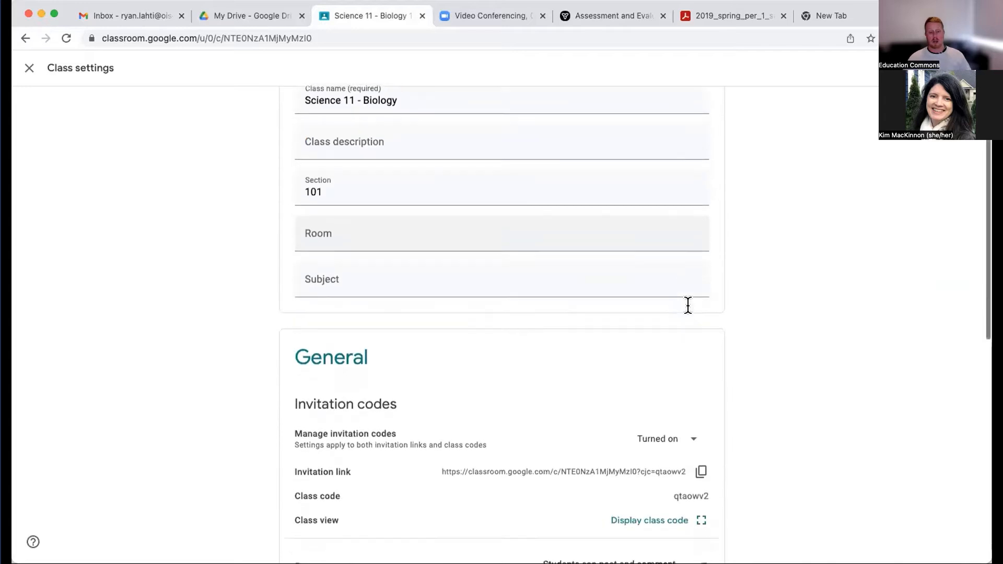
{"action": "scroll", "coordinate": [687, 314], "scroll_direction": "down", "scroll_amount": 1}
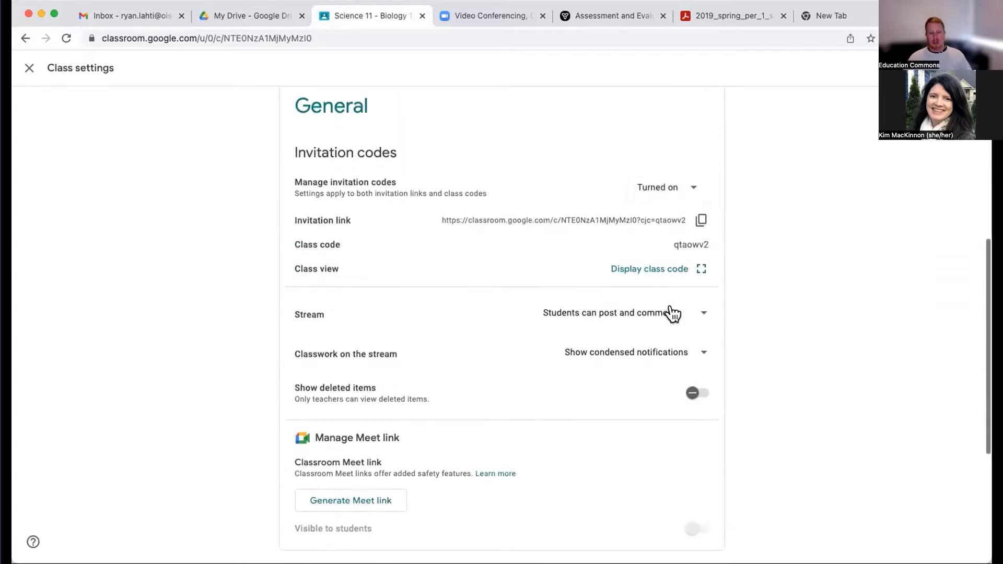
{"action": "left_click", "coordinate": [701, 317]}
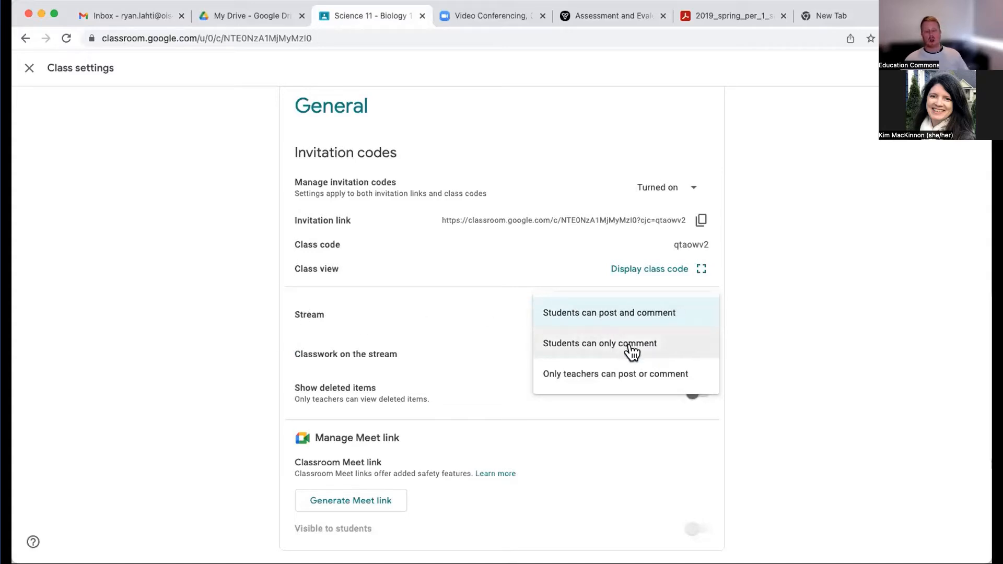
{"action": "left_click", "coordinate": [621, 354]}
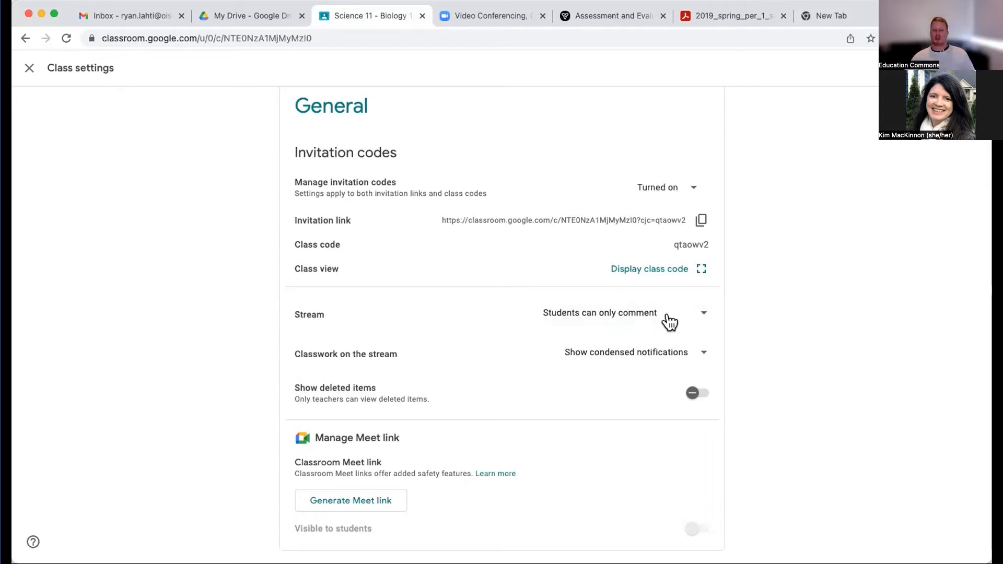
- Review the remaining class settings, including the Meet link and the overall mark calculation options, and save the settings
{"action": "scroll", "coordinate": [634, 320], "scroll_direction": "down", "scroll_amount": 3}
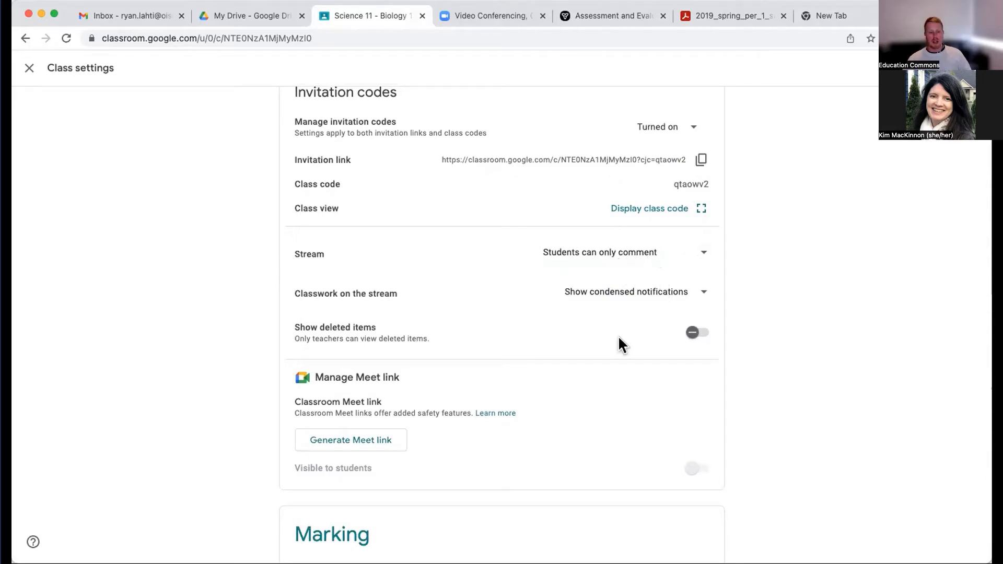
{"action": "scroll", "coordinate": [622, 336], "scroll_direction": "down", "scroll_amount": 3}
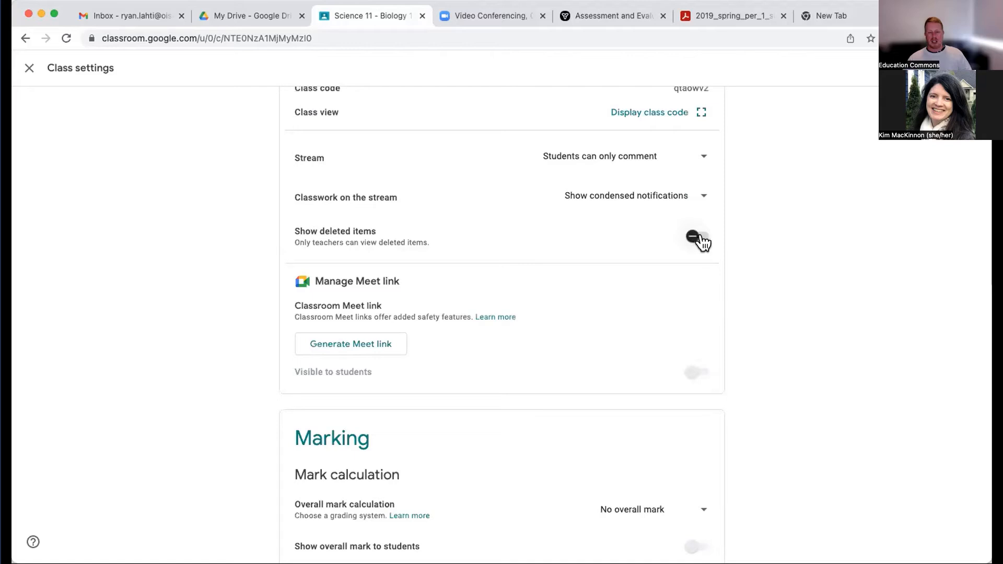
{"action": "scroll", "coordinate": [591, 324], "scroll_direction": "down", "scroll_amount": 3}
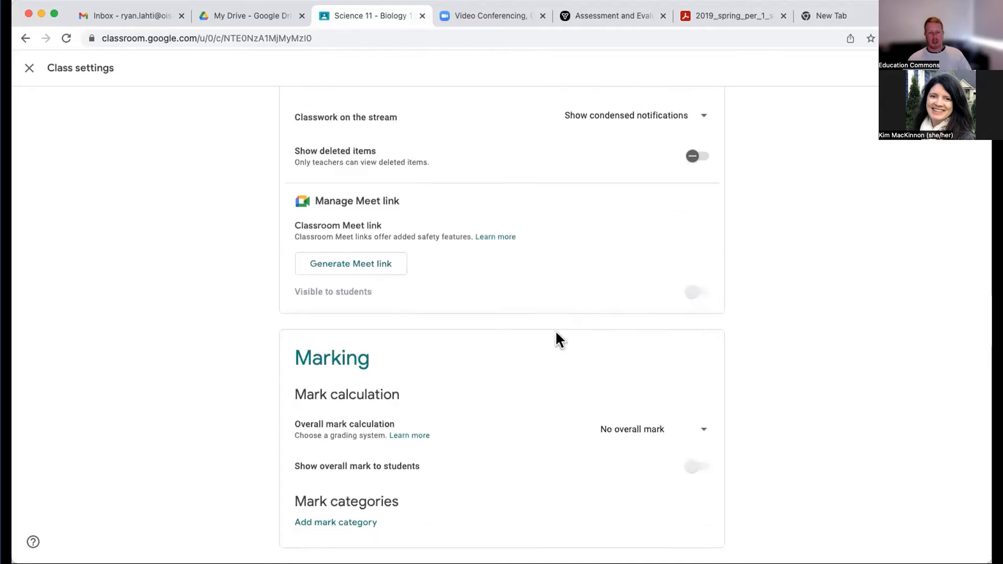
{"action": "left_click", "coordinate": [657, 431]}
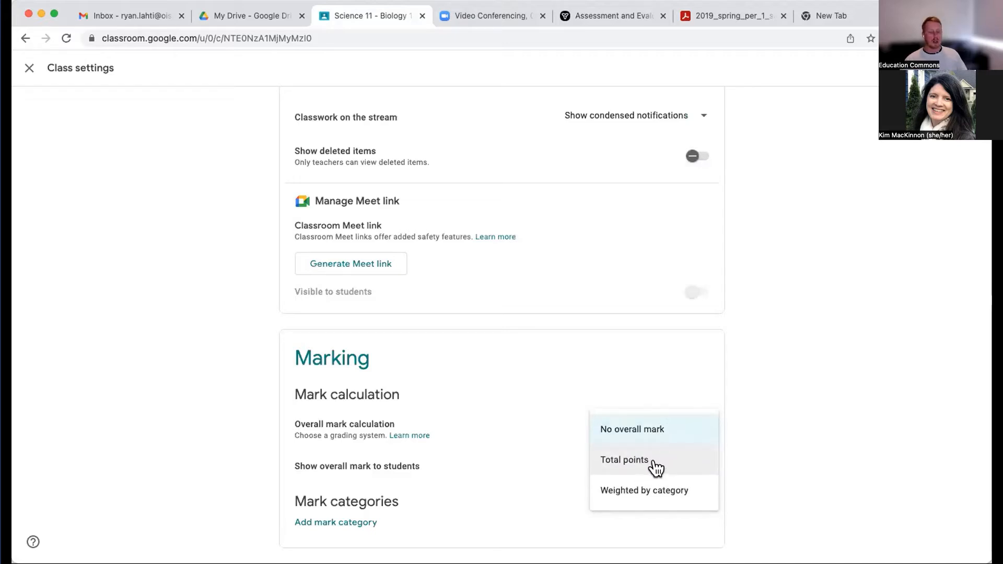
{"action": "left_click", "coordinate": [822, 378]}
{"action": "scroll", "coordinate": [822, 378], "scroll_direction": "up", "scroll_amount": 2}
{"action": "scroll", "coordinate": [822, 380], "scroll_direction": "up", "scroll_amount": 10}
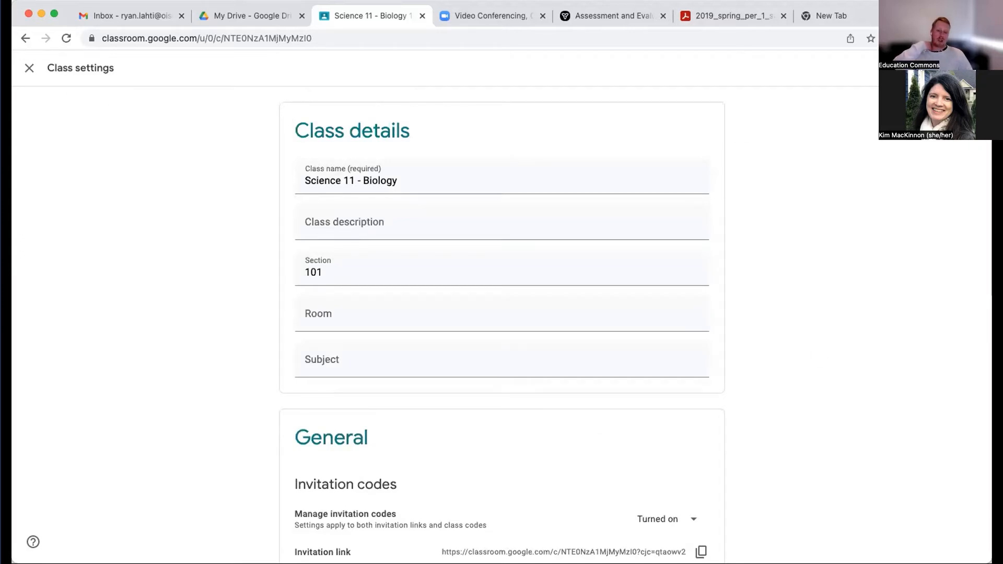
{"action": "left_click", "coordinate": [954, 68]}
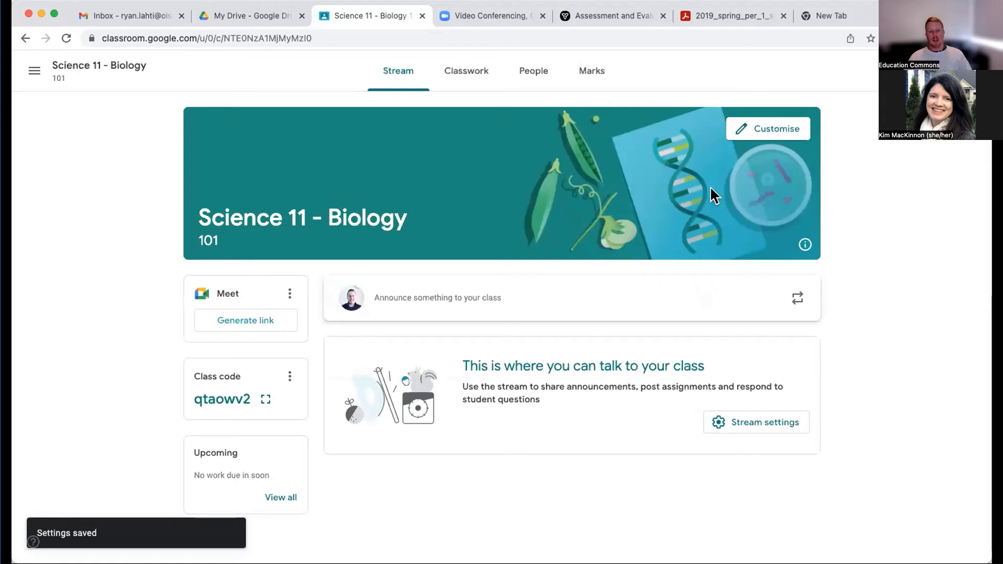
- Start a class announcement and try out its audience options, including sharing it with other classes such as Drama and English 4U
{"action": "left_click", "coordinate": [435, 308]}
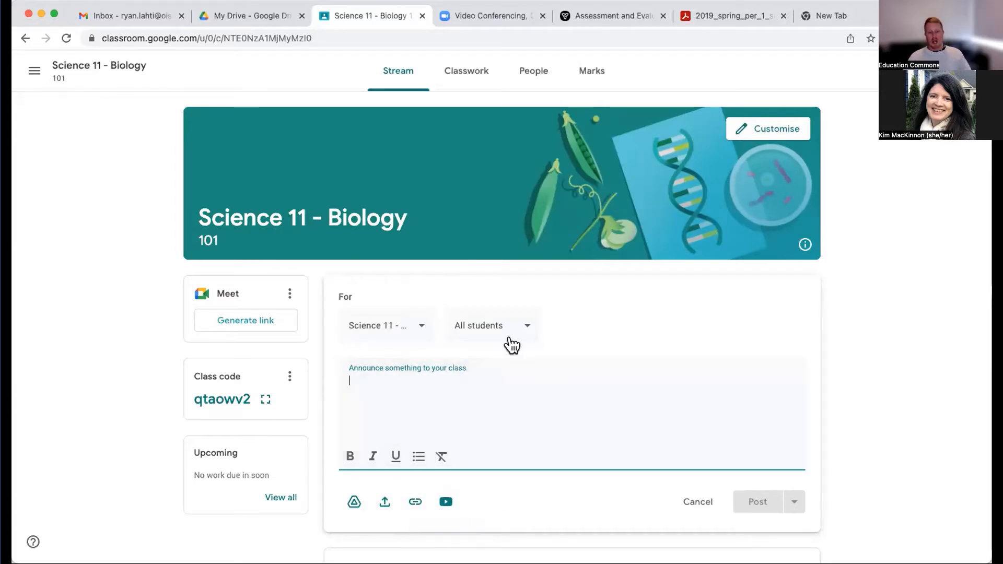
{"action": "left_click", "coordinate": [529, 327]}
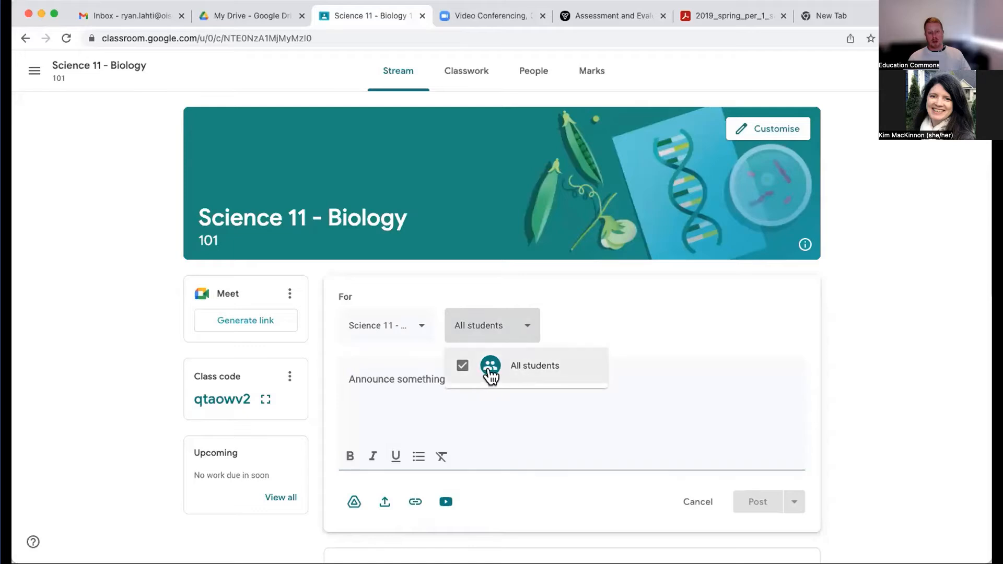
{"action": "left_click", "coordinate": [405, 327]}
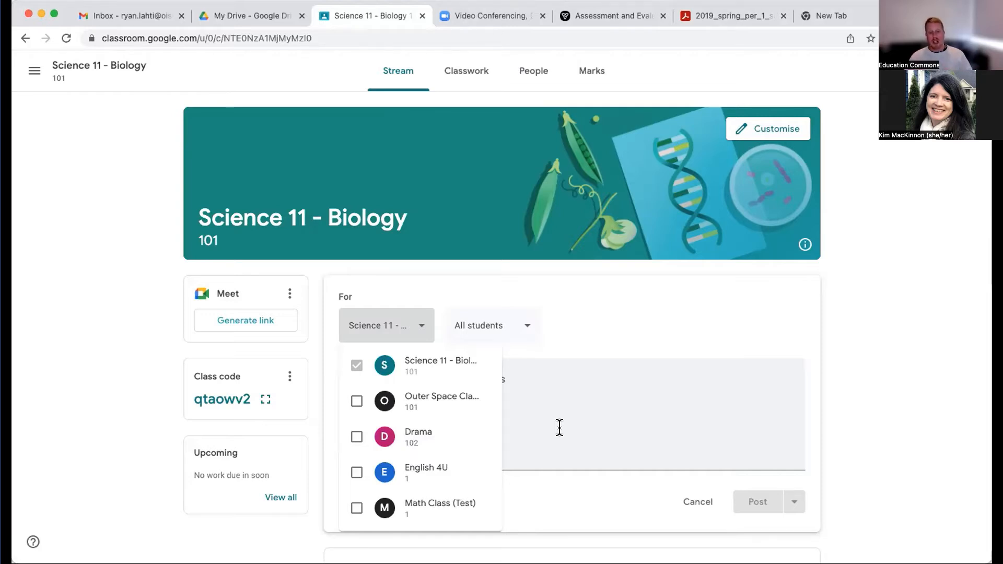
{"action": "left_click", "coordinate": [356, 401]}
{"action": "left_click", "coordinate": [355, 438]}
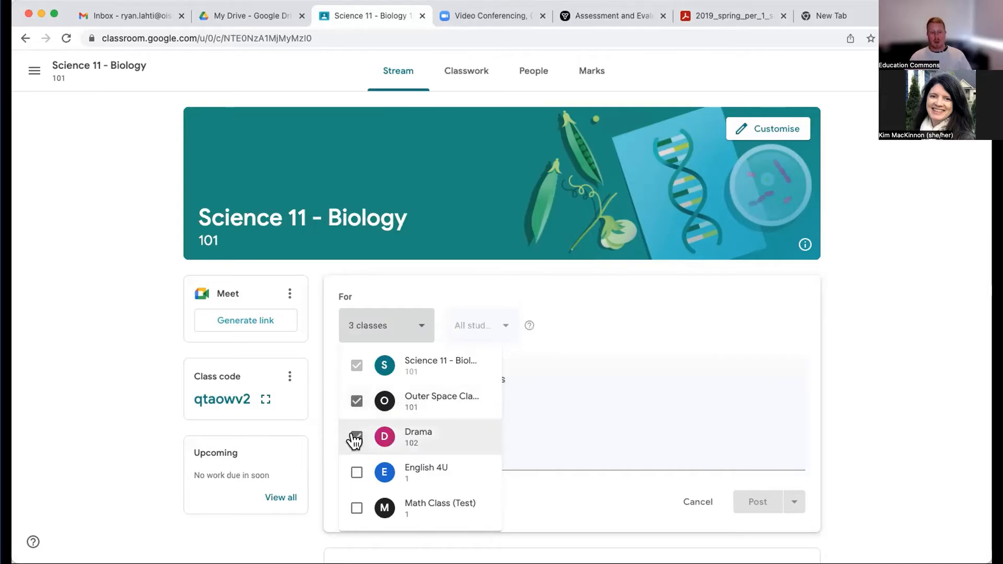
{"action": "left_click", "coordinate": [354, 474]}
{"action": "left_click", "coordinate": [353, 478]}
{"action": "left_click", "coordinate": [355, 439]}
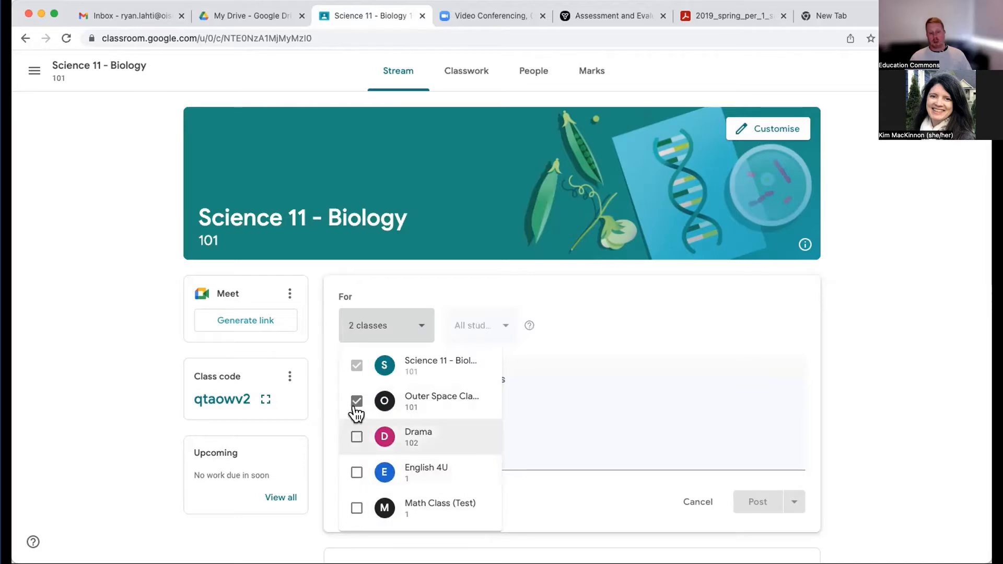
{"action": "left_click", "coordinate": [355, 402]}
{"action": "left_click", "coordinate": [643, 360]}
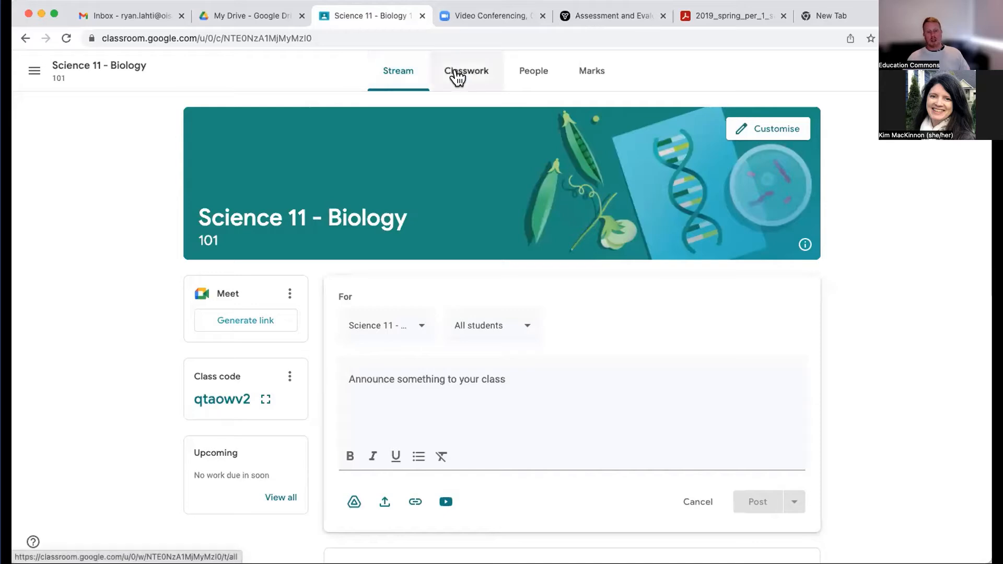
- Discard the announcement draft and copy the student invitation link from the People page of the class
{"action": "left_click", "coordinate": [537, 73]}
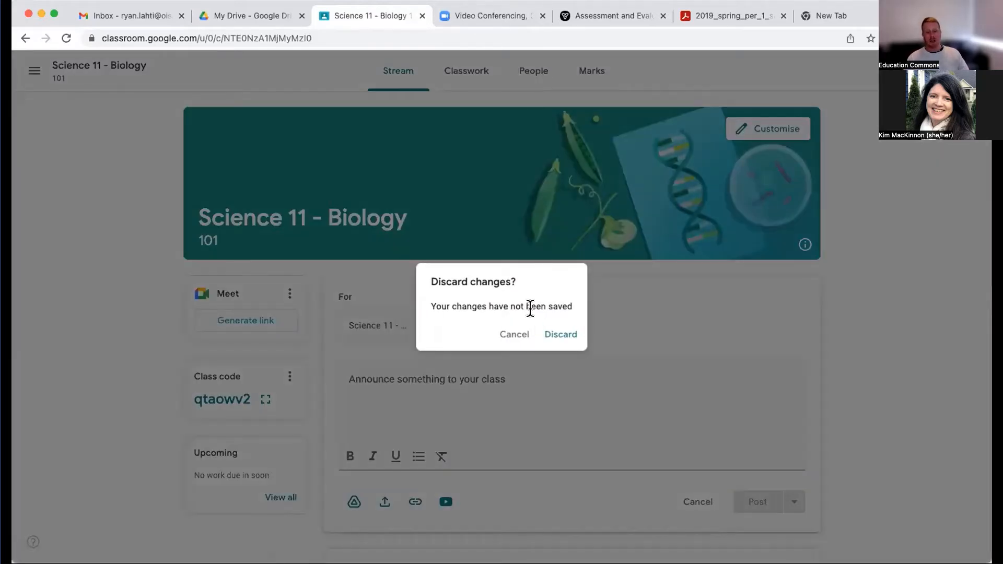
{"action": "left_click", "coordinate": [551, 337]}
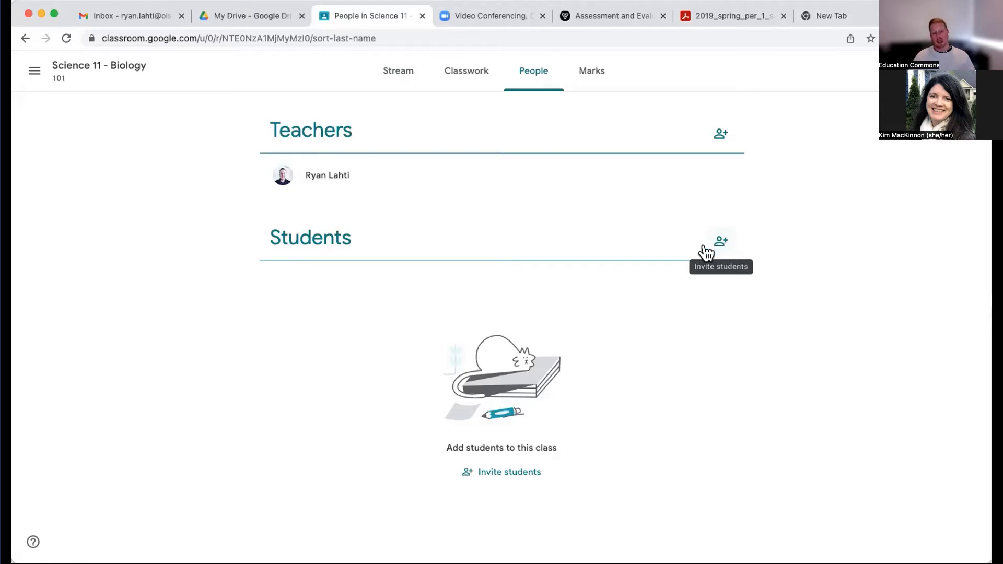
{"action": "left_click", "coordinate": [512, 473]}
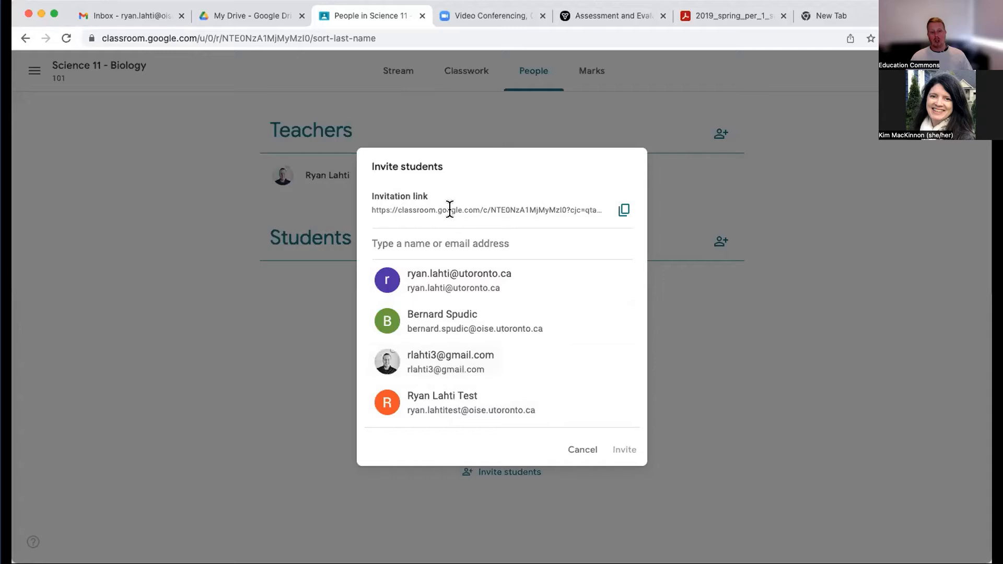
{"action": "left_click_drag", "start_coordinate": [450, 210], "coordinate": [541, 205]}
{"action": "left_click", "coordinate": [542, 204]}
{"action": "left_click", "coordinate": [571, 453]}
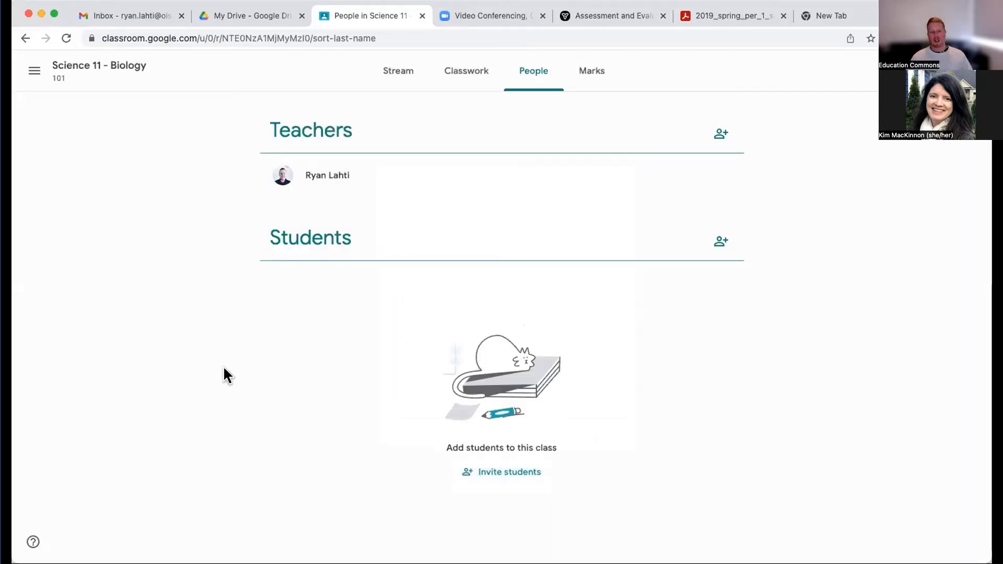
{"action": "left_click", "coordinate": [720, 241]}
{"action": "left_click", "coordinate": [624, 211]}
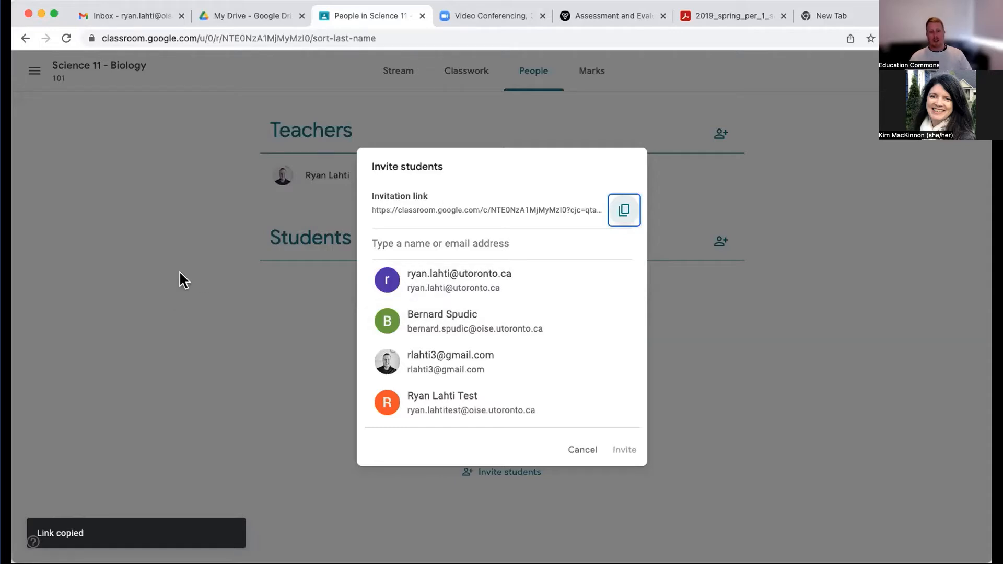
{"action": "left_click", "coordinate": [580, 450]}
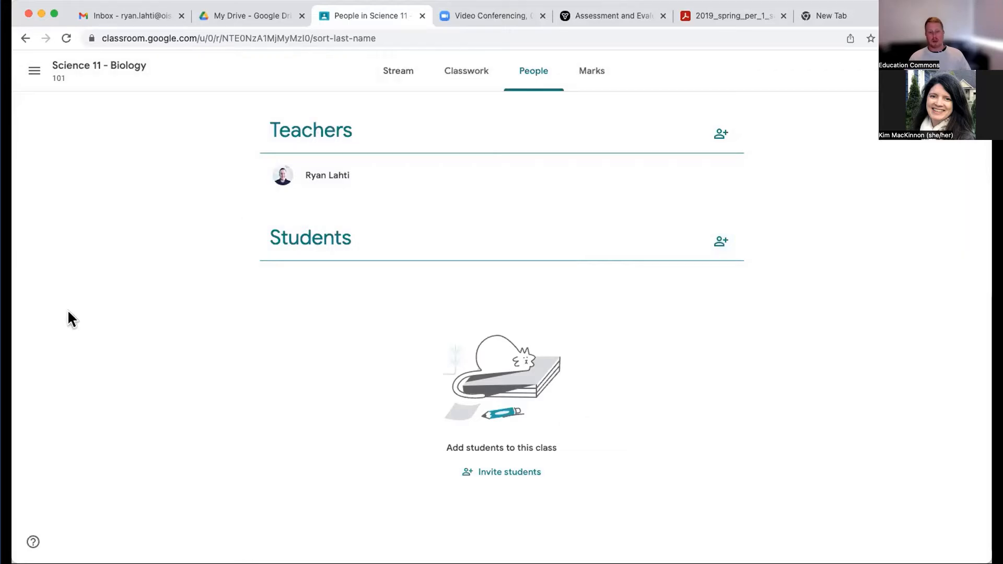
- Add a topic named Cellular Biology to the Classwork page of the class
{"action": "left_click", "coordinate": [467, 77]}
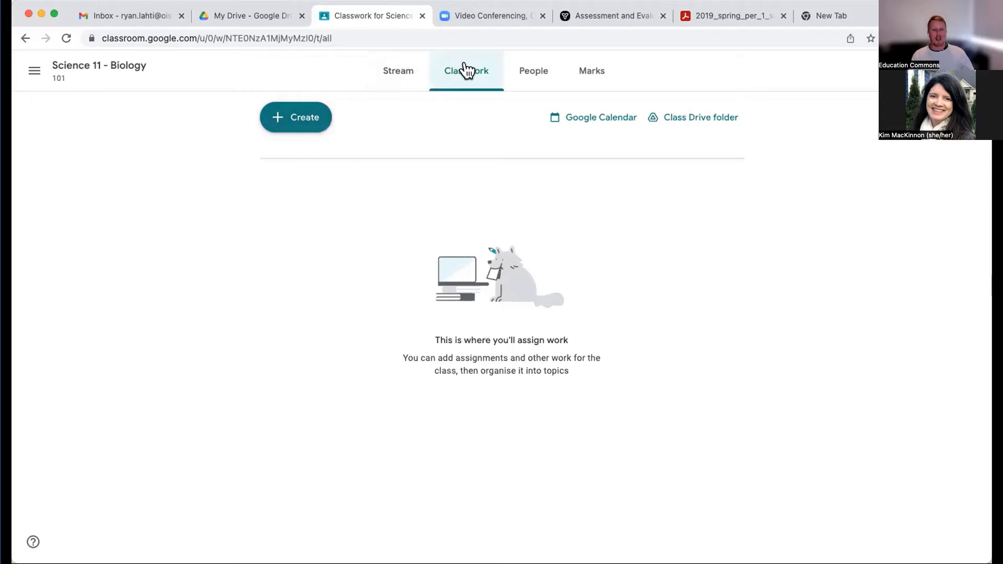
{"action": "left_click", "coordinate": [289, 121]}
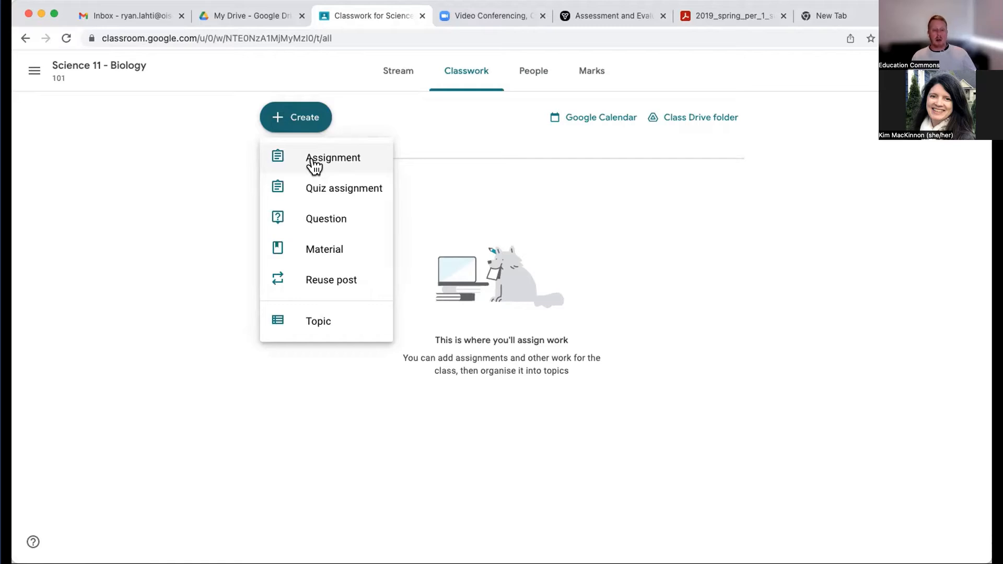
{"action": "left_click", "coordinate": [304, 320]}
{"action": "left_click", "coordinate": [465, 291]}
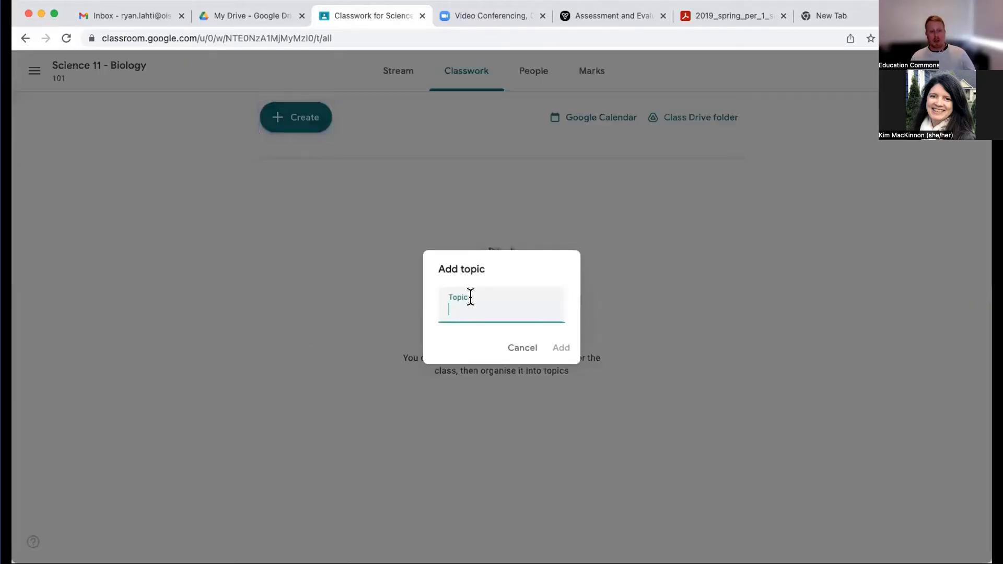
{"action": "type", "text": "Cellular Biology"}
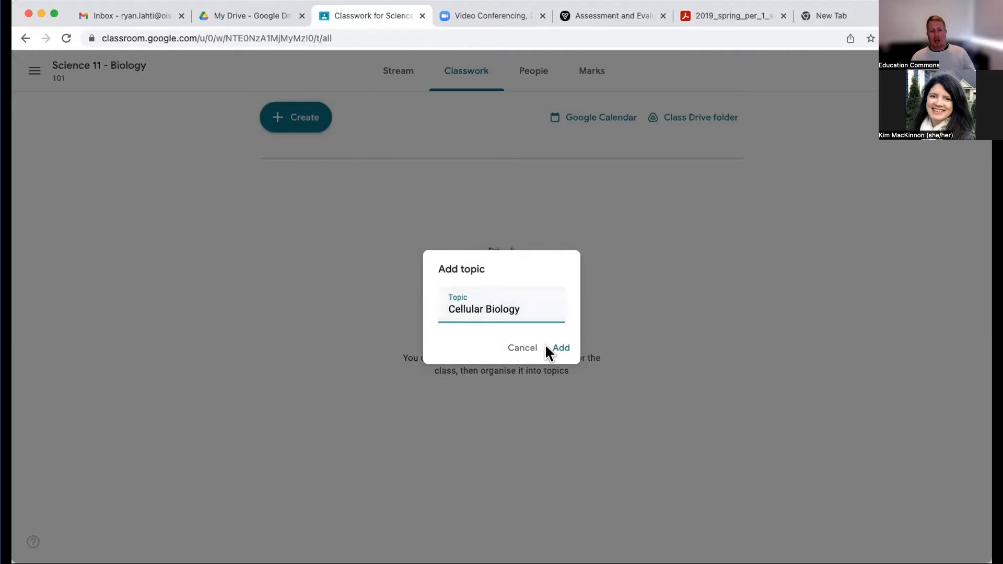
{"action": "left_click", "coordinate": [562, 348]}
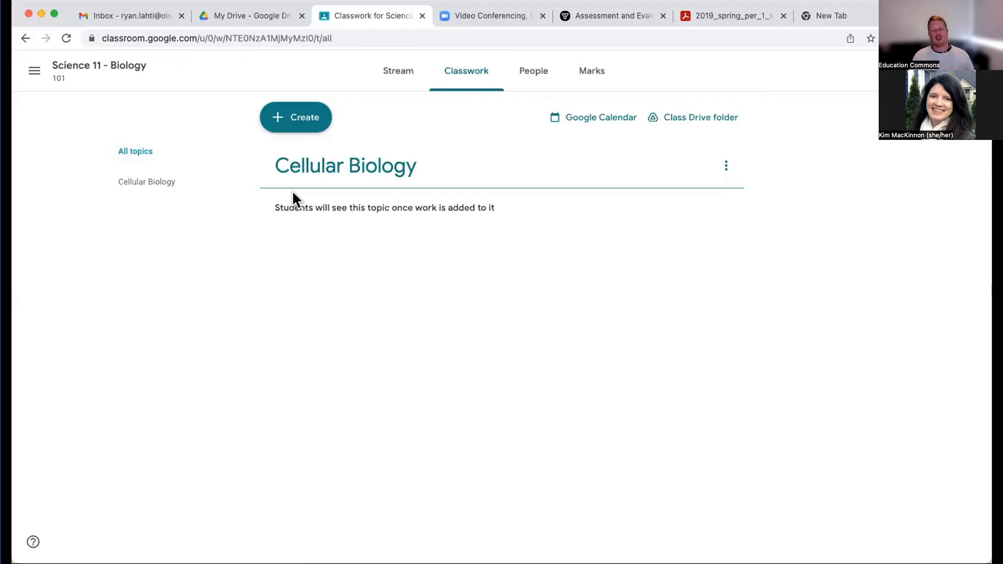
- Add a second topic named Plant Cells and move it below Cellular Biology
{"action": "left_click", "coordinate": [308, 125]}
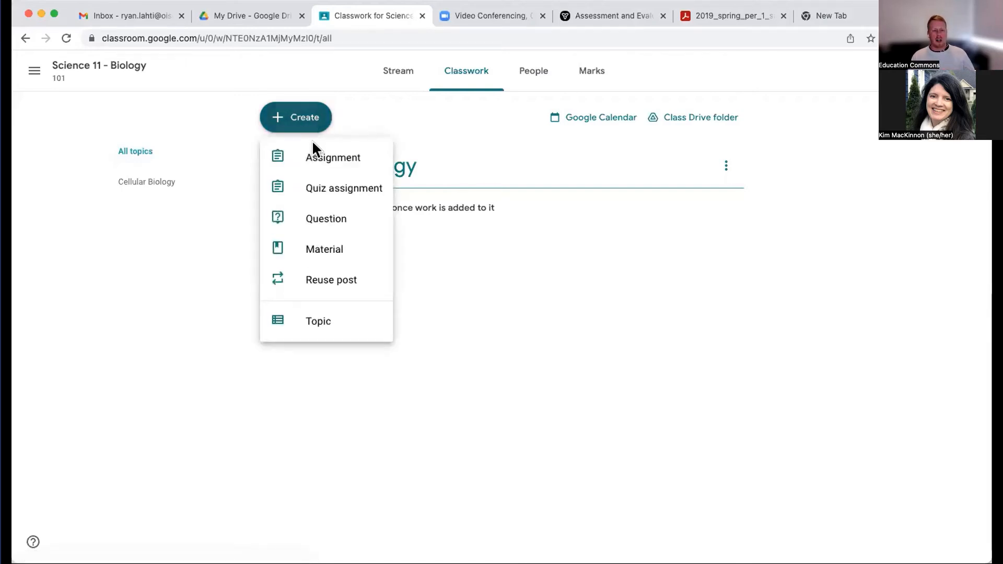
{"action": "left_click", "coordinate": [313, 329]}
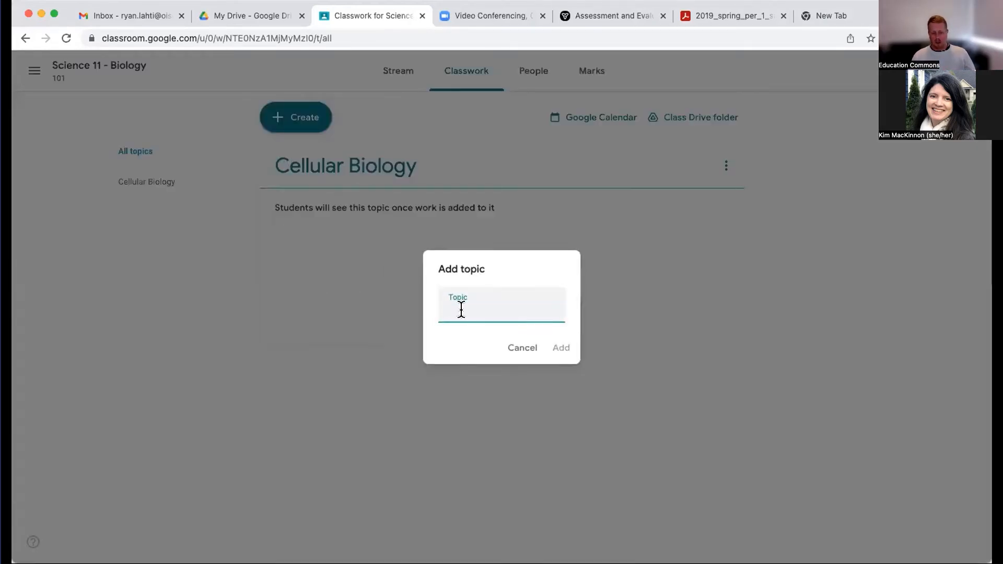
{"action": "type", "text": "Plant Cells"}
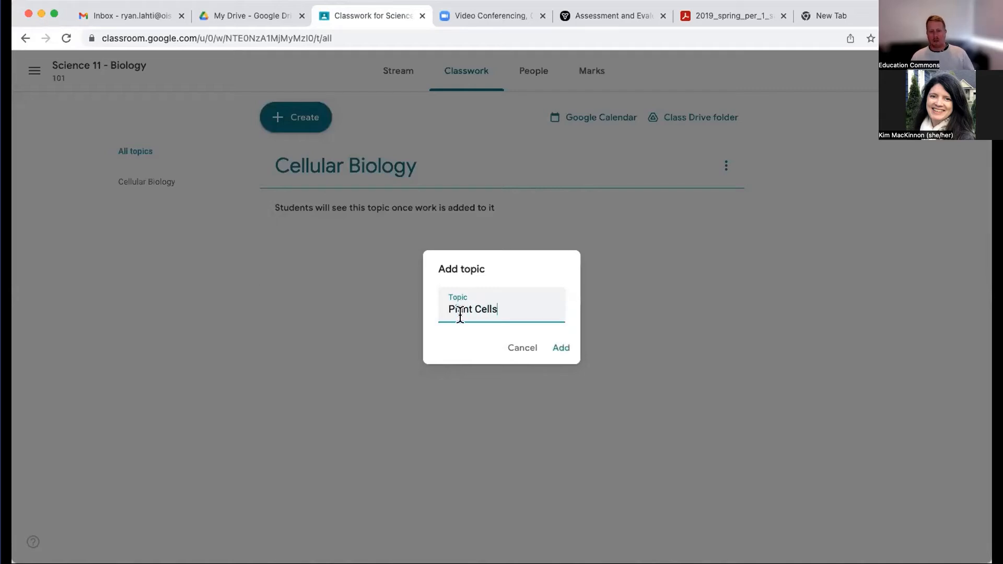
{"action": "left_click", "coordinate": [566, 350]}
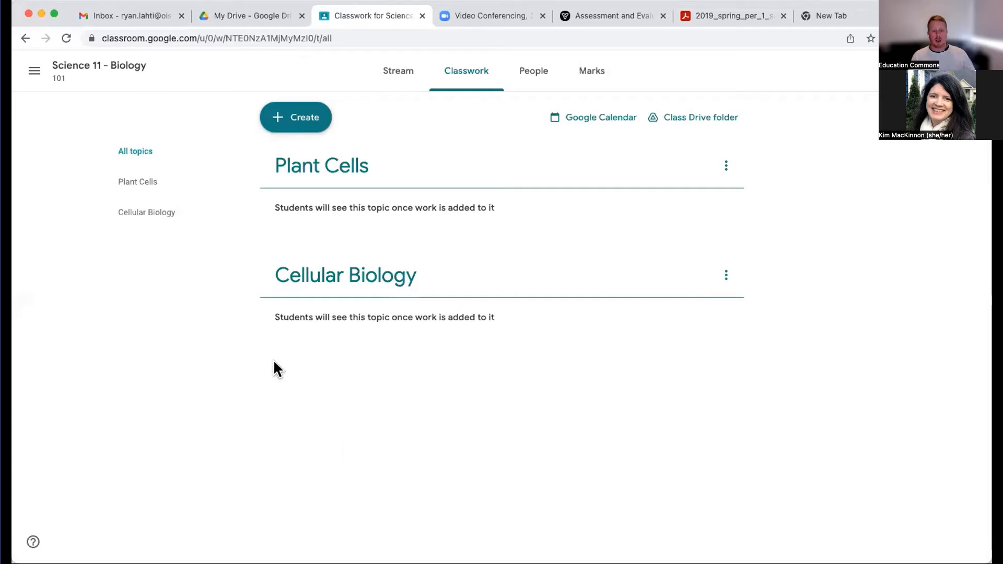
{"action": "left_click", "coordinate": [725, 166]}
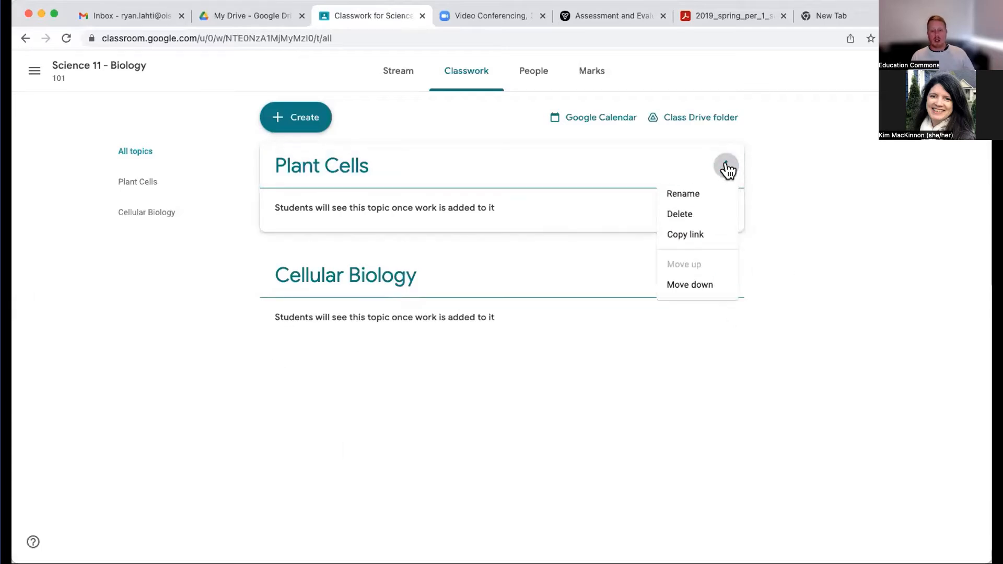
{"action": "left_click", "coordinate": [680, 285]}
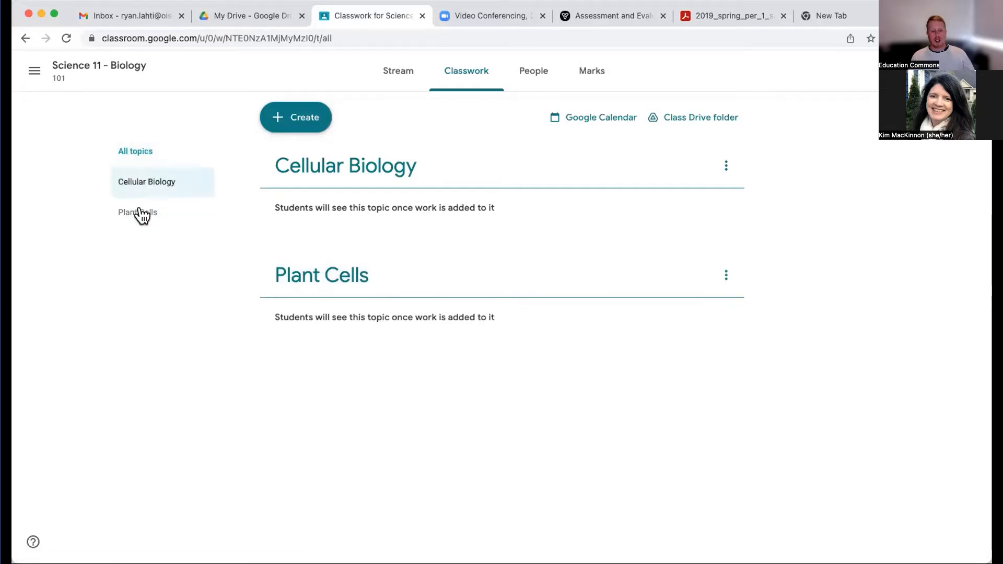
{"action": "left_click", "coordinate": [285, 120]}
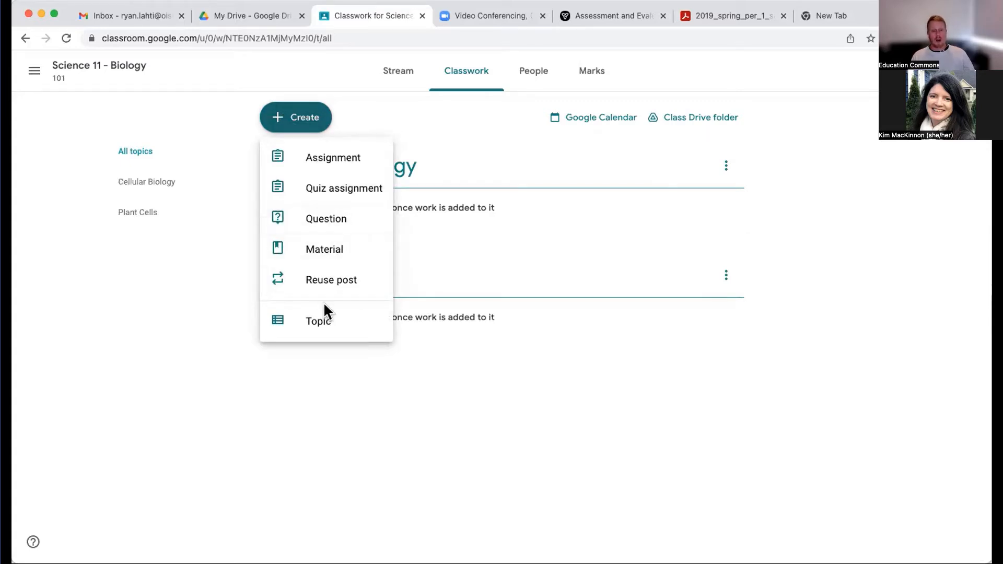
{"action": "left_click", "coordinate": [291, 246]}
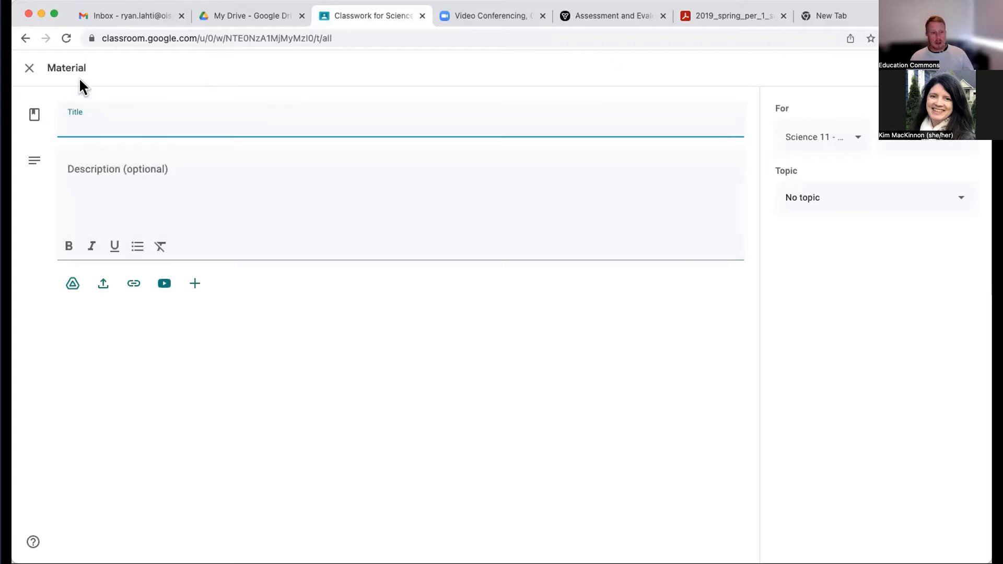
{"action": "left_click", "coordinate": [29, 68]}
- Start a new classwork material titled Cellular Biology Week 1
{"action": "left_click", "coordinate": [296, 117]}
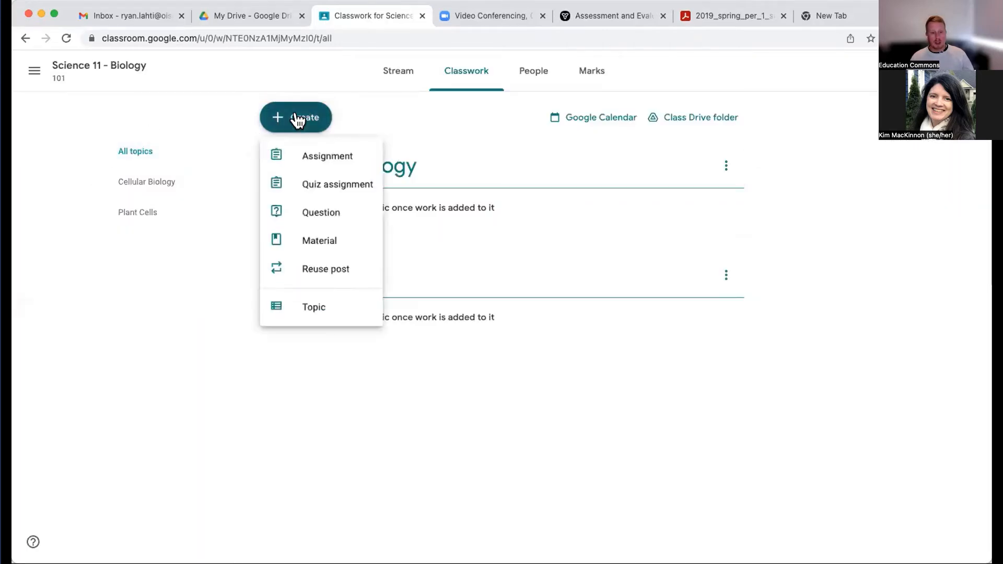
{"action": "left_click", "coordinate": [315, 253]}
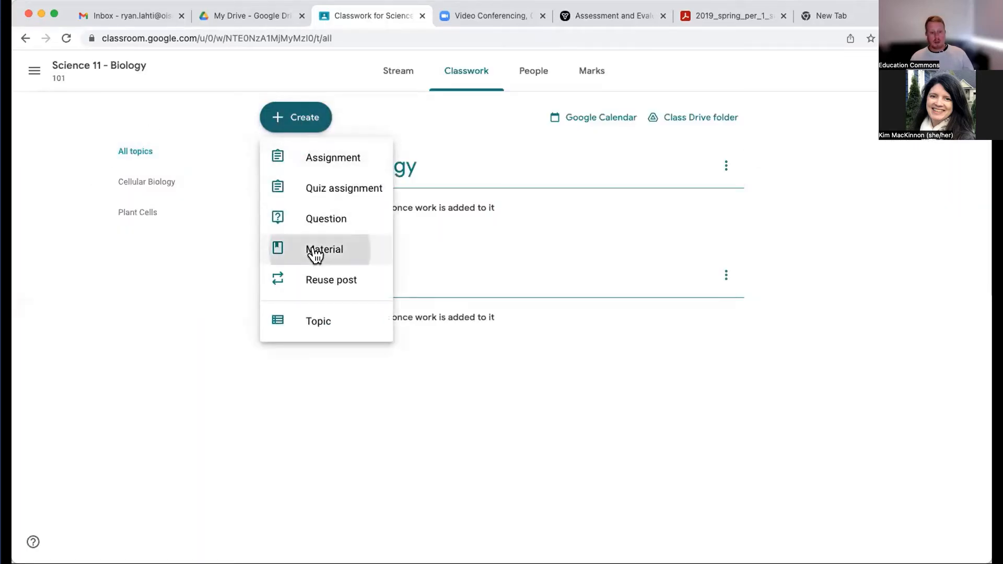
{"action": "type", "text": "Cellu"}
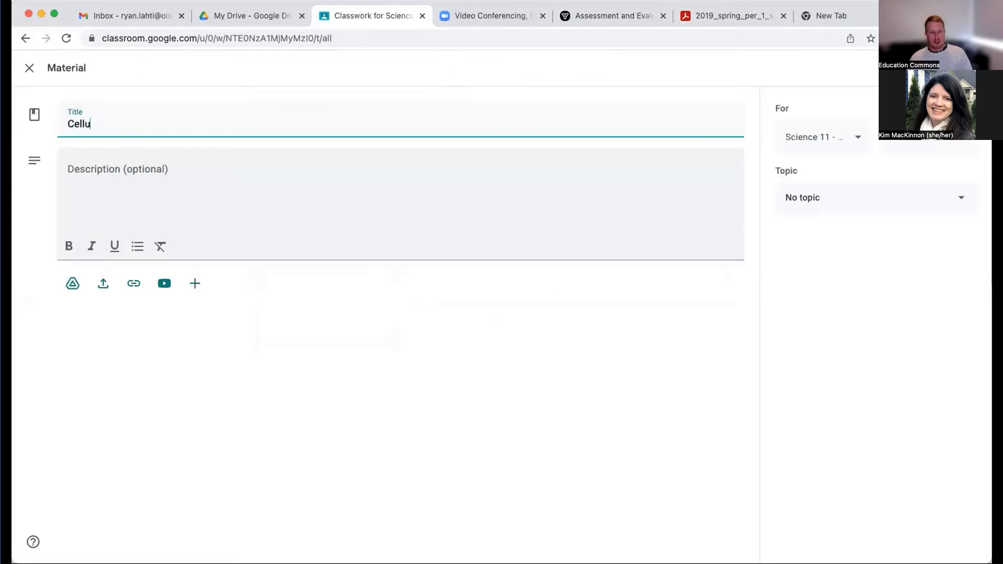
{"action": "type", "text": "lar Biology "}
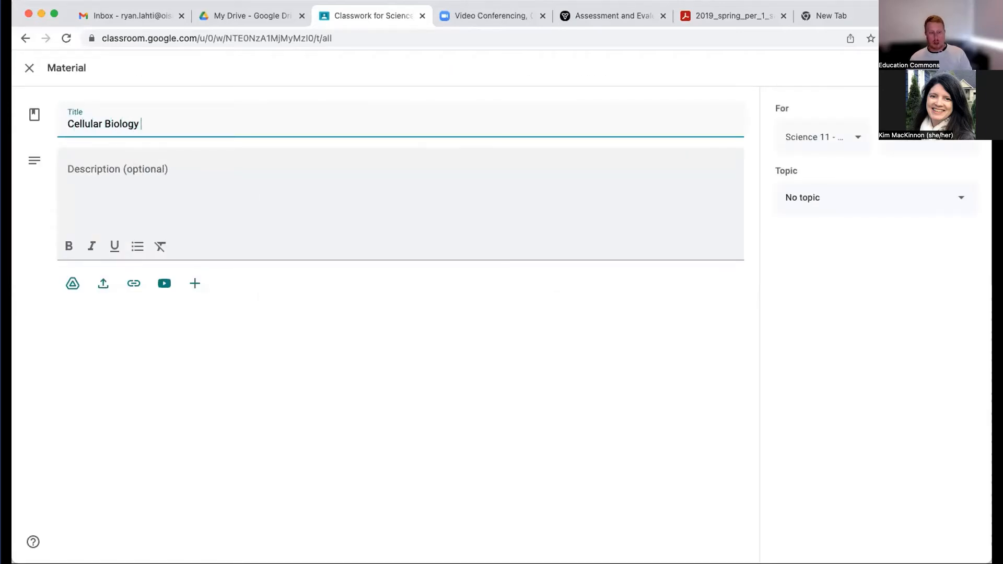
{"action": "type", "text": "Week 1"}
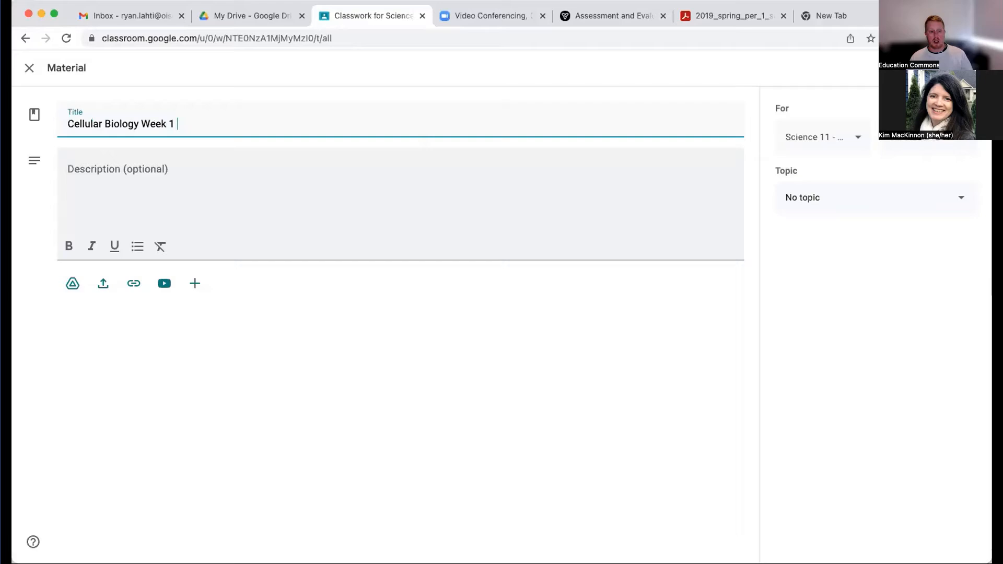
- Fill the material's description with the placeholder text hgjksfjdfdjfksjdfkjsdfkdsjhfksdjjkh and post it under the Cellular Biology topic
{"action": "left_click", "coordinate": [103, 170]}
{"action": "type", "text": "hgjksfjdfdjfksjdfkjsdfkdsjhfksdjjkh"}
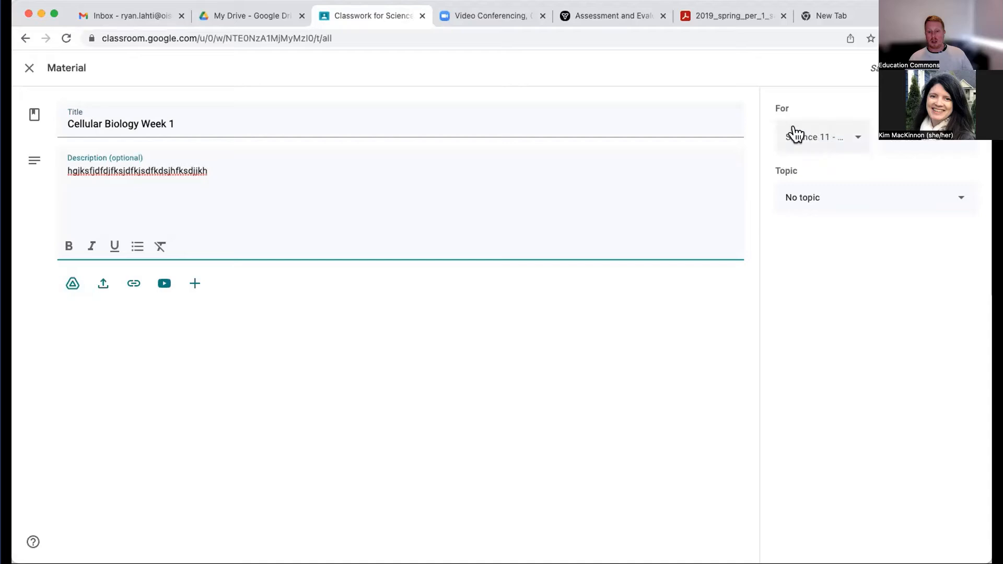
{"action": "left_click", "coordinate": [853, 197]}
{"action": "left_click", "coordinate": [825, 276]}
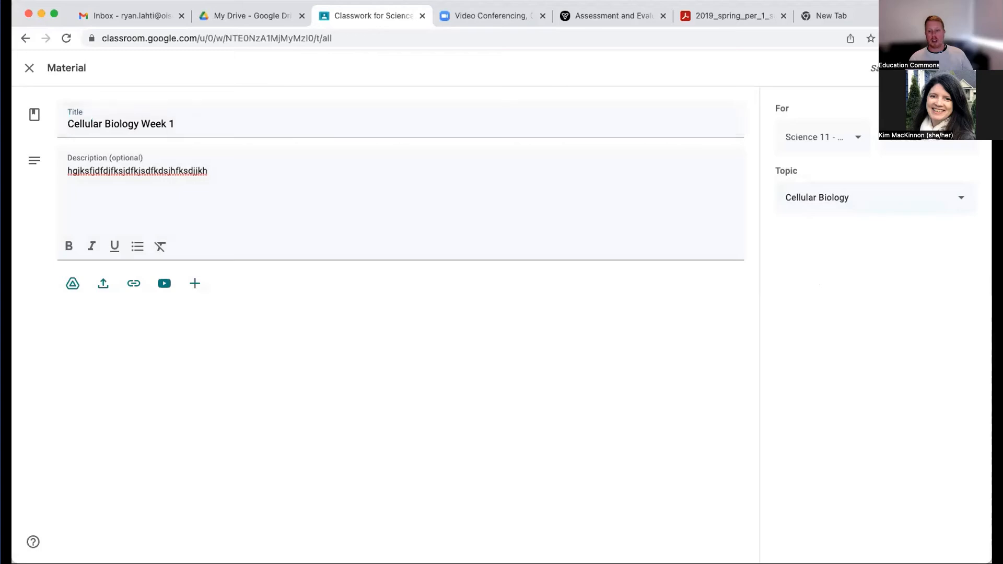
{"action": "left_click", "coordinate": [927, 68]}
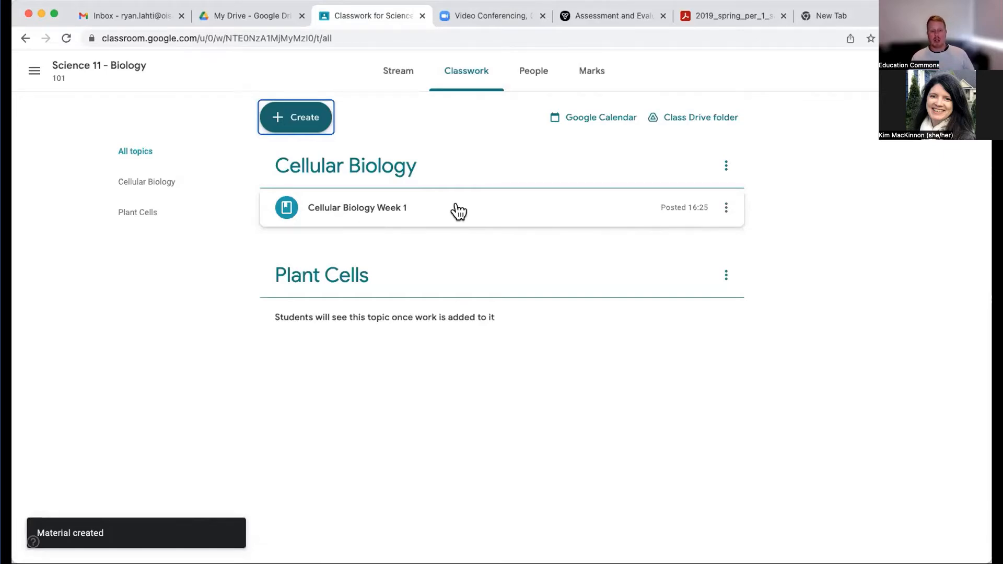
- Start a new classwork question that reads "What is your favourite cell?"
{"action": "left_click", "coordinate": [298, 120]}
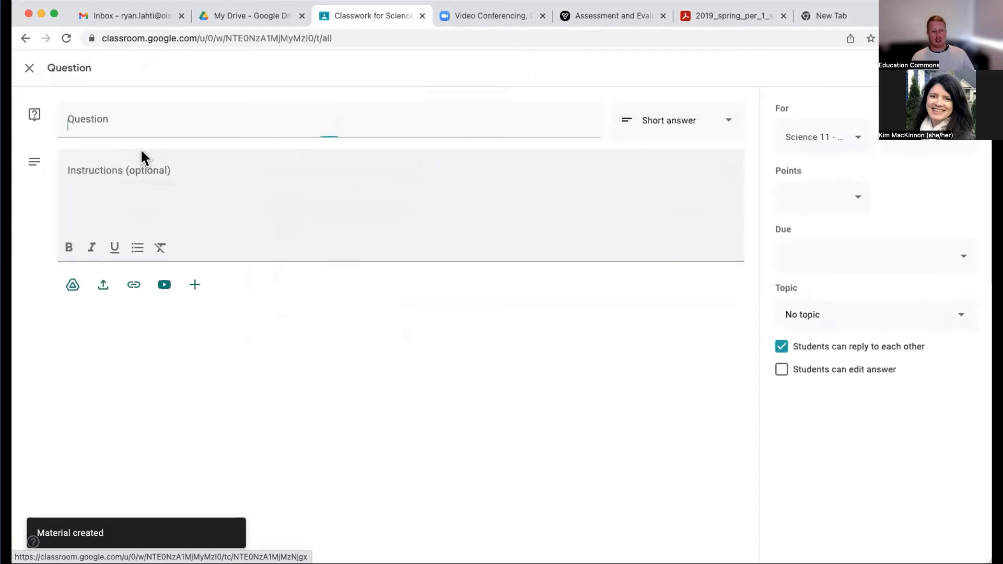
{"action": "type", "text": "What is your "}
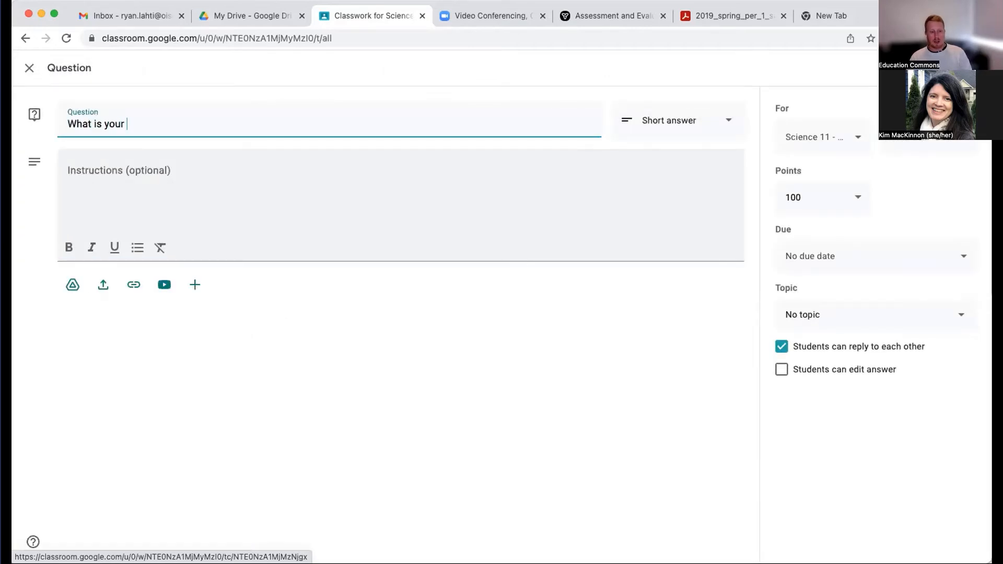
{"action": "type", "text": "favbo"}
{"action": "key", "text": "BackSpace"}
{"action": "key", "text": "BackSpace"}
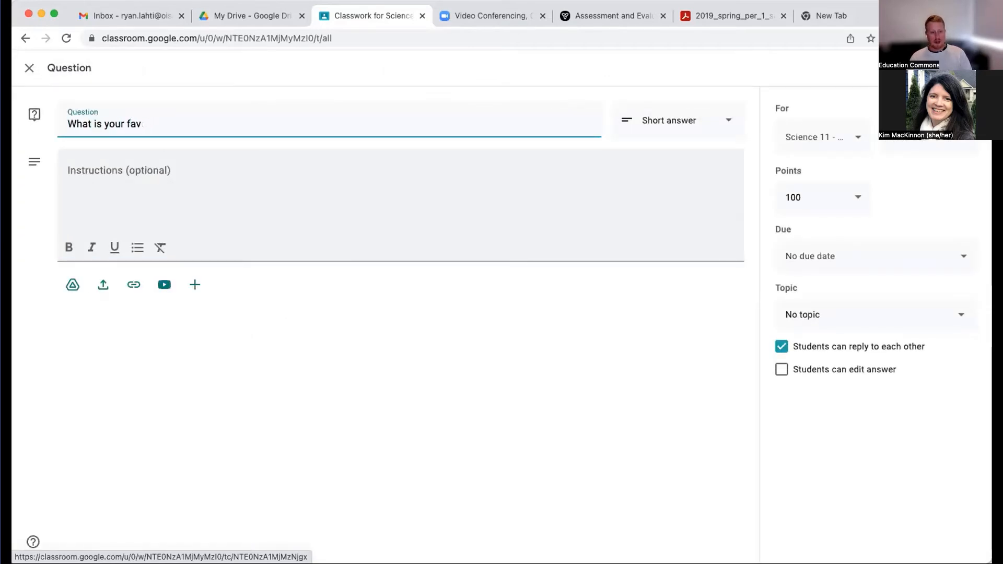
{"action": "type", "text": "ourite cell?"}
- Check the available answer types, keep Short answer, and enter "Hey everyone..." as the question's instructions
{"action": "left_click", "coordinate": [282, 185]}
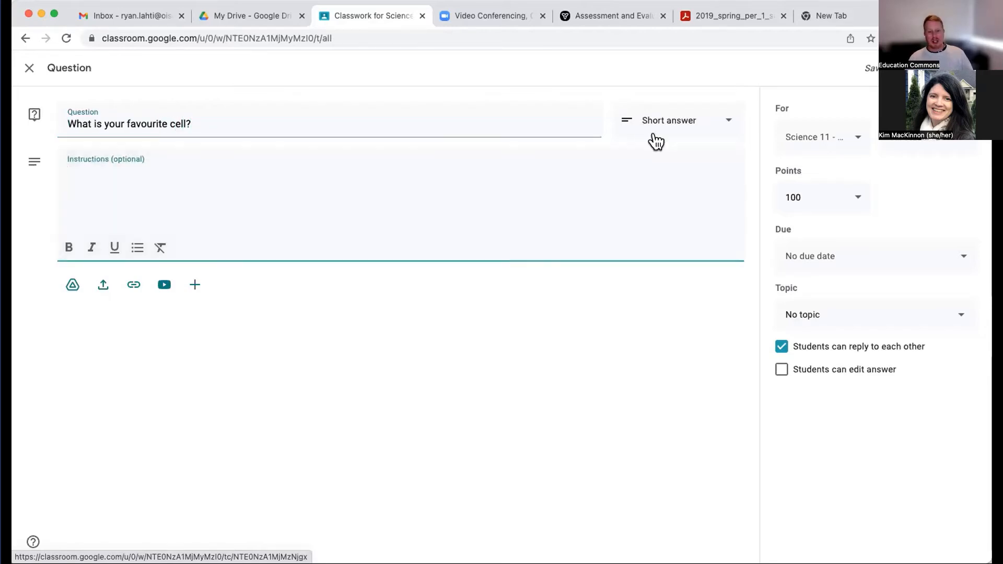
{"action": "left_click", "coordinate": [661, 130]}
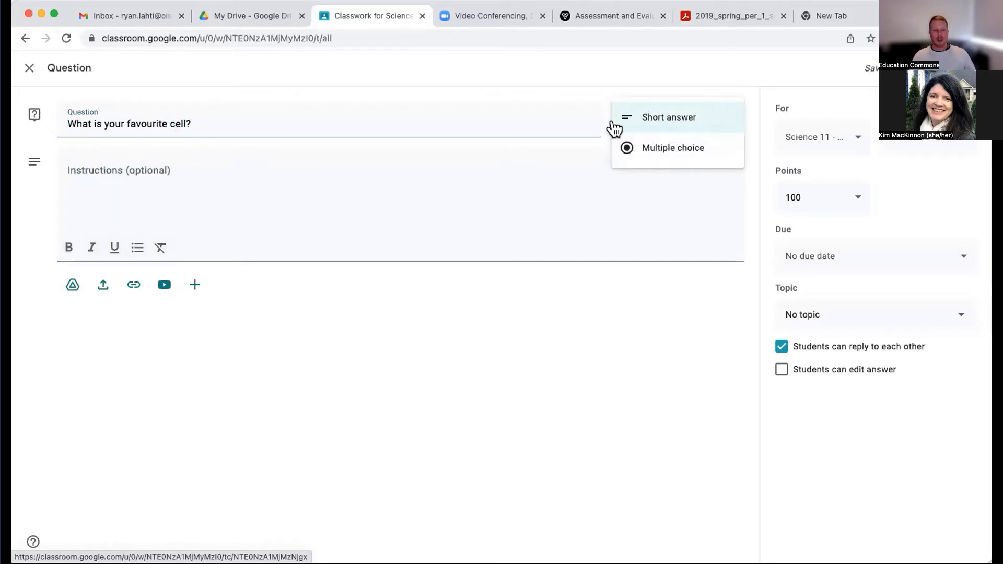
{"action": "left_click", "coordinate": [499, 175]}
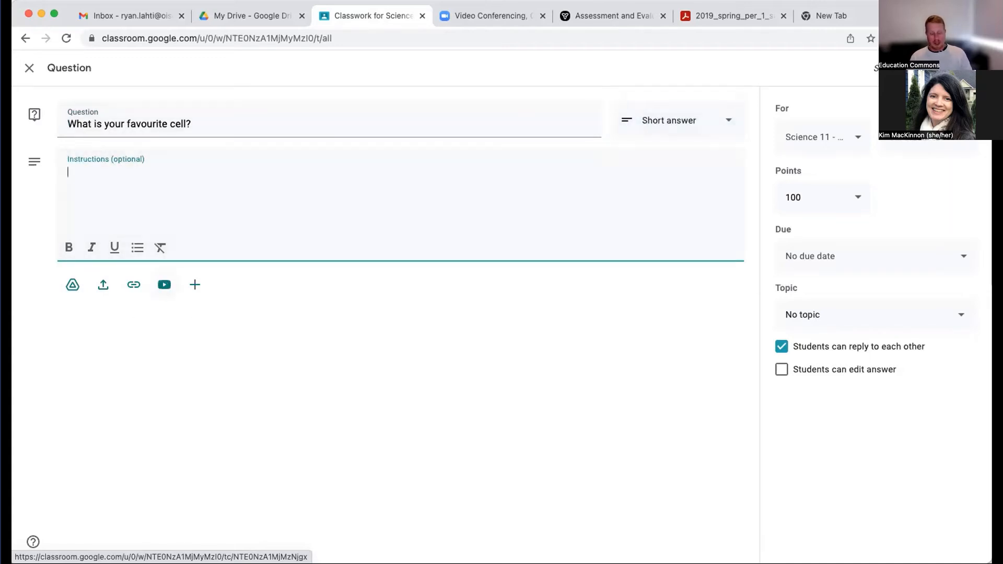
{"action": "type", "text": "Hey everyone..."}
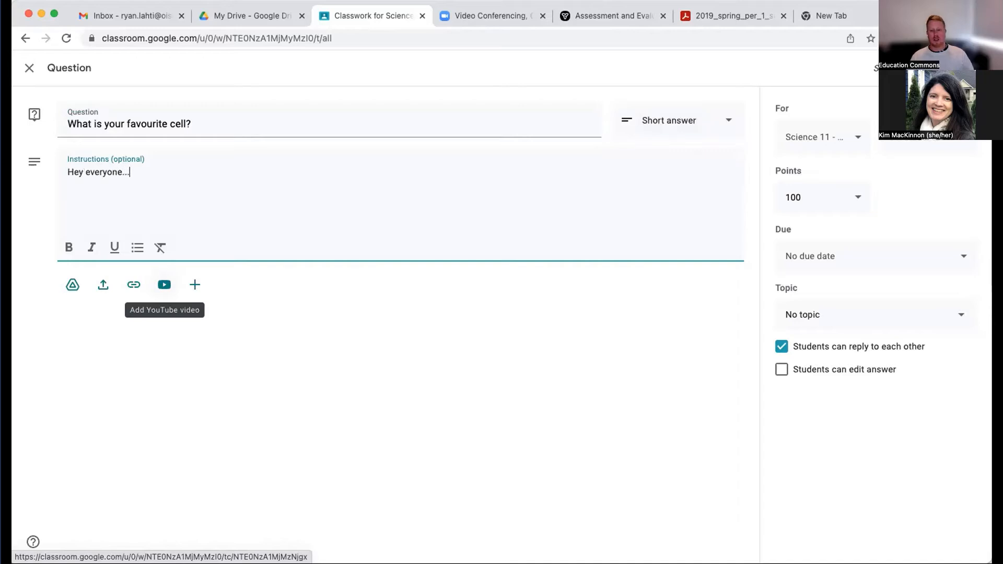
- Set the question's due date to 15 May 2022 at 23:59
{"action": "left_click", "coordinate": [817, 264]}
{"action": "left_click", "coordinate": [808, 310]}
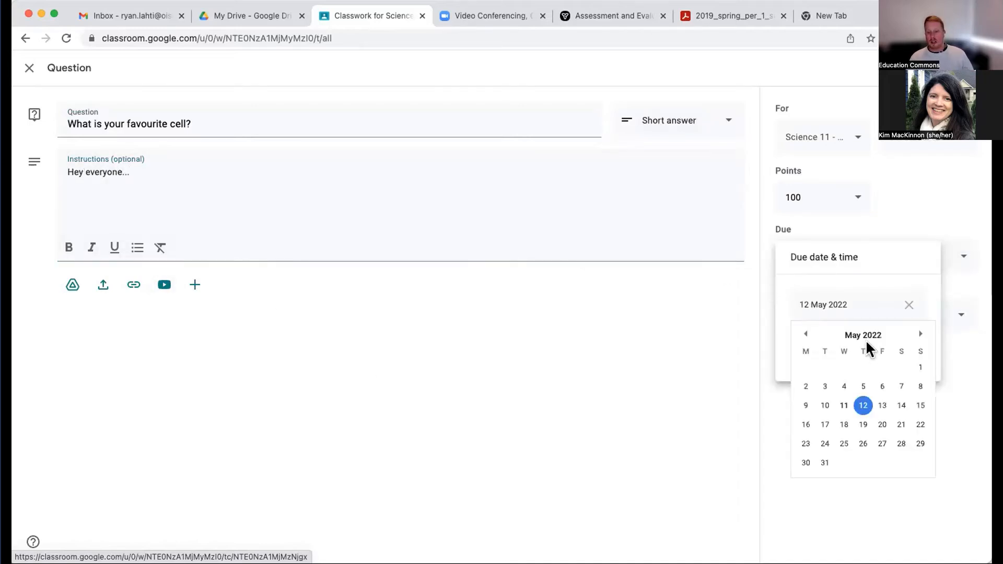
{"action": "left_click", "coordinate": [916, 407]}
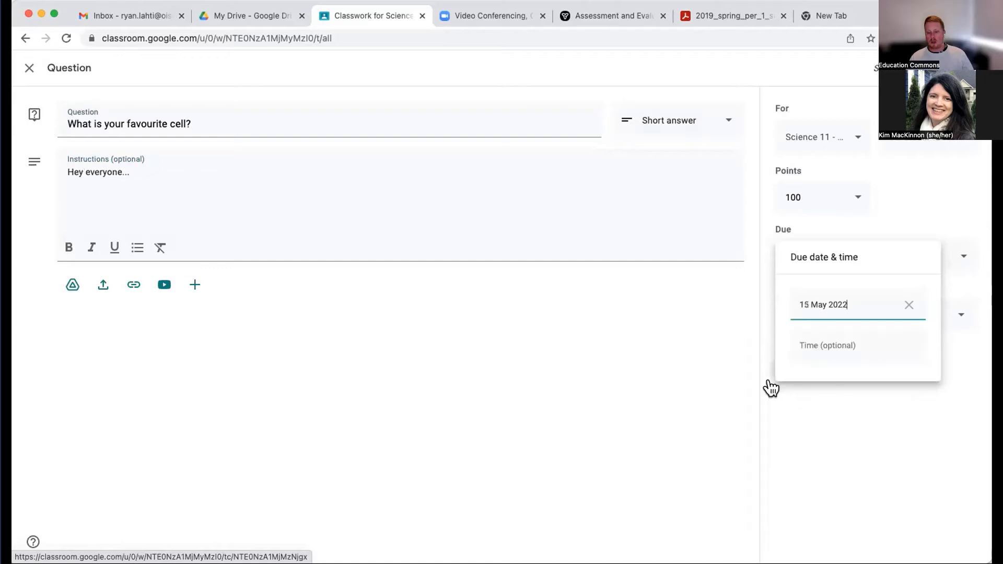
{"action": "left_click", "coordinate": [800, 347]}
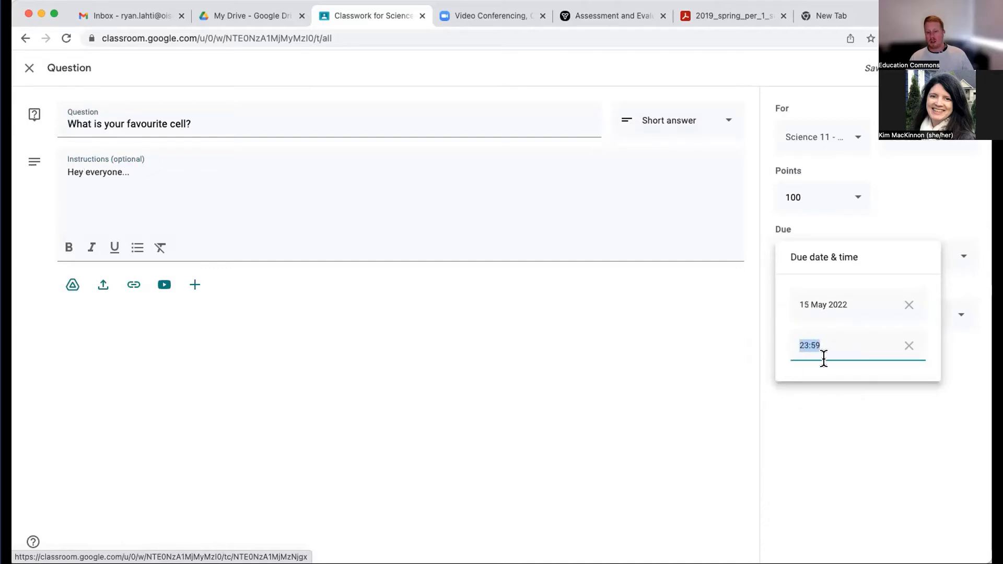
{"action": "left_click", "coordinate": [800, 393]}
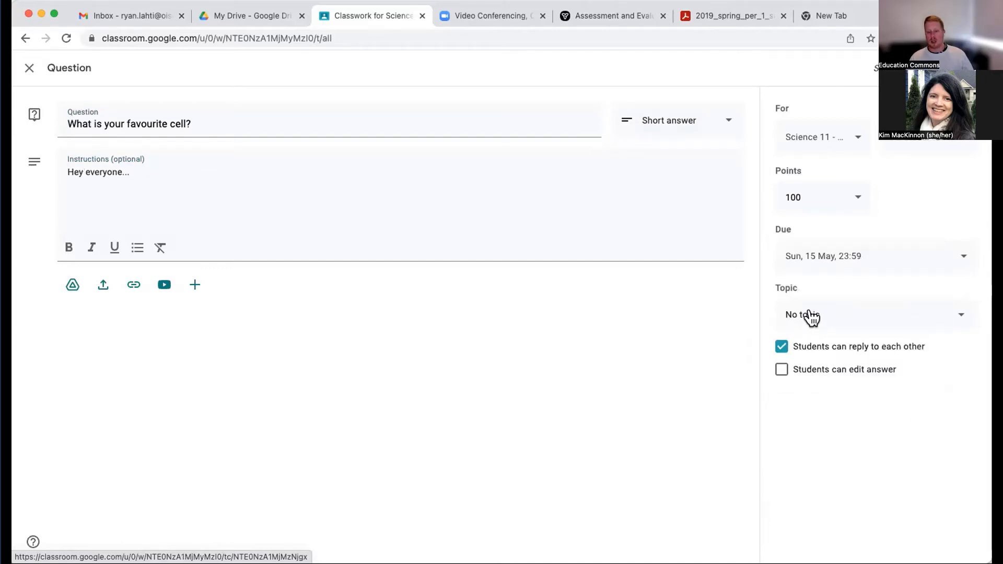
- Assign the question to the Cellular Biology topic and allow students to edit their answers
{"action": "left_click", "coordinate": [811, 316]}
{"action": "left_click", "coordinate": [810, 387]}
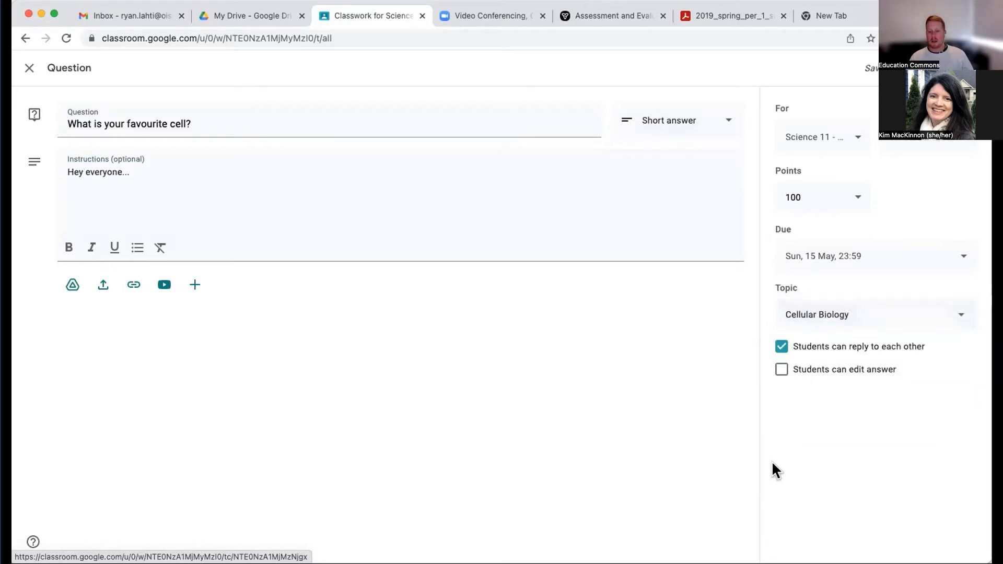
{"action": "left_click", "coordinate": [780, 370]}
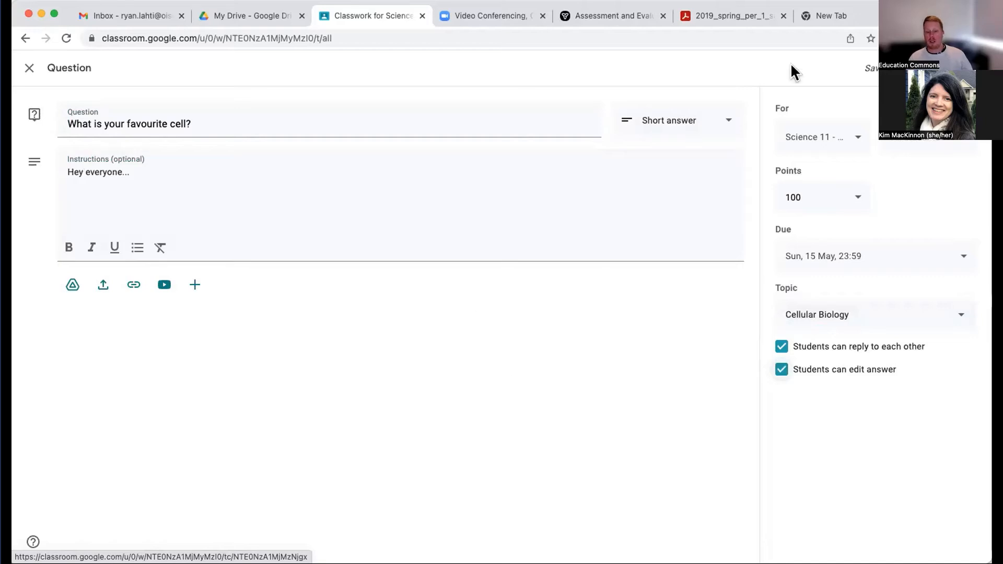
- Make the question Unmarked, check the posting options, and post it to the class
{"action": "left_click", "coordinate": [839, 203]}
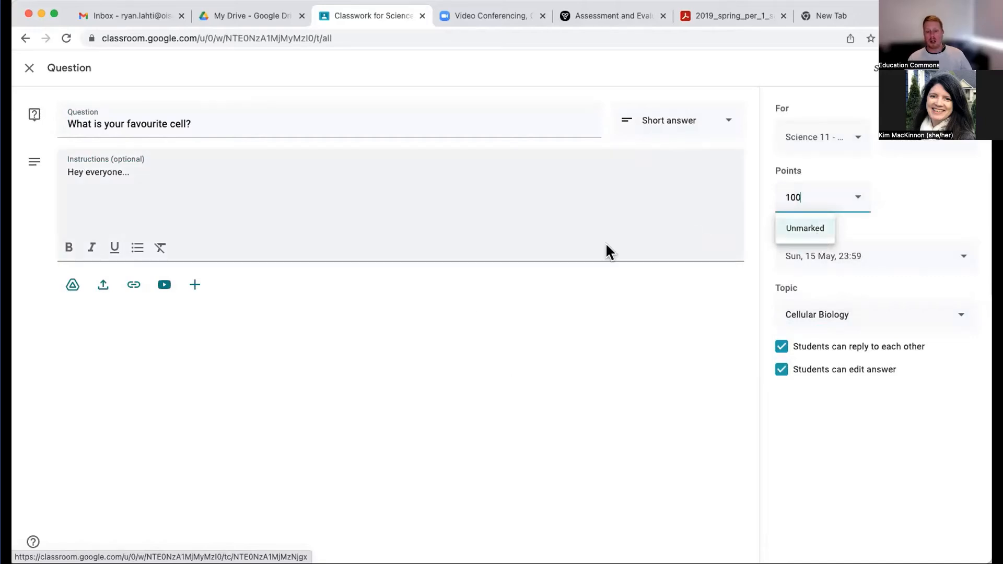
{"action": "left_click", "coordinate": [790, 228]}
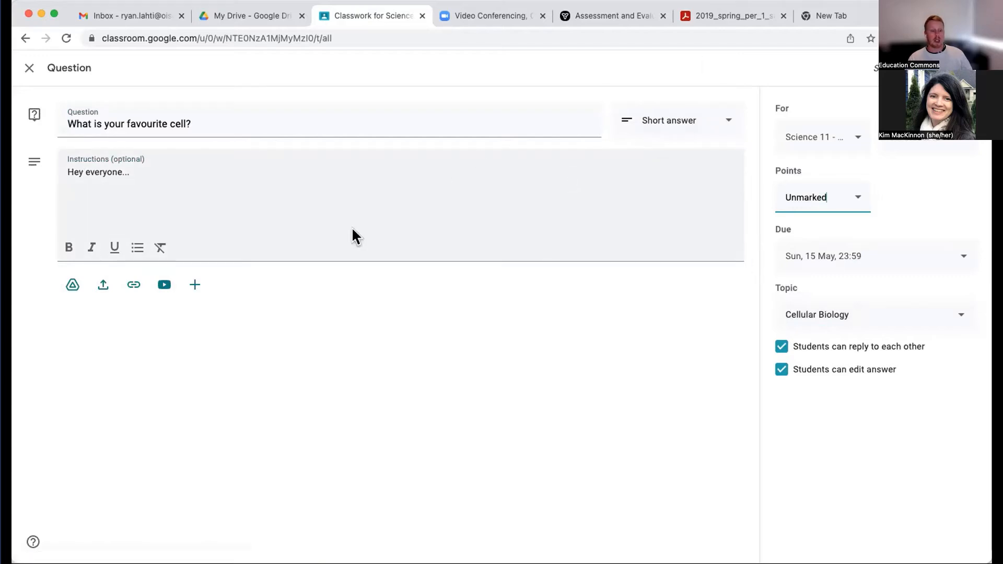
{"action": "left_click", "coordinate": [965, 68]}
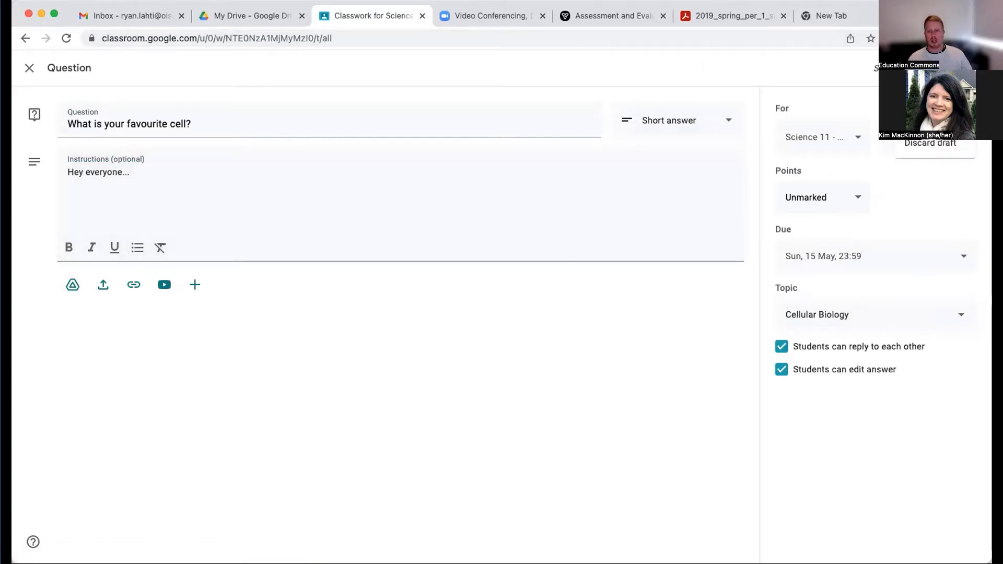
{"action": "left_click", "coordinate": [816, 79]}
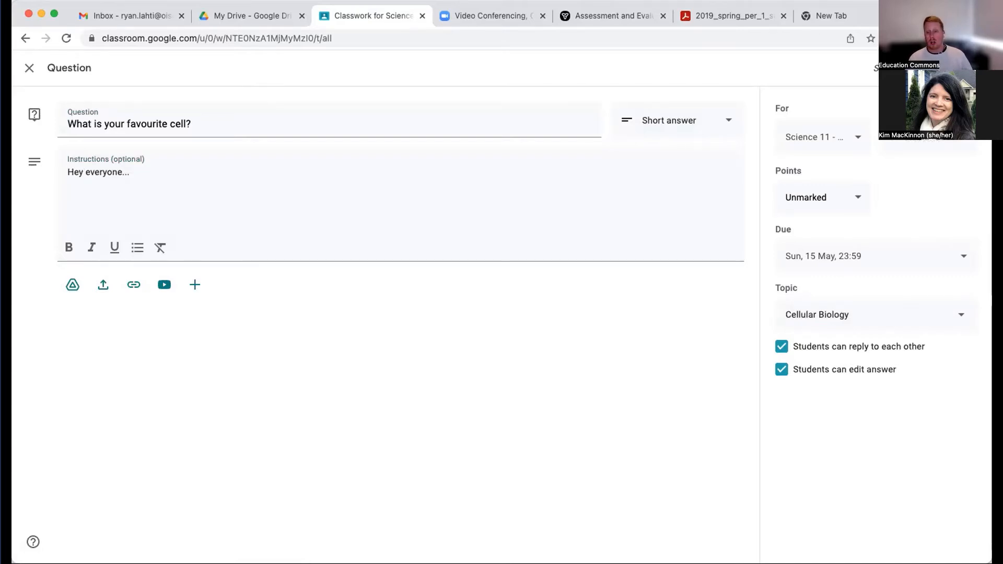
{"action": "left_click", "coordinate": [965, 68]}
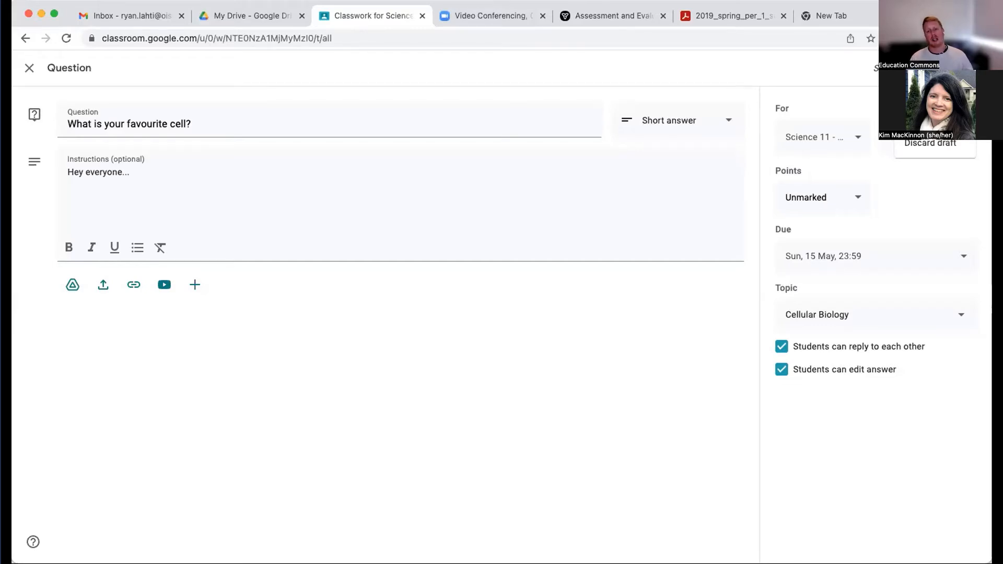
{"action": "left_click", "coordinate": [866, 91]}
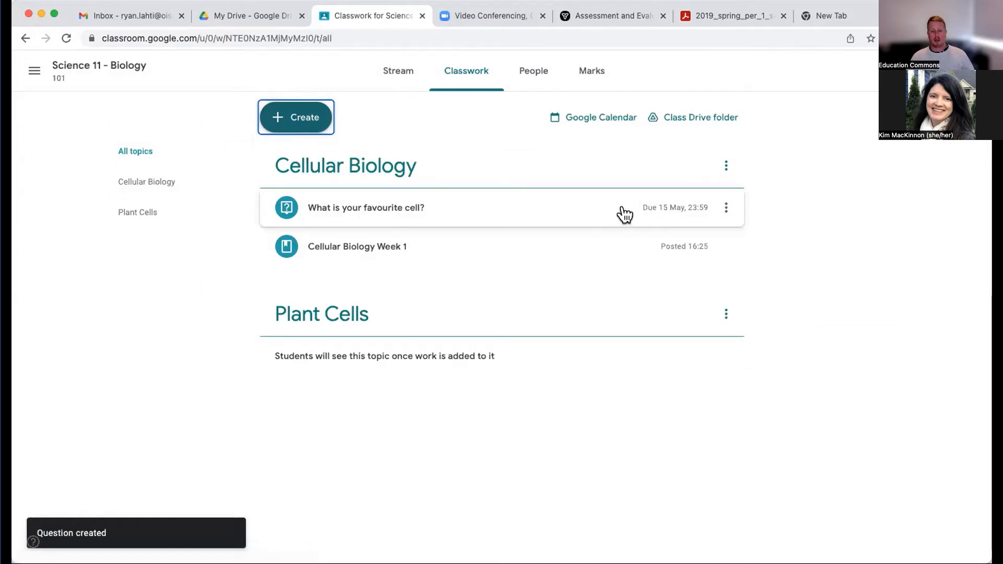
- Review the new posts in the class Stream and view the students' answers page for the favourite cell question
{"action": "left_click", "coordinate": [391, 79]}
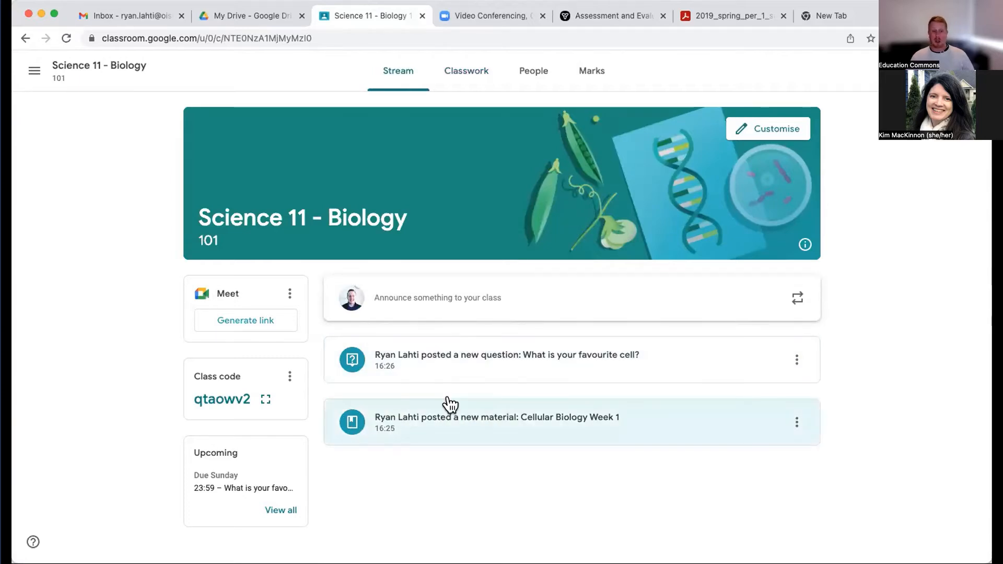
{"action": "left_click", "coordinate": [587, 357]}
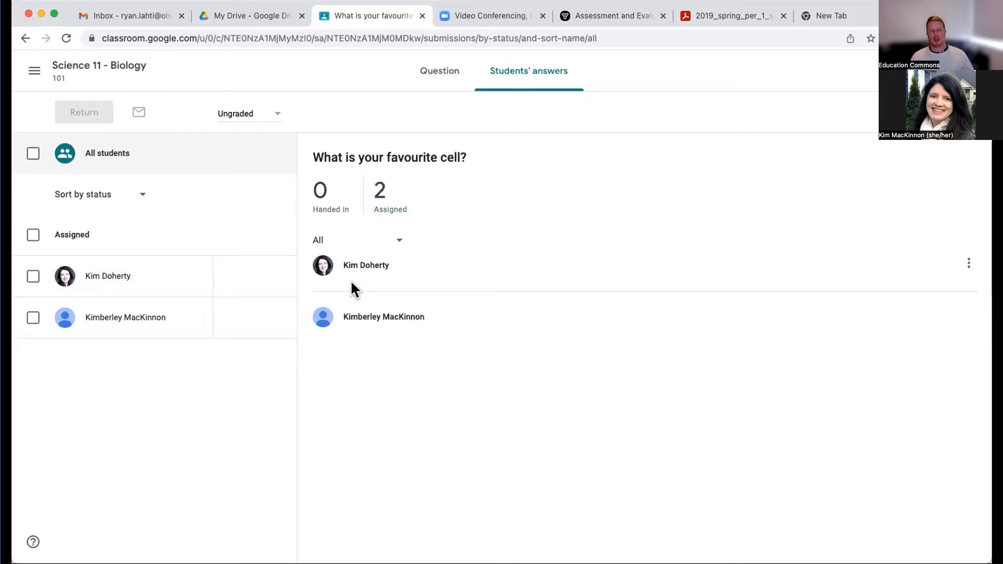
{"action": "left_click", "coordinate": [26, 38]}
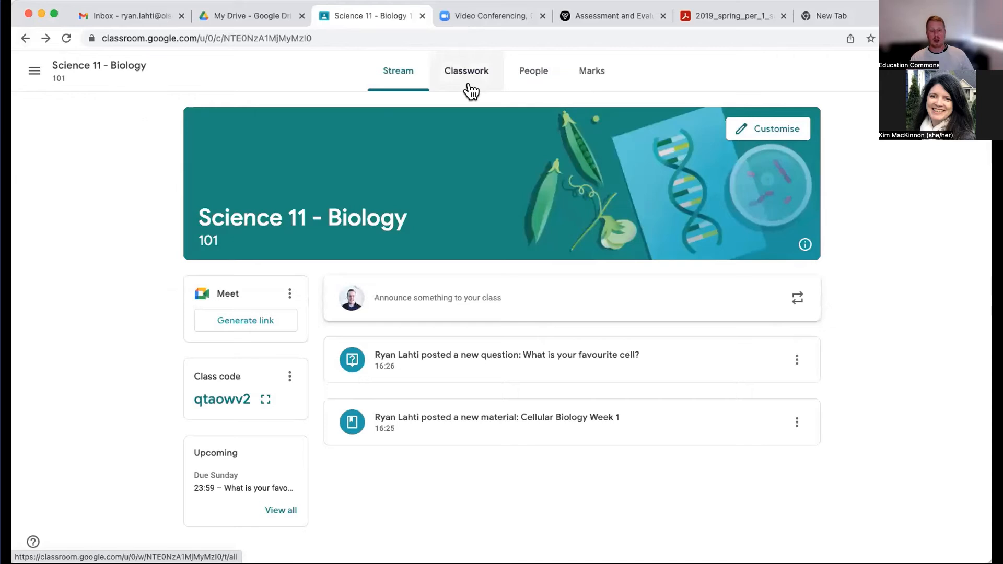
- Start a new assignment titled Plant Cell Drawing from the Classwork page
{"action": "left_click", "coordinate": [461, 80]}
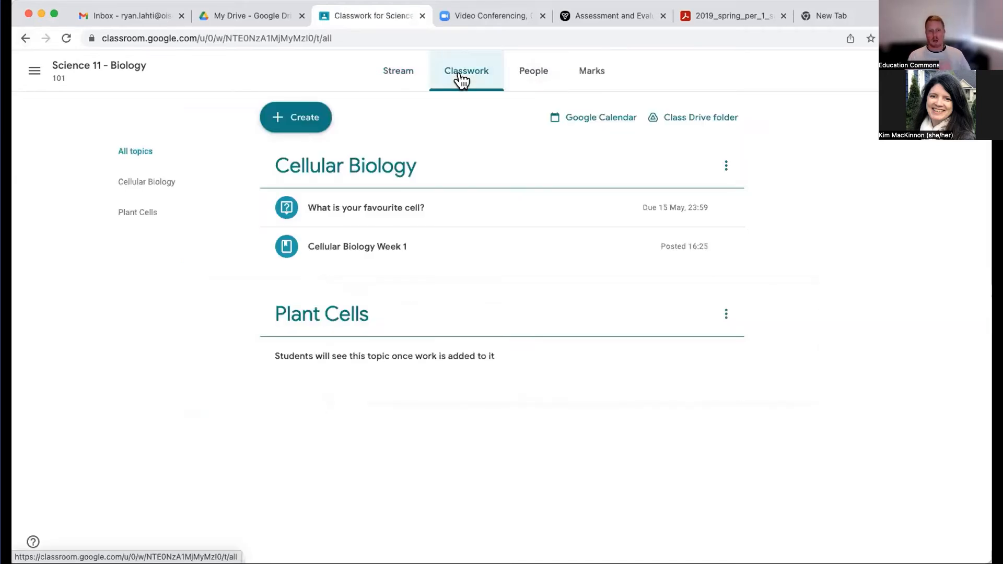
{"action": "left_click", "coordinate": [298, 126]}
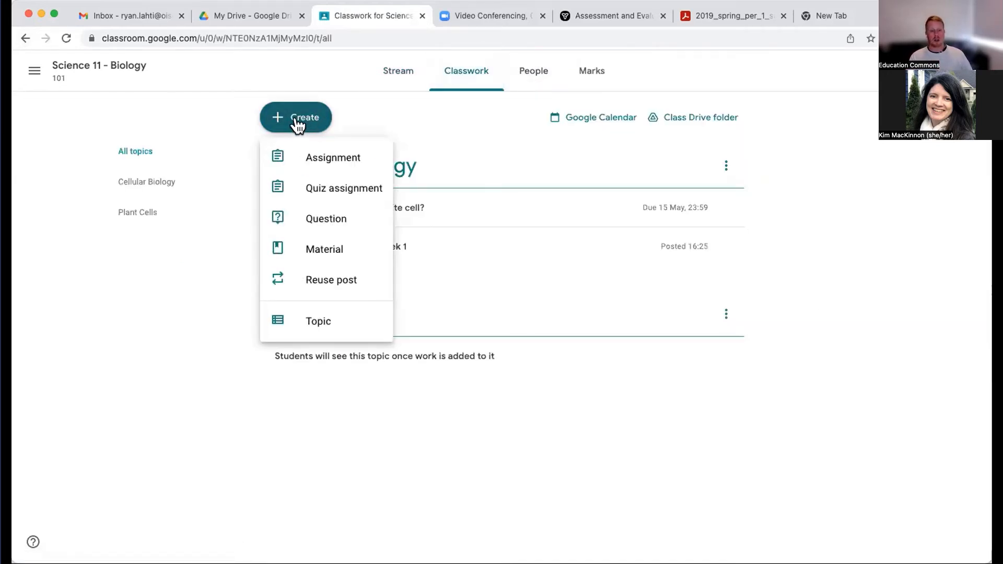
{"action": "left_click", "coordinate": [306, 157]}
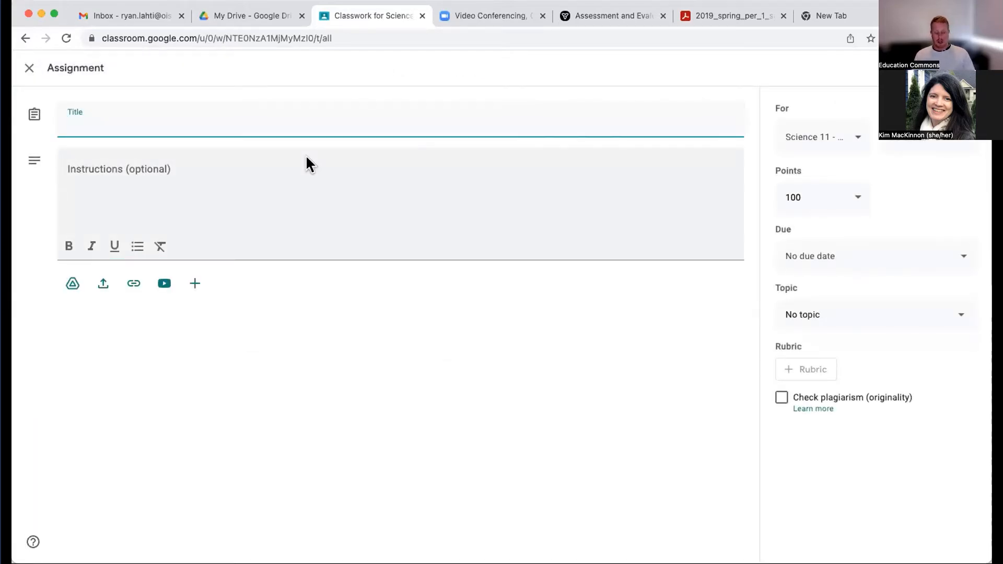
{"action": "type", "text": "Plant Cell D"}
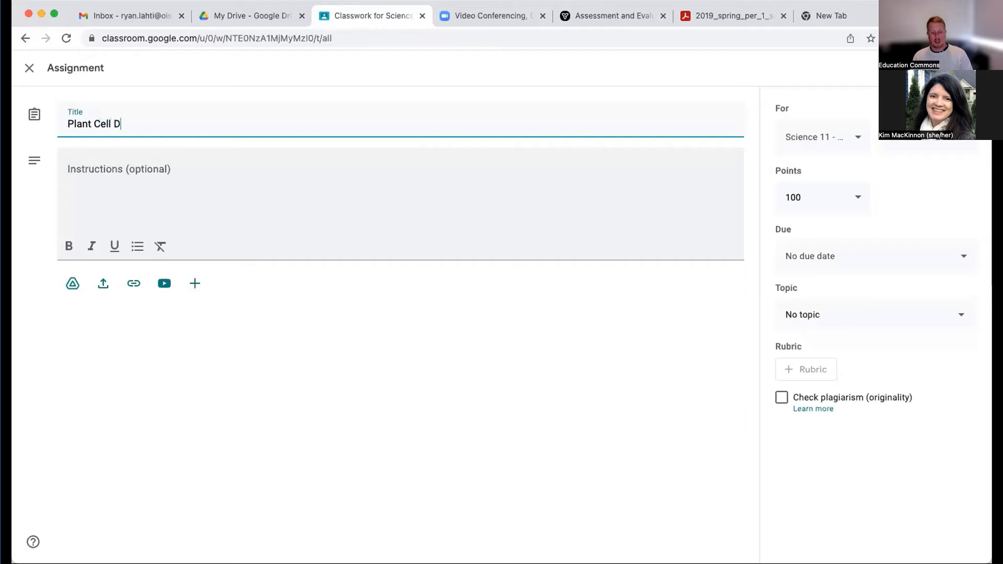
{"action": "type", "text": "rawing"}
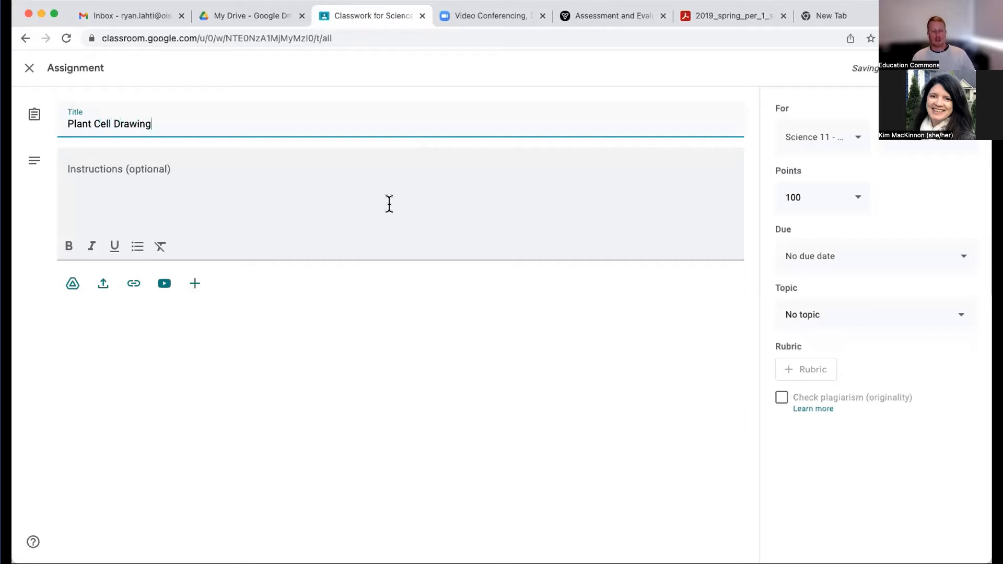
- Upload Sample Essay.pdf to the Plant Cell Drawing assignment and check its student sharing options
{"action": "left_click", "coordinate": [394, 186]}
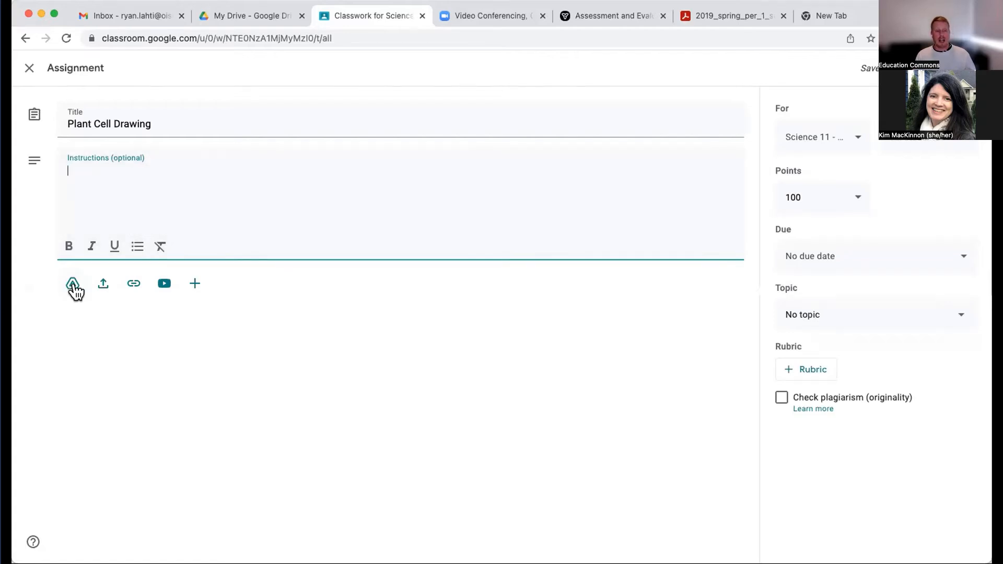
{"action": "left_click", "coordinate": [102, 285]}
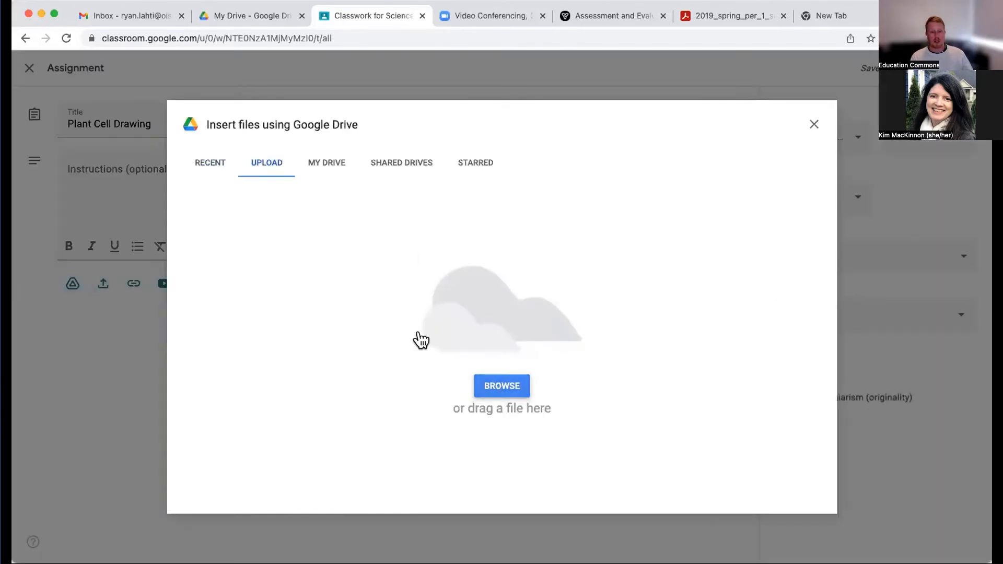
{"action": "left_click", "coordinate": [481, 385]}
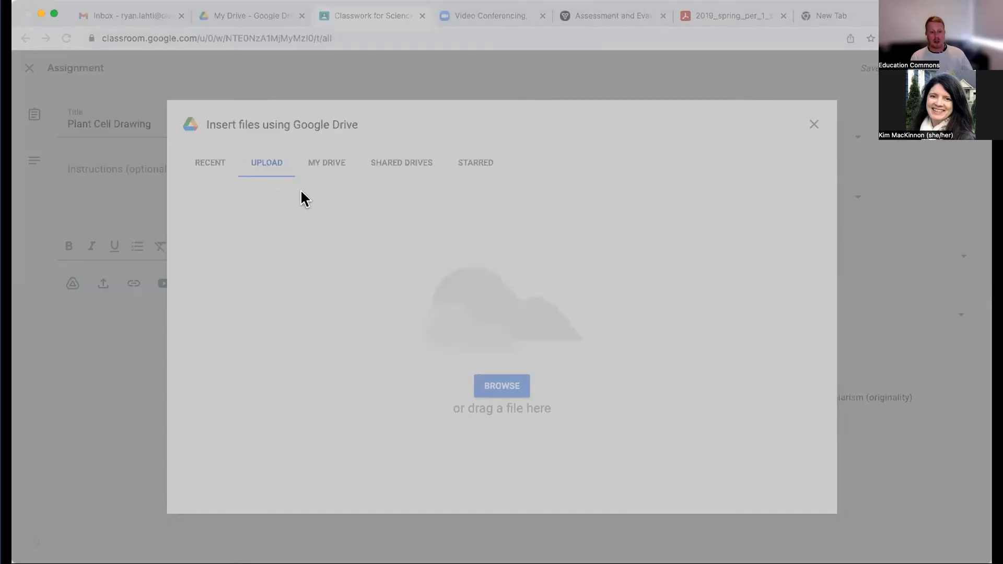
{"action": "double_click", "coordinate": [378, 201]}
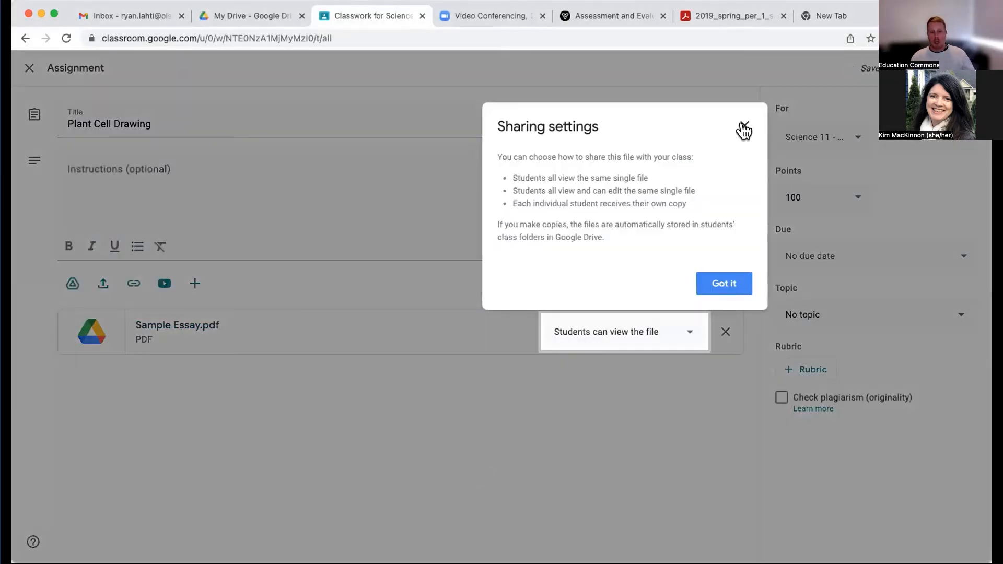
{"action": "left_click", "coordinate": [744, 126]}
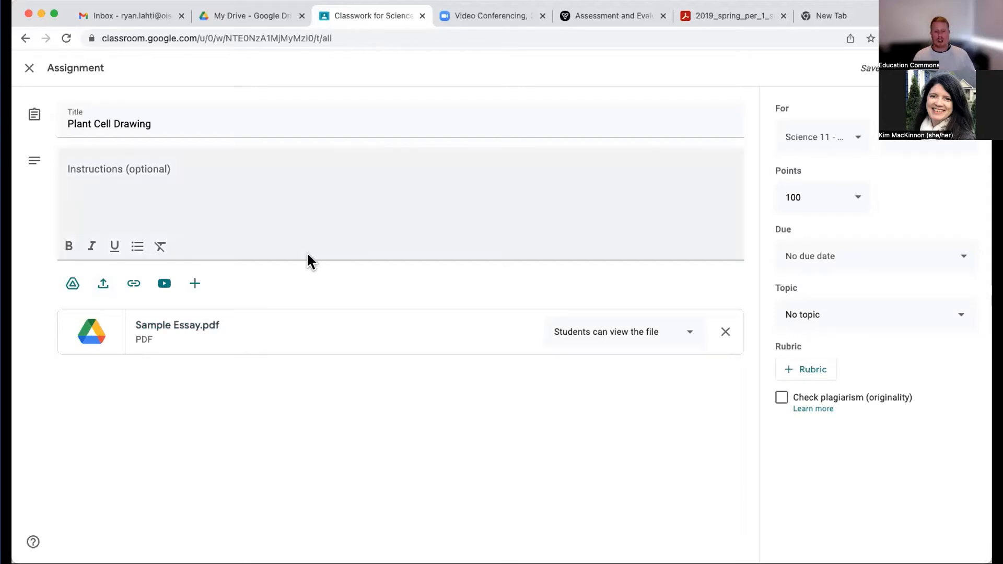
{"action": "left_click", "coordinate": [608, 337]}
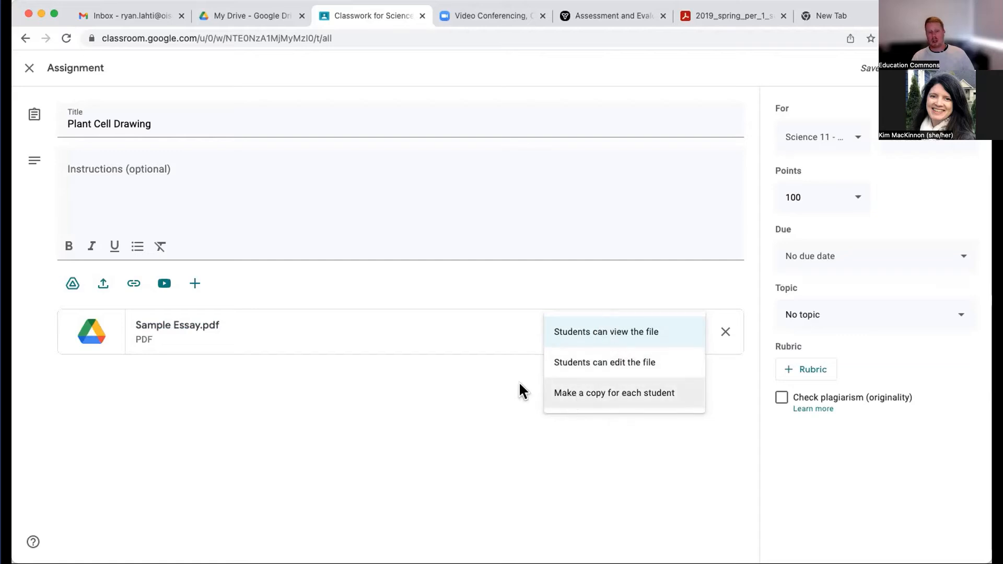
{"action": "left_click", "coordinate": [275, 370]}
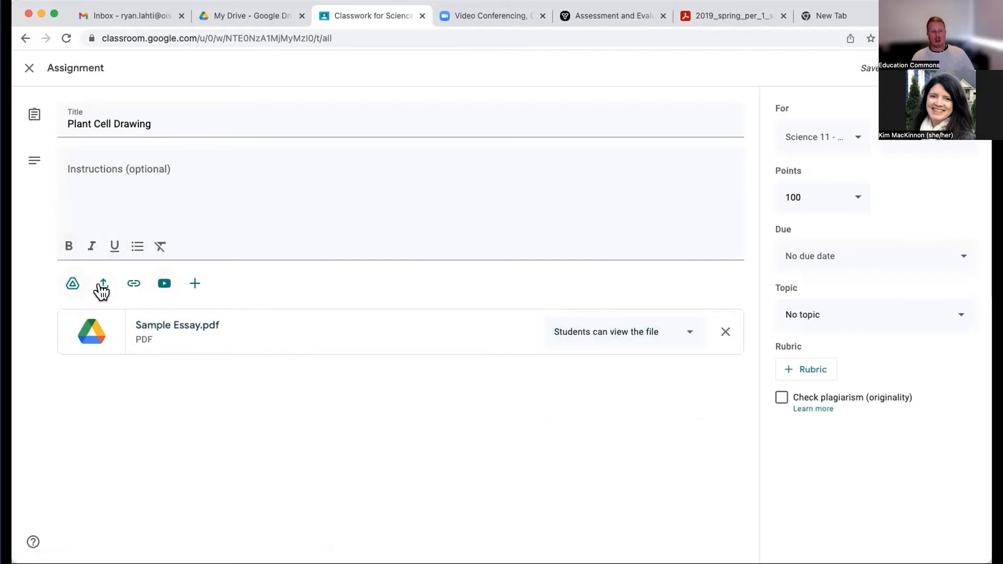
{"action": "left_click", "coordinate": [134, 286]}
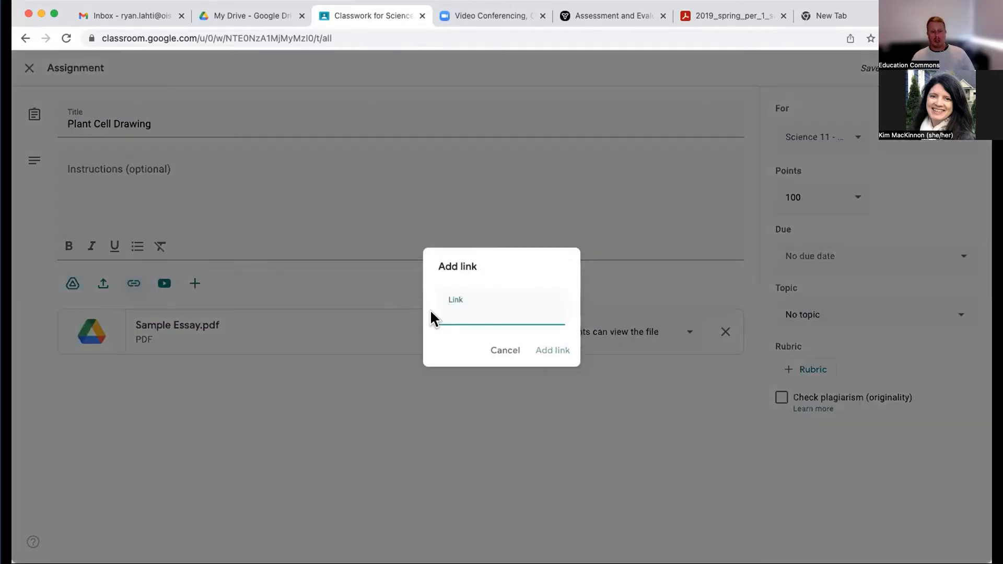
{"action": "type", "text": "www.c"}
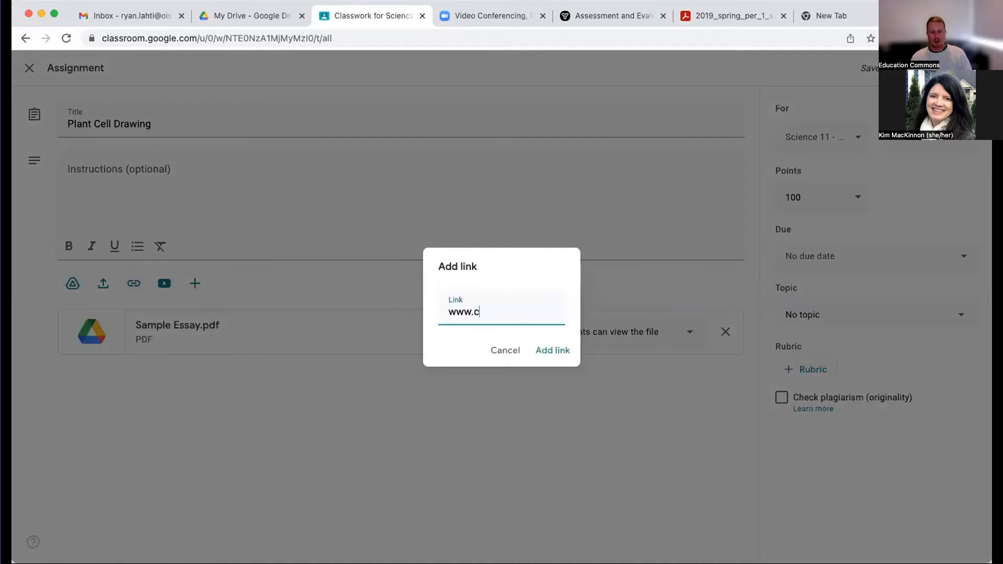
{"action": "type", "text": "bc.ca/cells"}
{"action": "left_click", "coordinate": [549, 350]}
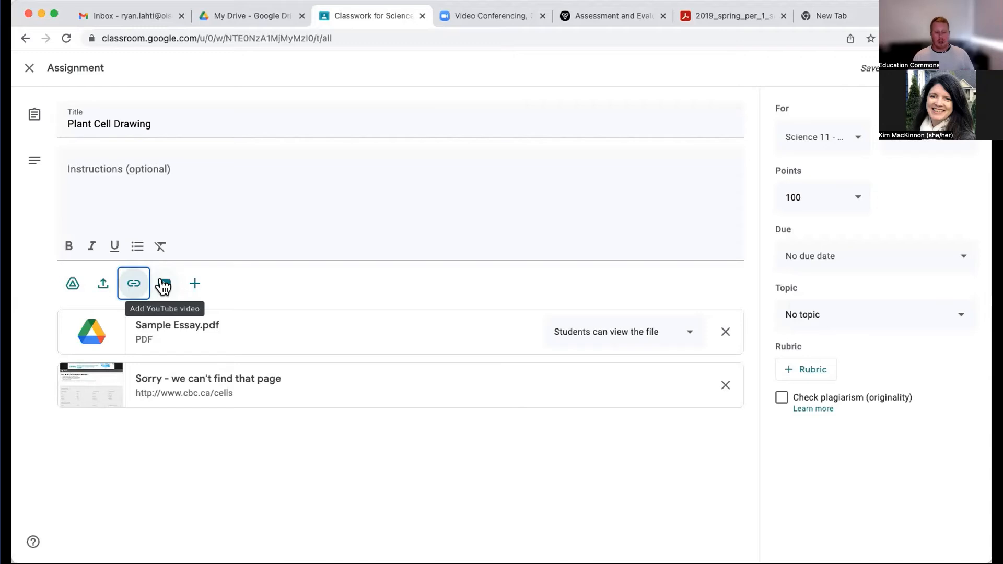
{"action": "left_click", "coordinate": [154, 176]}
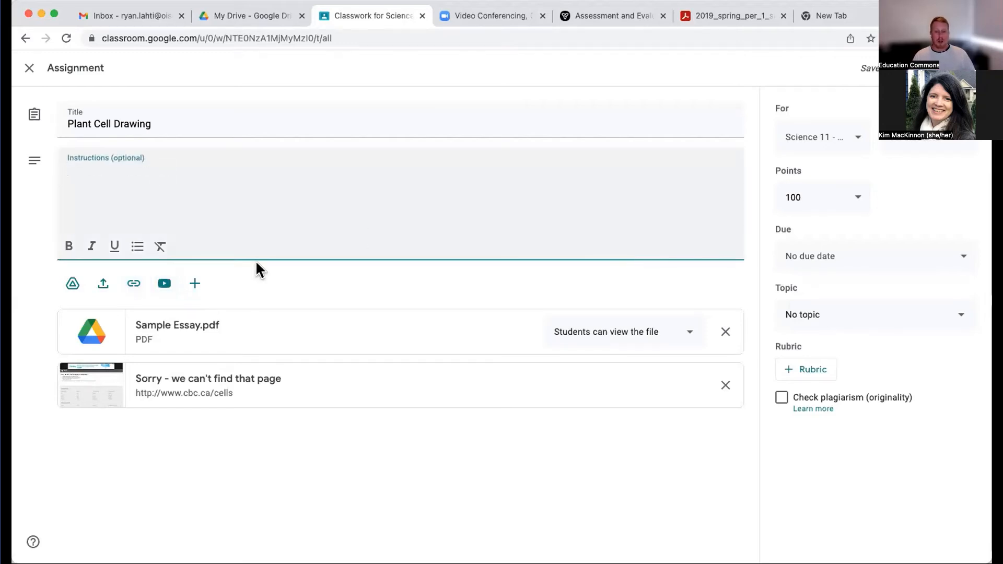
- Set the assignment's points to 10
{"action": "left_click", "coordinate": [849, 201]}
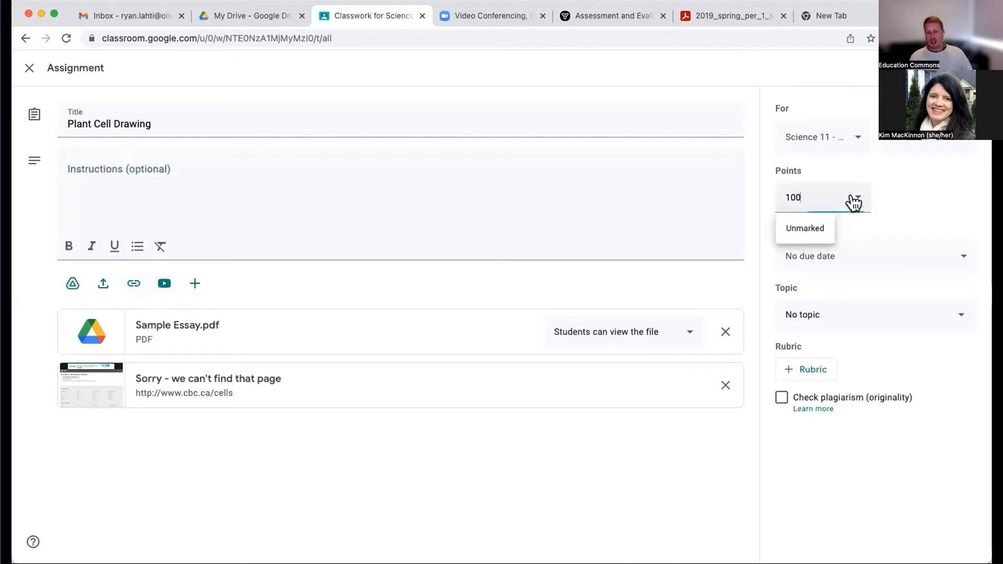
{"action": "double_click", "coordinate": [794, 197]}
{"action": "type", "text": "10"}
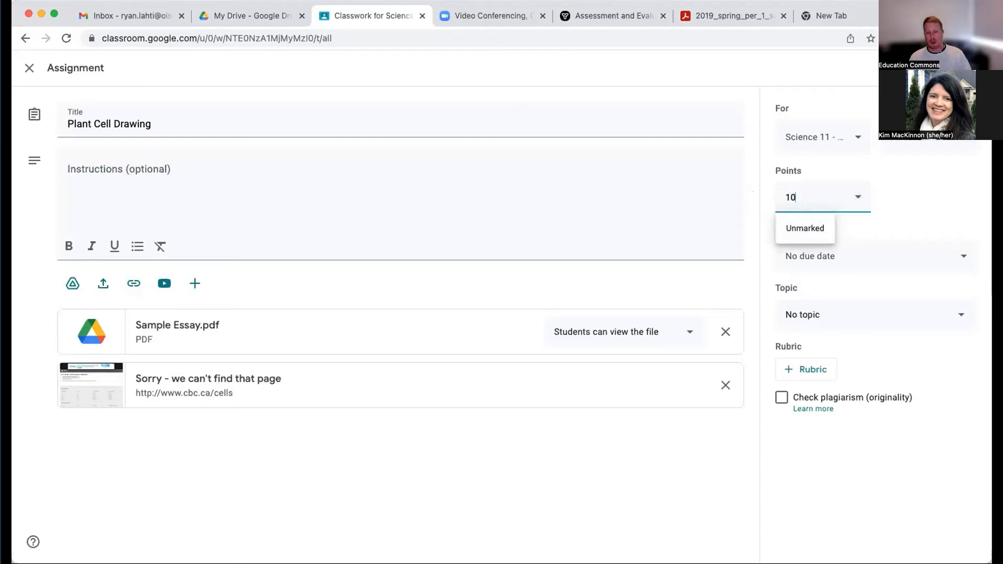
{"action": "left_click", "coordinate": [949, 191]}
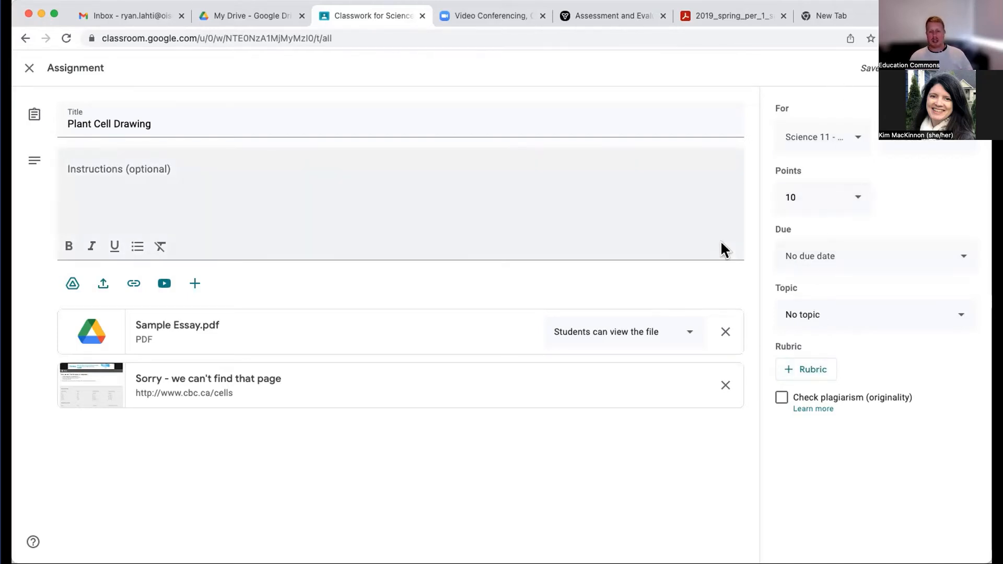
- Set the assignment's due date to 21 May 2022 and assign it to the Cellular Biology topic
{"action": "left_click", "coordinate": [832, 257]}
{"action": "left_click", "coordinate": [876, 307]}
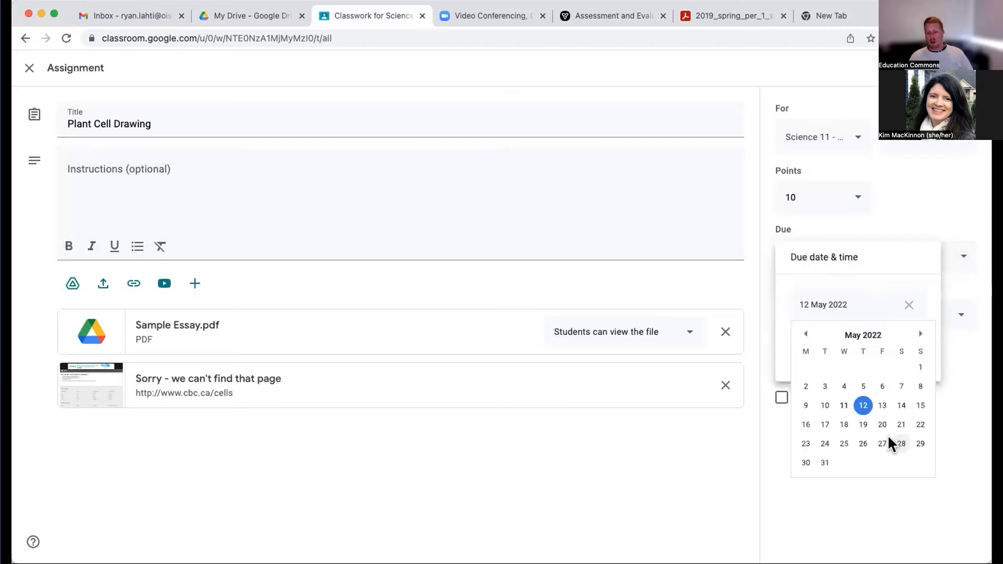
{"action": "left_click", "coordinate": [898, 424]}
{"action": "left_click", "coordinate": [830, 348]}
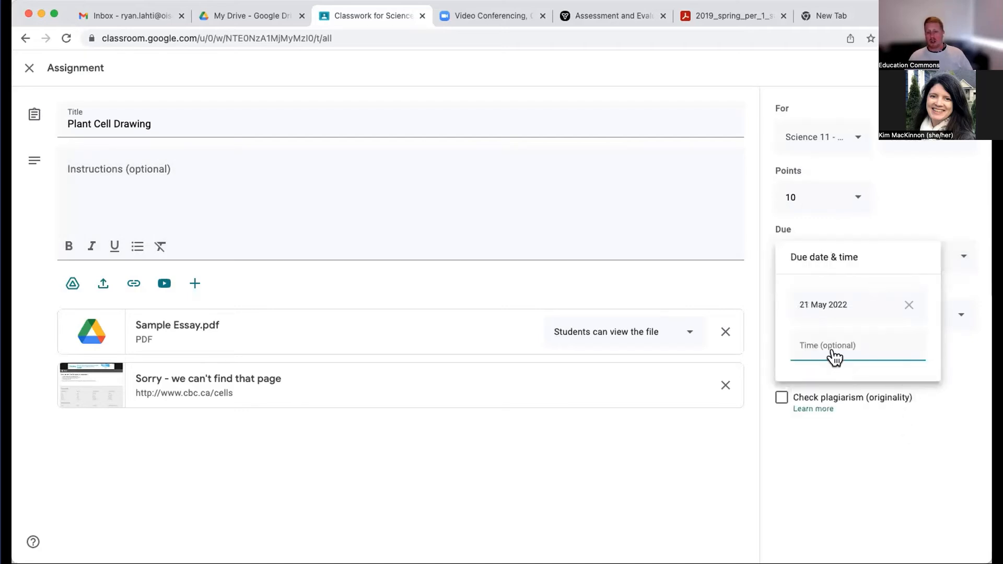
{"action": "left_click", "coordinate": [842, 430]}
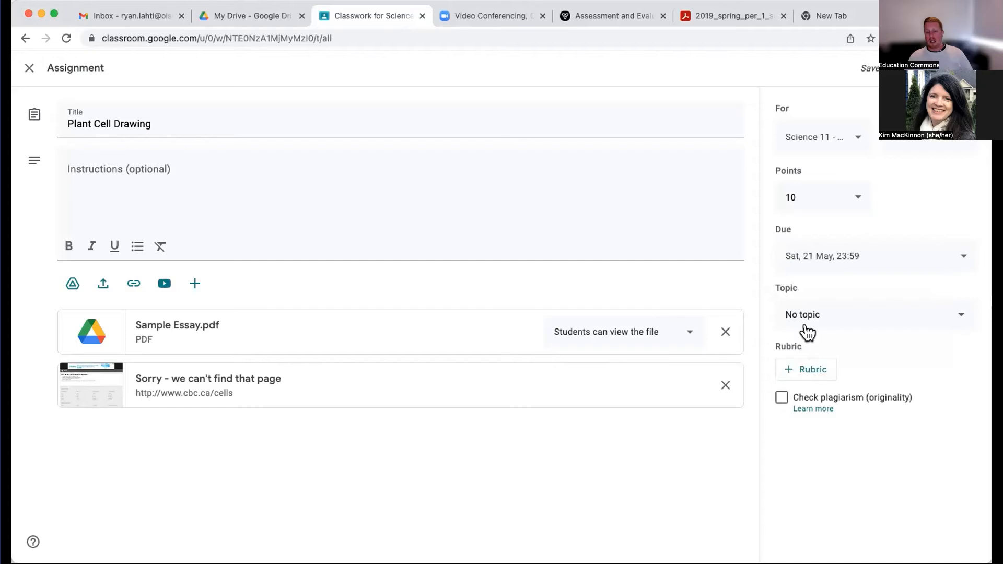
{"action": "left_click", "coordinate": [835, 314]}
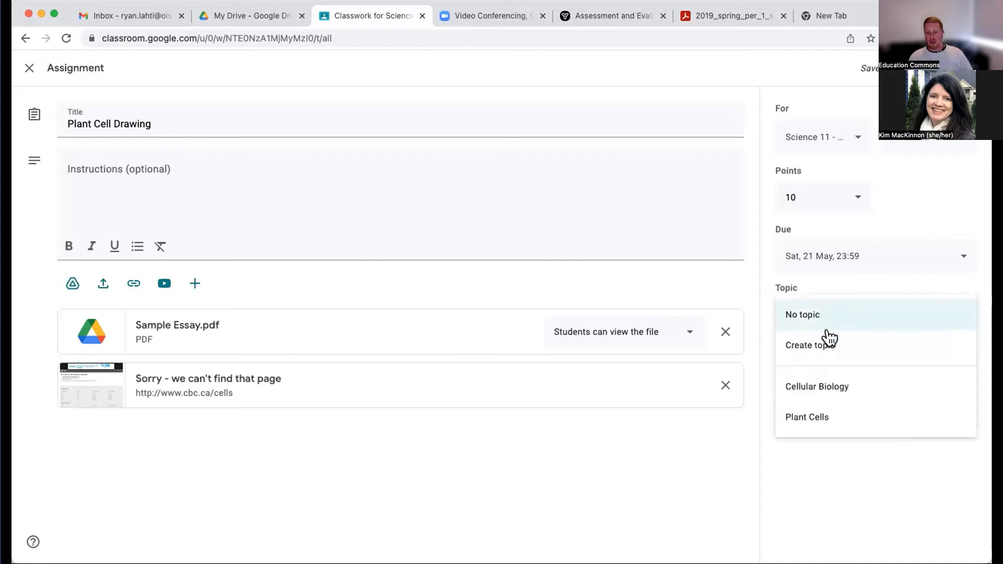
{"action": "left_click", "coordinate": [819, 388]}
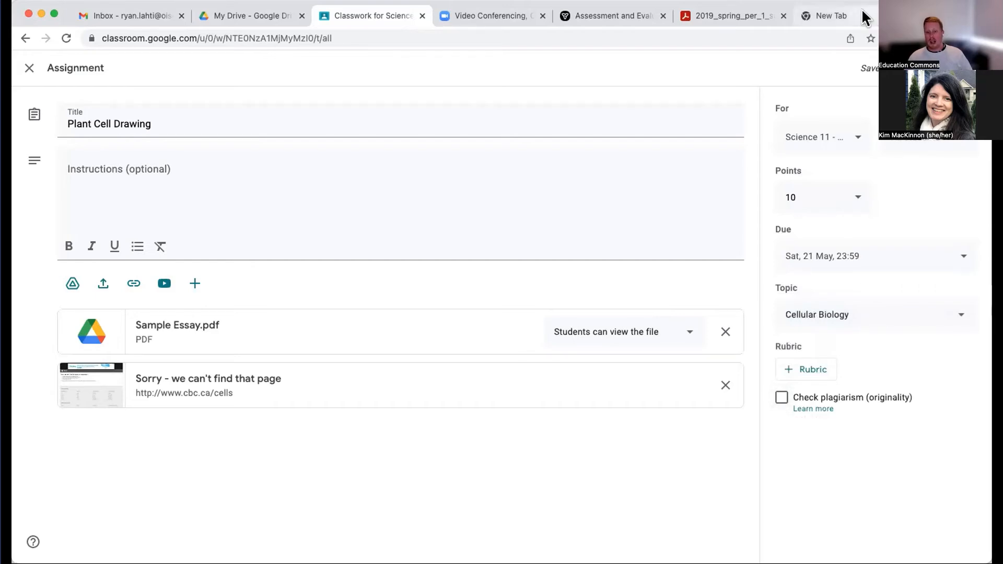
- Start creating a new rubric for the Plant Cell Drawing assignment
{"action": "left_click", "coordinate": [800, 375]}
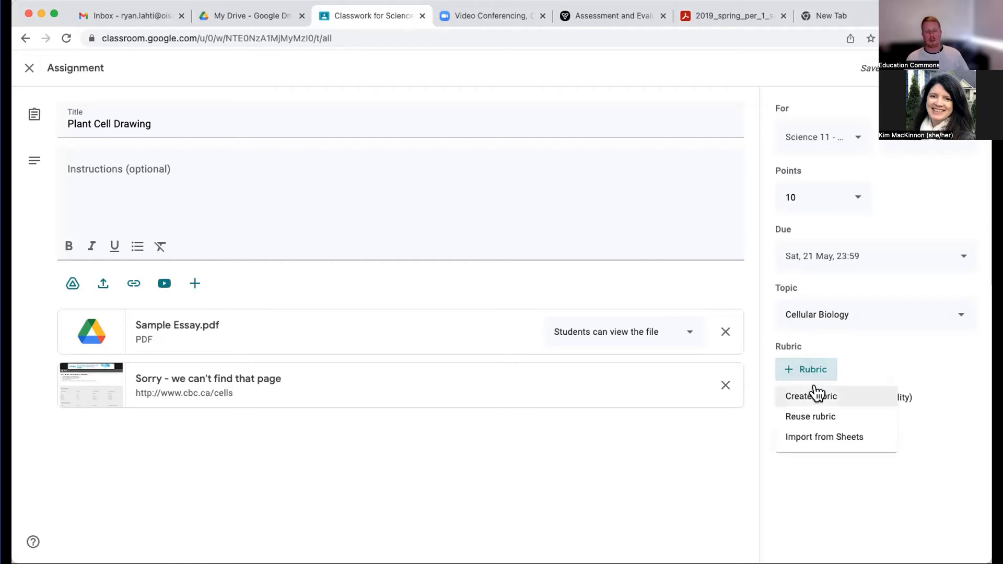
{"action": "left_click", "coordinate": [817, 395]}
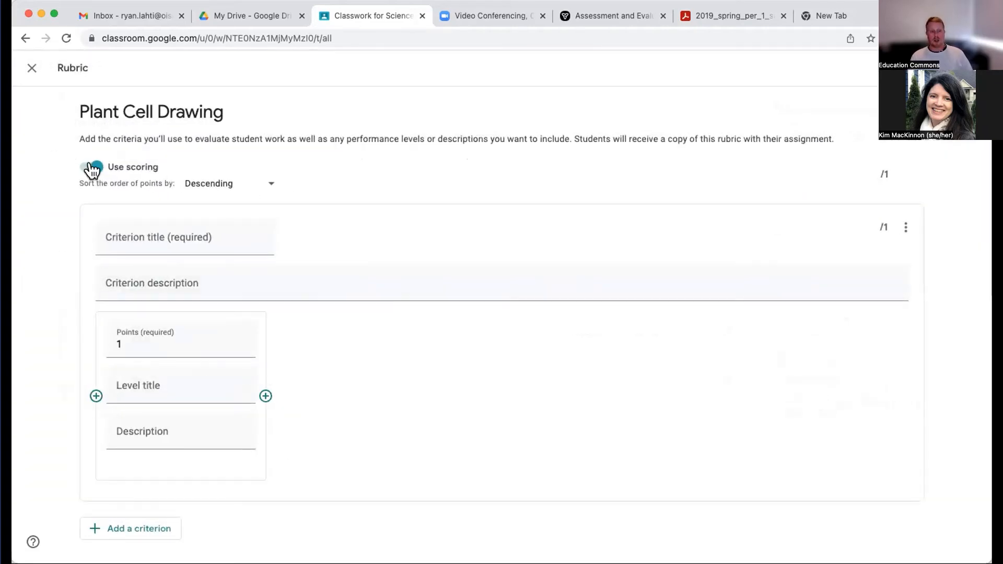
- Turn the rubric's scoring off and back on
{"action": "left_click", "coordinate": [93, 169]}
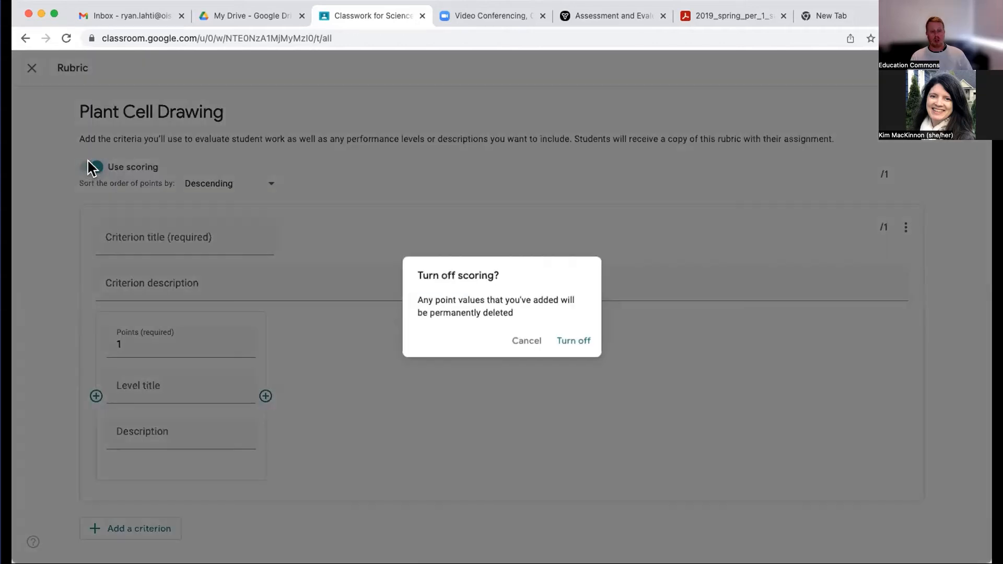
{"action": "left_click", "coordinate": [571, 341]}
{"action": "left_click", "coordinate": [88, 167]}
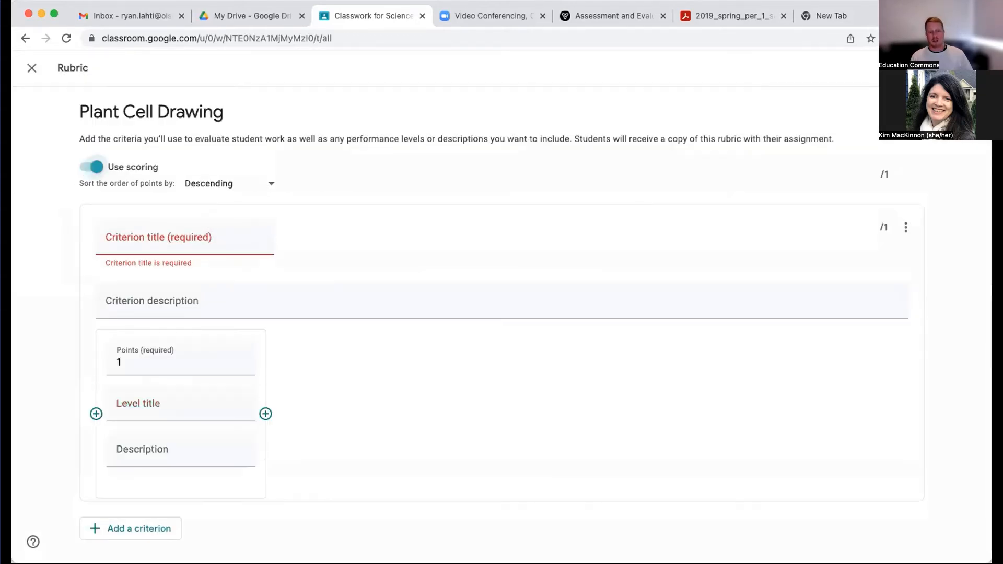
{"action": "left_click", "coordinate": [207, 195]}
{"action": "left_click", "coordinate": [108, 226]}
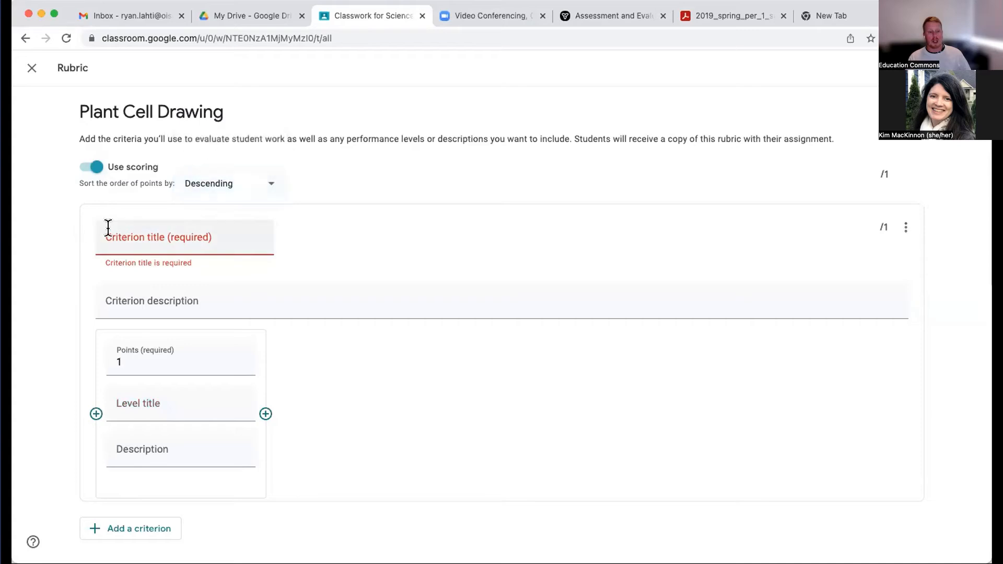
- Title the first rubric criterion Reading Comp and enter "...students ..." as its description
{"action": "left_click", "coordinate": [132, 236]}
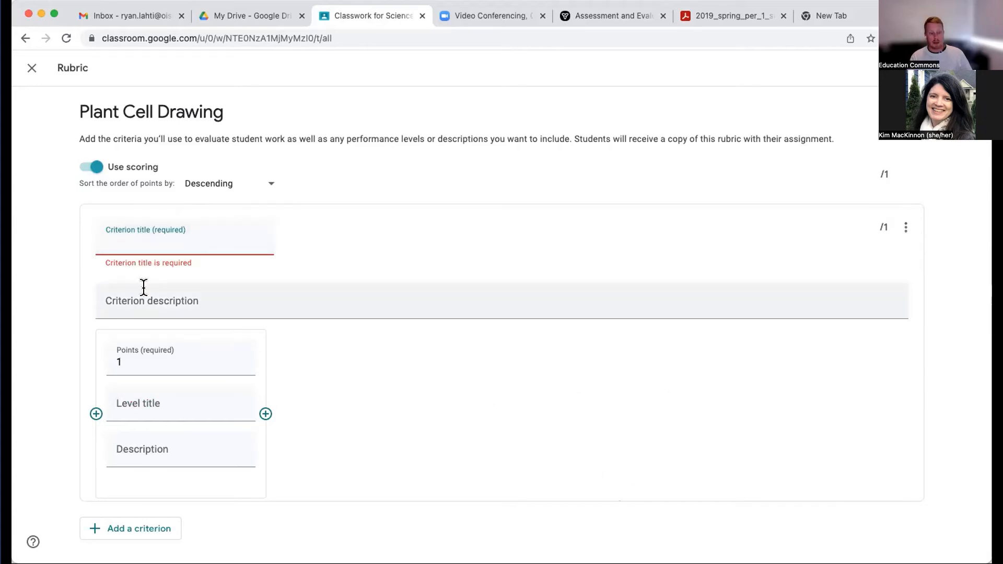
{"action": "type", "text": "Reading Comp"}
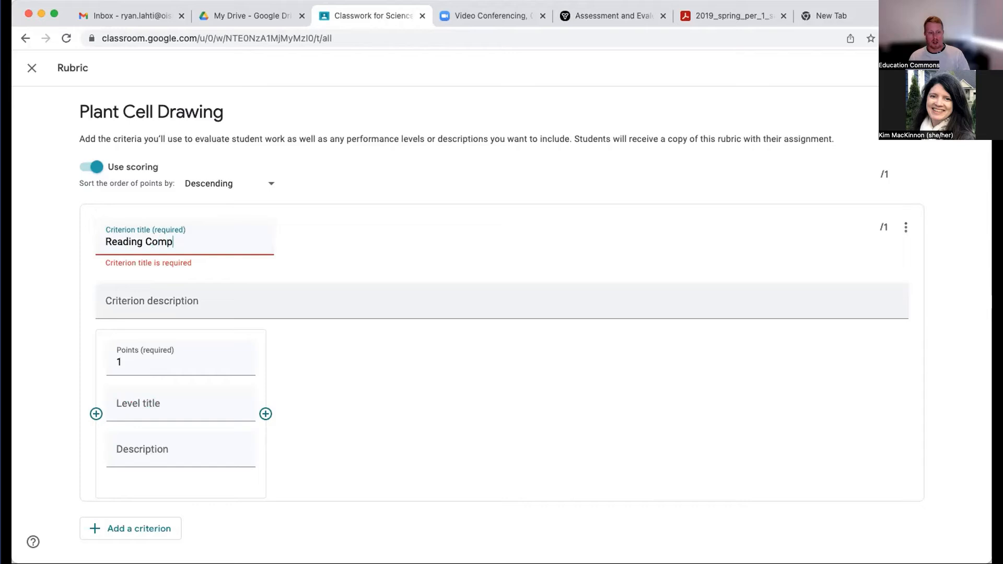
{"action": "left_click", "coordinate": [143, 300]}
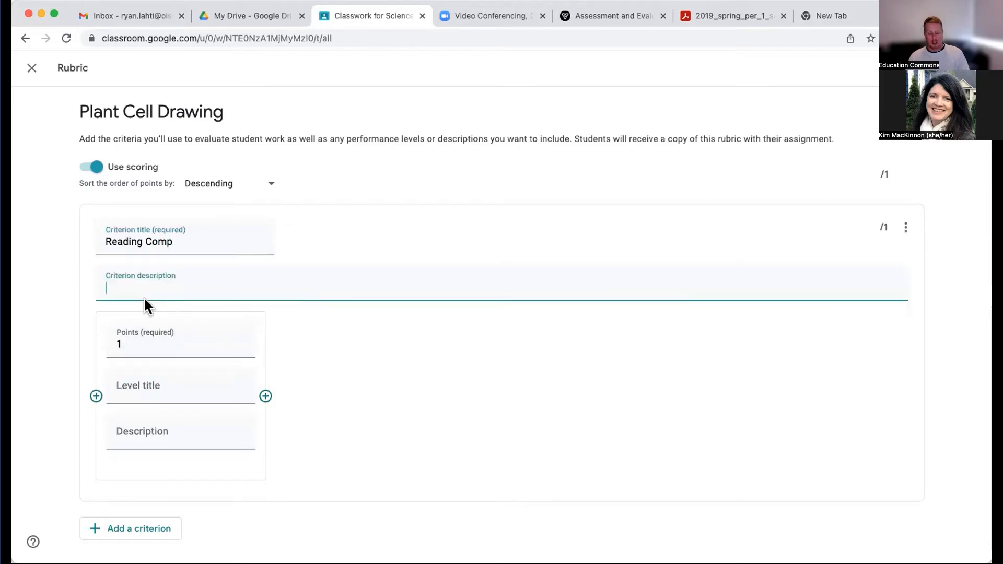
{"action": "type", "text": "...students"}
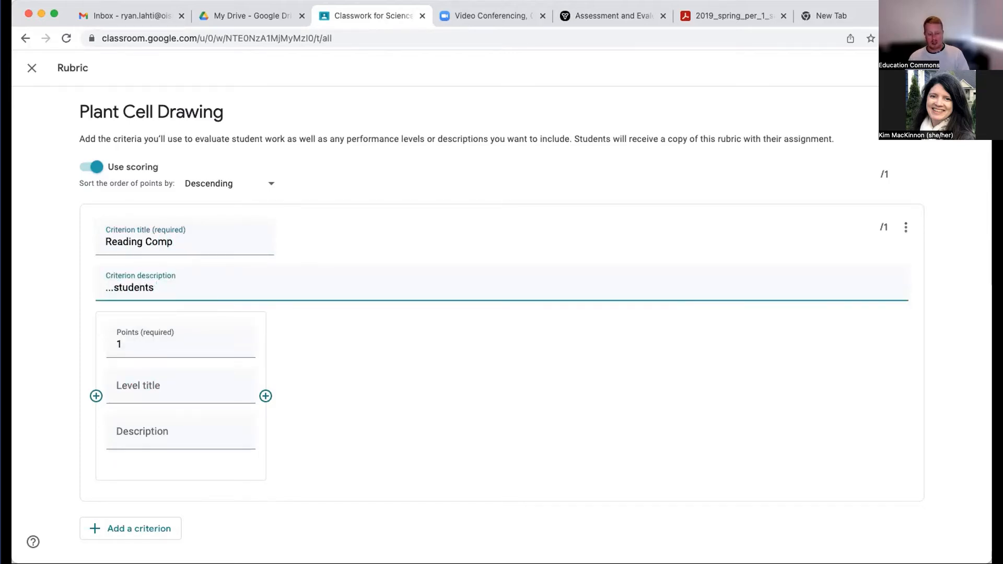
{"action": "type", "text": " underst"}
{"action": "key", "text": "BackSpace"}
{"action": "key", "text": "BackSpace"}
{"action": "key", "text": "BackSpace"}
{"action": "key", "text": "BackSpace"}
{"action": "key", "text": "BackSpace"}
{"action": "key", "text": "BackSpace"}
{"action": "key", "text": "BackSpace"}
{"action": "type", "text": "..."}
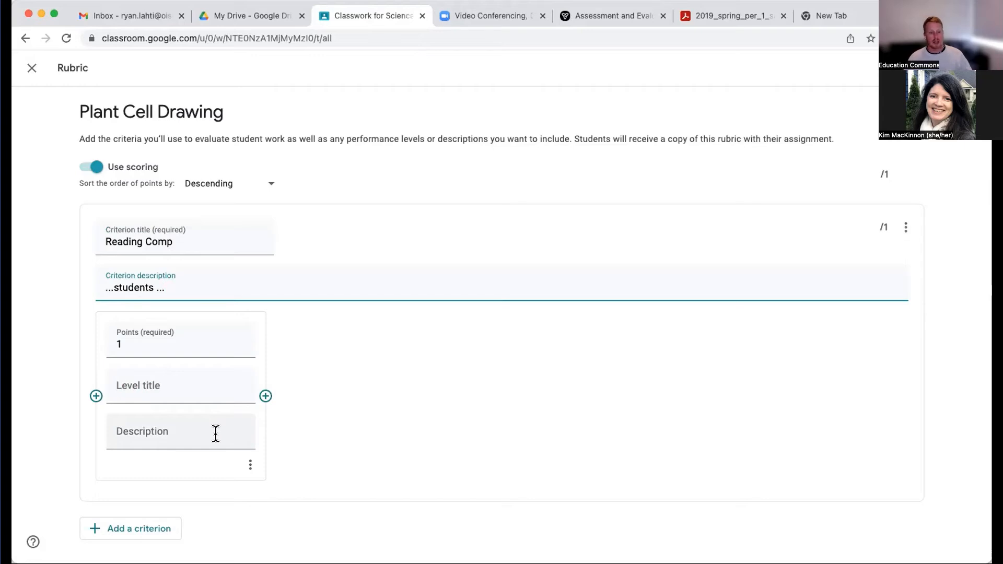
- Add a second criterion to the rubric and three more levels to the Reading Comp criterion
{"action": "left_click", "coordinate": [134, 530]}
{"action": "scroll", "coordinate": [202, 380], "scroll_direction": "up", "scroll_amount": 5}
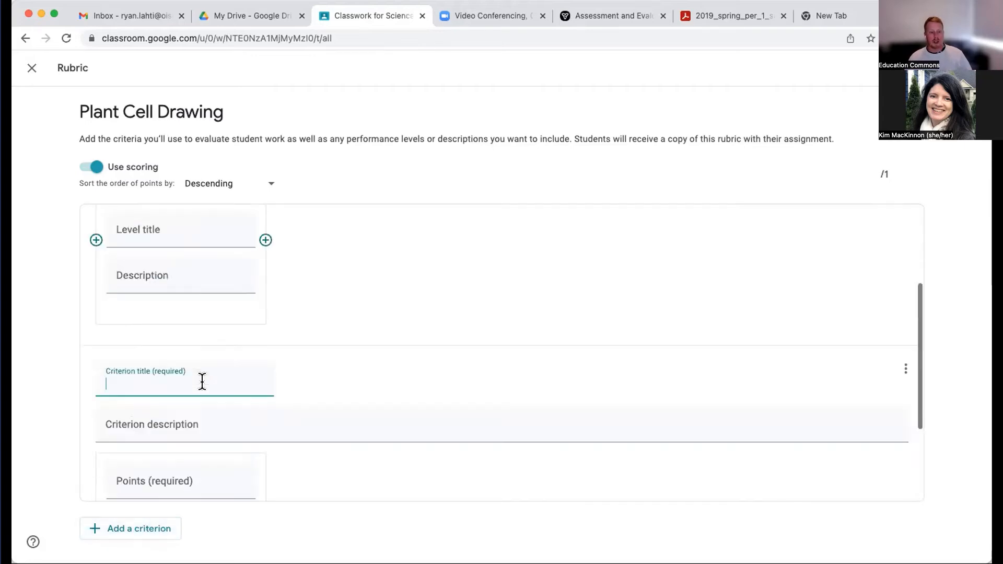
{"action": "left_click", "coordinate": [265, 350]}
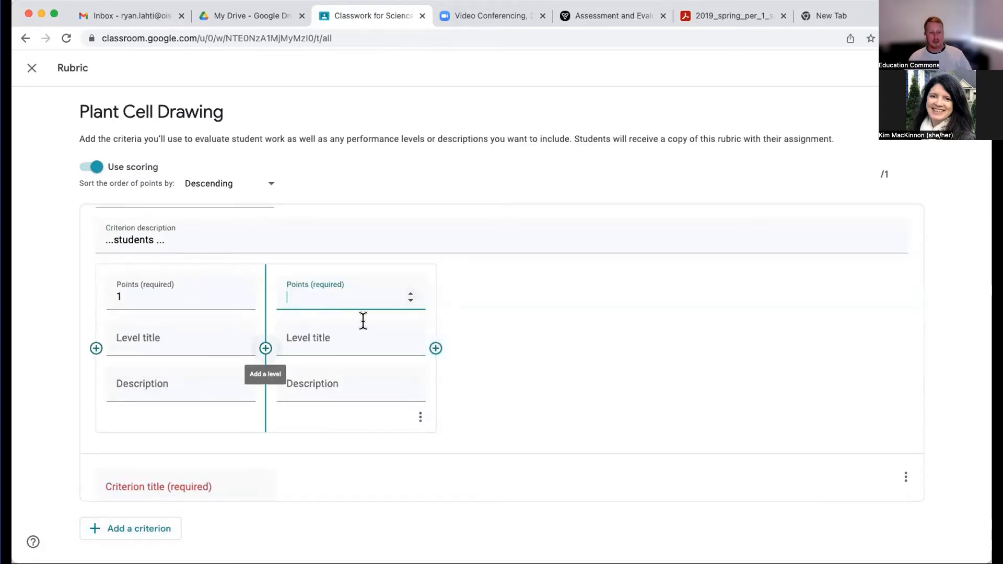
{"action": "left_click", "coordinate": [437, 355]}
{"action": "left_click", "coordinate": [606, 356]}
- Set the points of the three added Reading Comp levels to 2, 3 and 4
{"action": "left_click", "coordinate": [362, 292]}
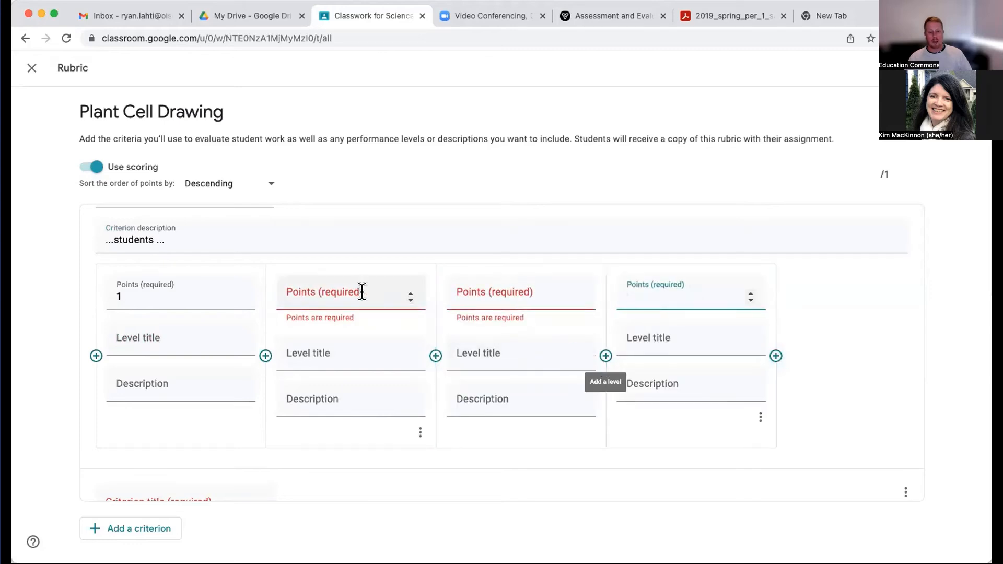
{"action": "type", "text": "2"}
{"action": "left_click", "coordinate": [459, 293]}
{"action": "type", "text": "3"}
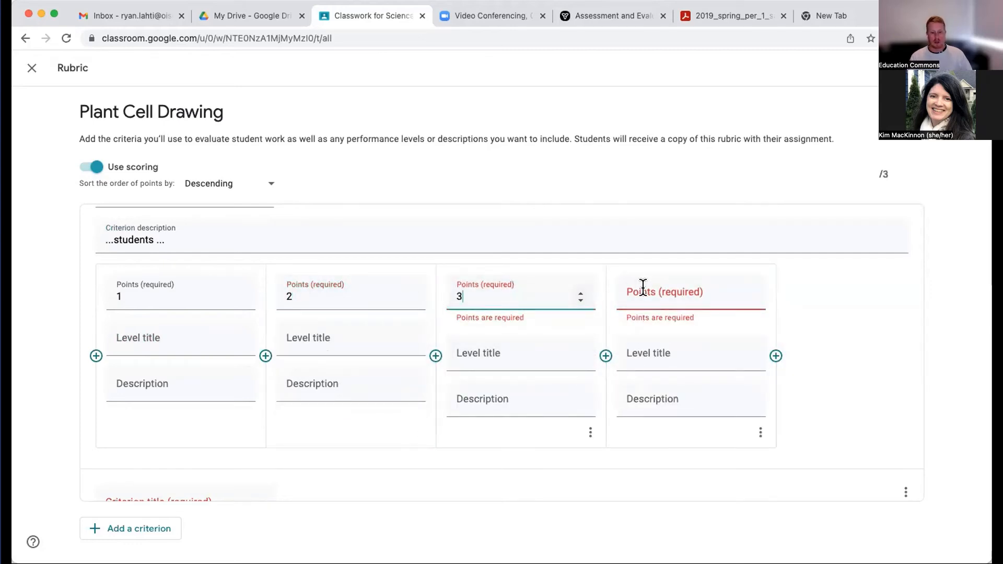
{"action": "left_click", "coordinate": [647, 295]}
{"action": "type", "text": "4"}
- Title the 1-point and 2-point levels of the Reading Comp criterion Level 1 and Level 2
{"action": "left_click", "coordinate": [204, 343]}
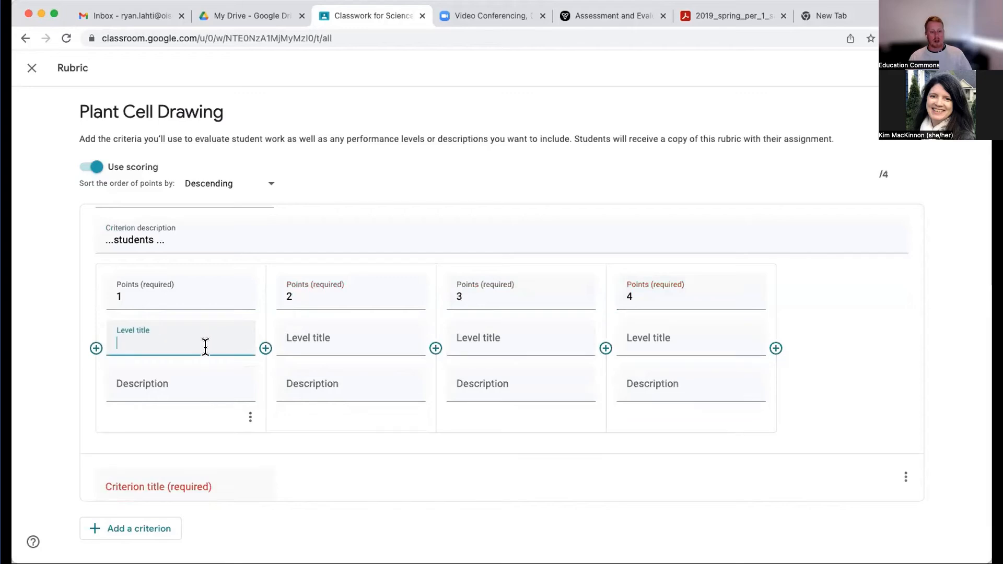
{"action": "type", "text": "Lev"}
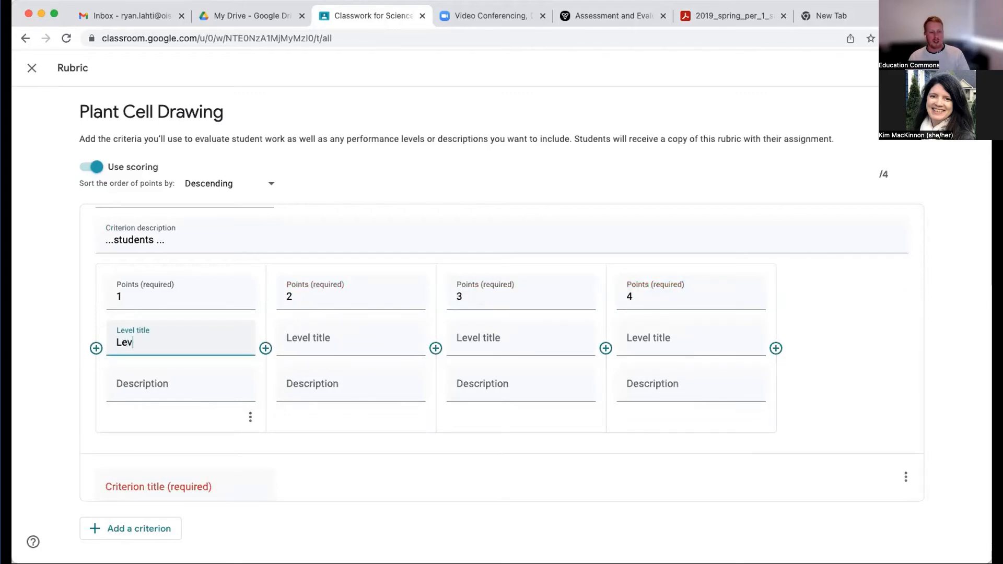
{"action": "type", "text": "el 1"}
{"action": "key", "text": "Tab"}
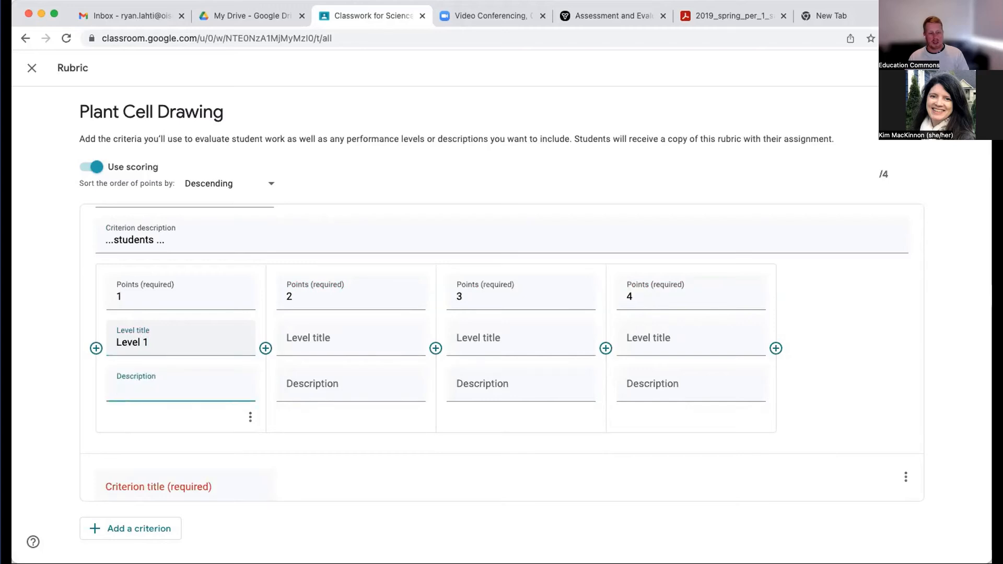
{"action": "left_click", "coordinate": [348, 340]}
{"action": "type", "text": "Level 2"}
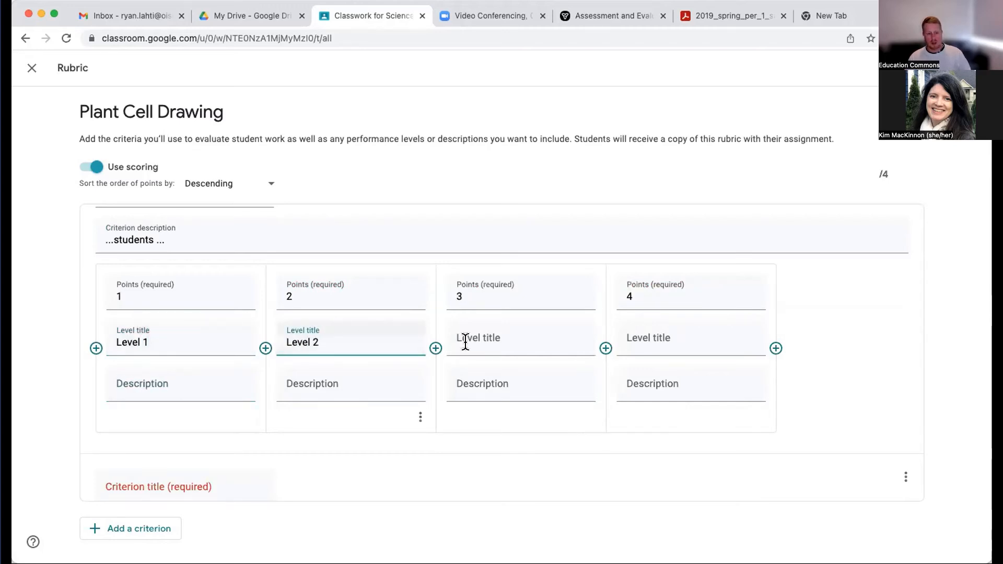
- Title the 3-point and 4-point levels of the Reading Comp criterion Level 3 and Level 4
{"action": "left_click", "coordinate": [519, 337]}
{"action": "type", "text": "Level 3"}
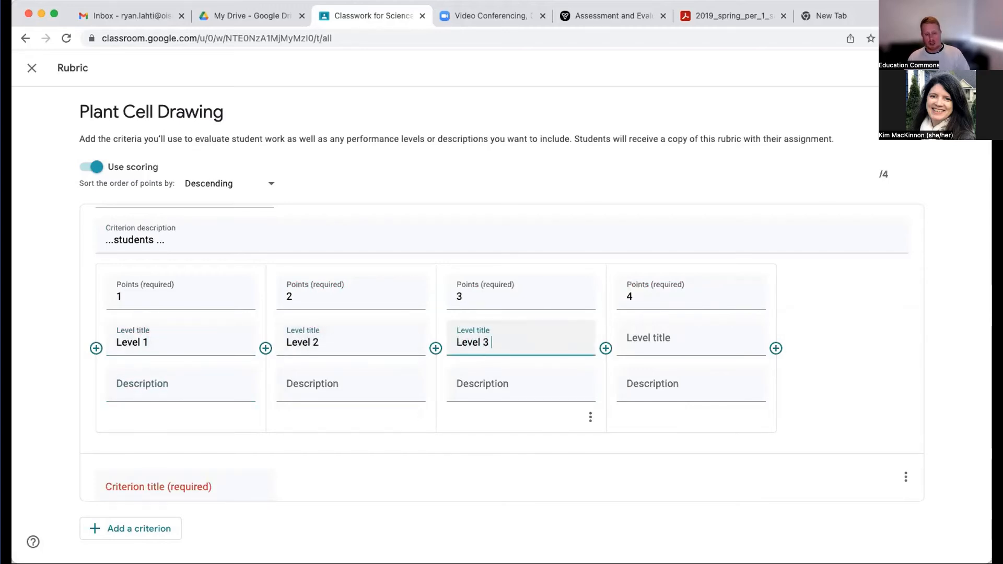
{"action": "left_click", "coordinate": [691, 331]}
{"action": "type", "text": "Level4"}
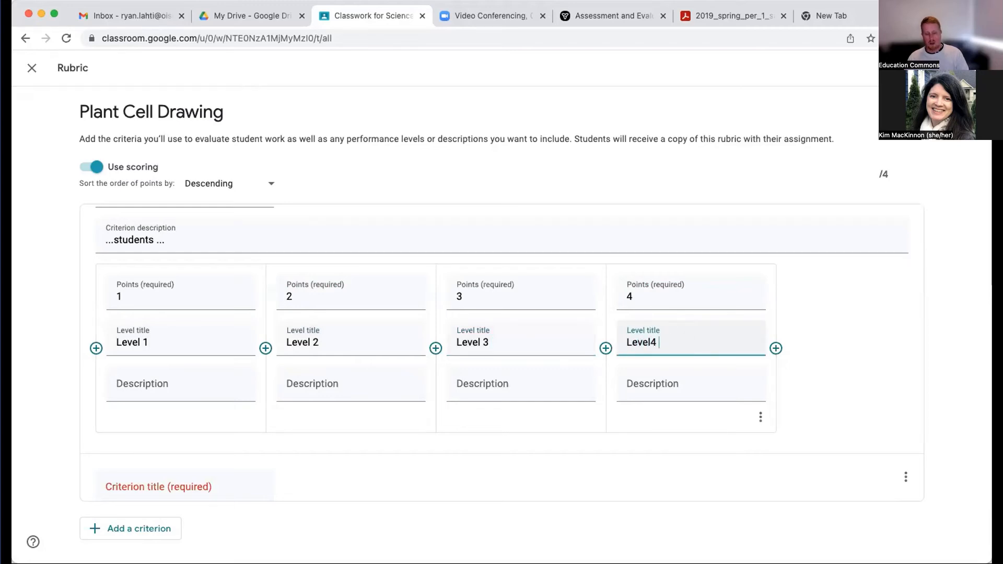
{"action": "key", "text": "BackSpace"}
{"action": "type", "text": "4"}
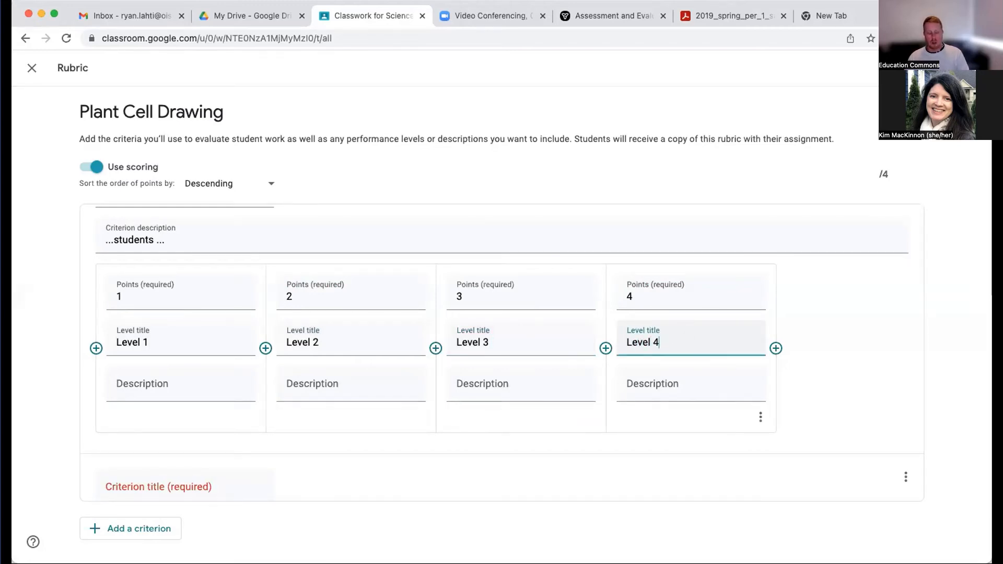
{"action": "left_click", "coordinate": [135, 385]}
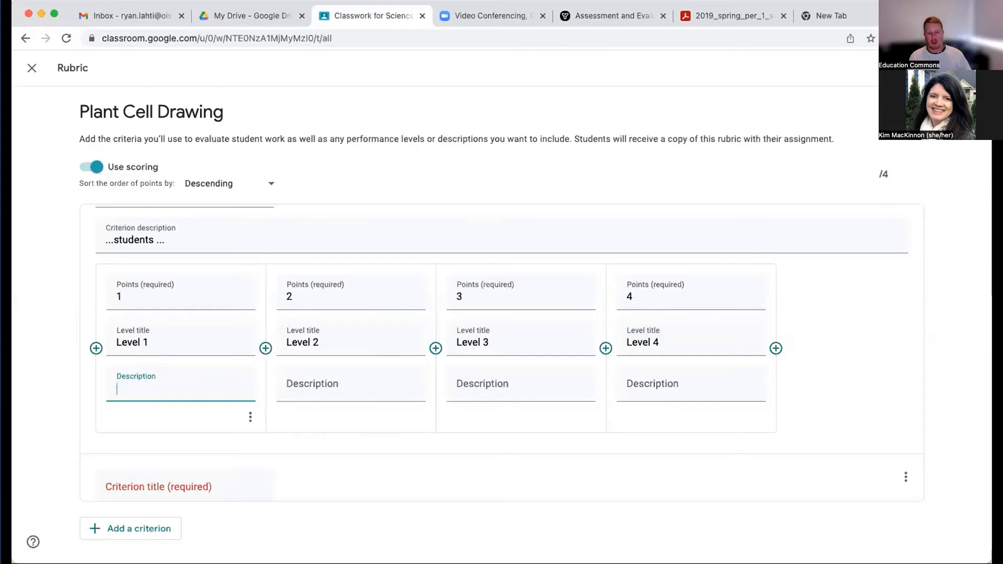
{"action": "left_click", "coordinate": [663, 384]}
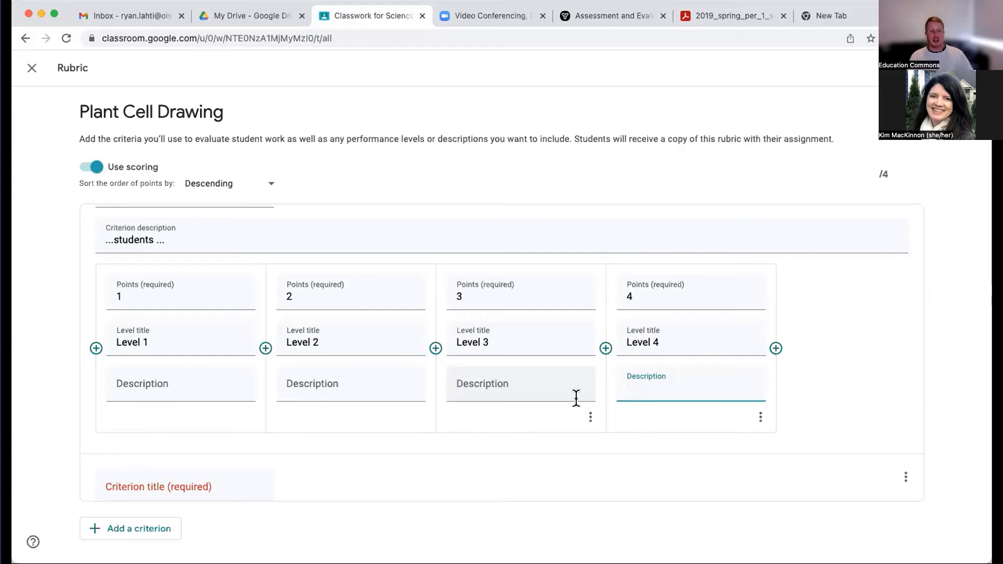
{"action": "scroll", "coordinate": [420, 444], "scroll_direction": "down", "scroll_amount": 3}
{"action": "scroll", "coordinate": [420, 443], "scroll_direction": "up", "scroll_amount": 4}
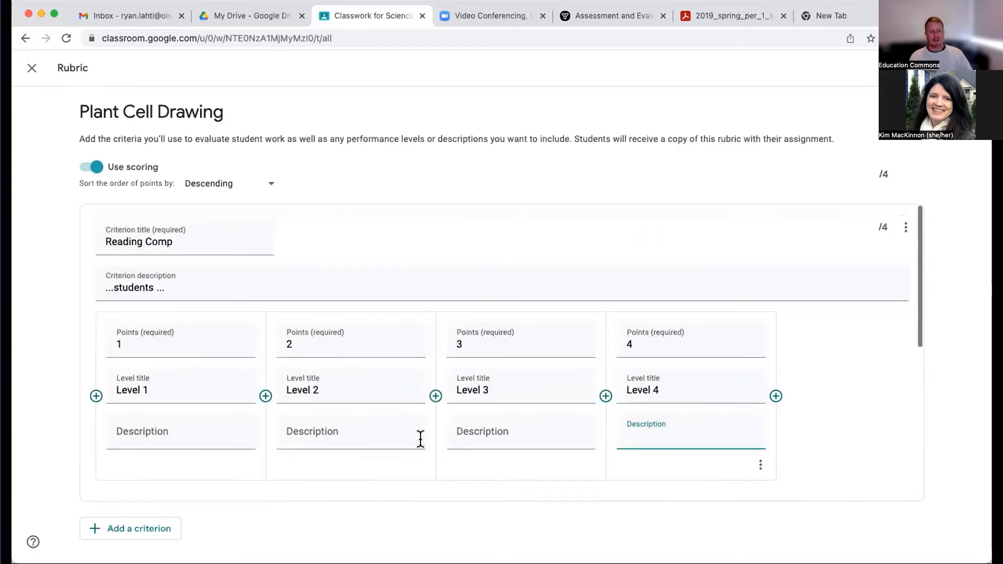
{"action": "scroll", "coordinate": [173, 366], "scroll_direction": "down", "scroll_amount": 5}
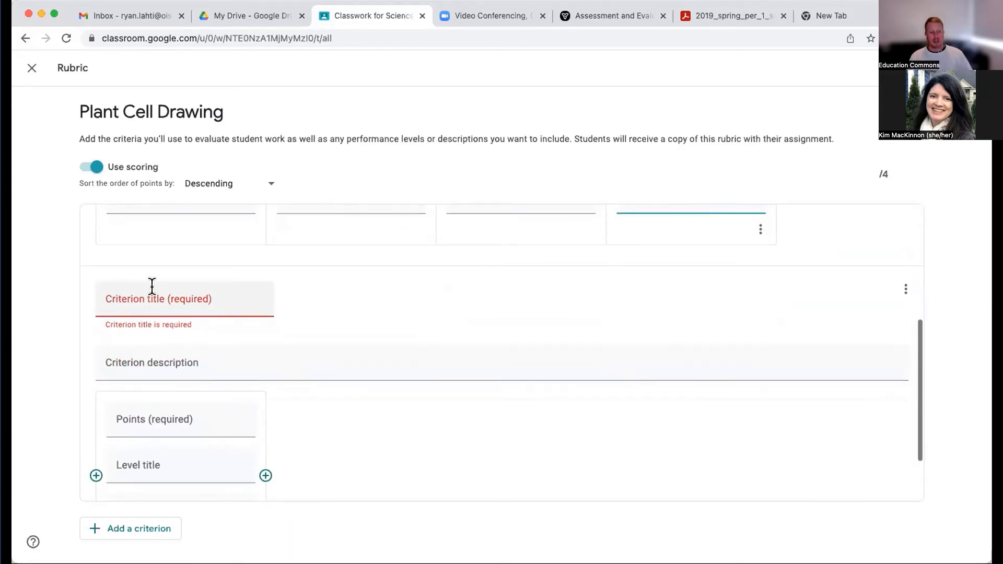
{"action": "scroll", "coordinate": [157, 282], "scroll_direction": "up", "scroll_amount": 6}
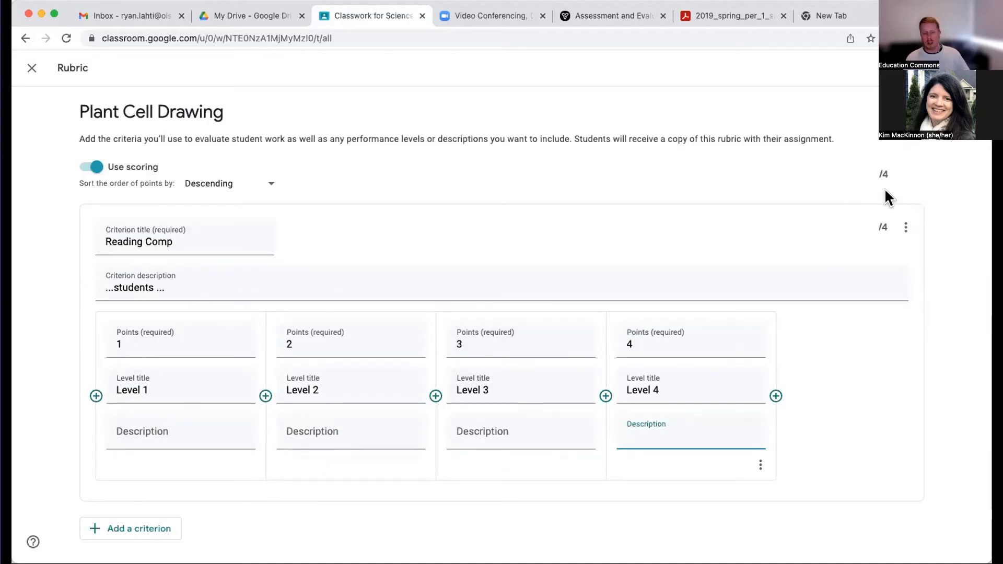
- Add three more levels to the rubric's untitled second criterion
{"action": "scroll", "coordinate": [731, 324], "scroll_direction": "down", "scroll_amount": 1}
{"action": "scroll", "coordinate": [731, 325], "scroll_direction": "down", "scroll_amount": 5}
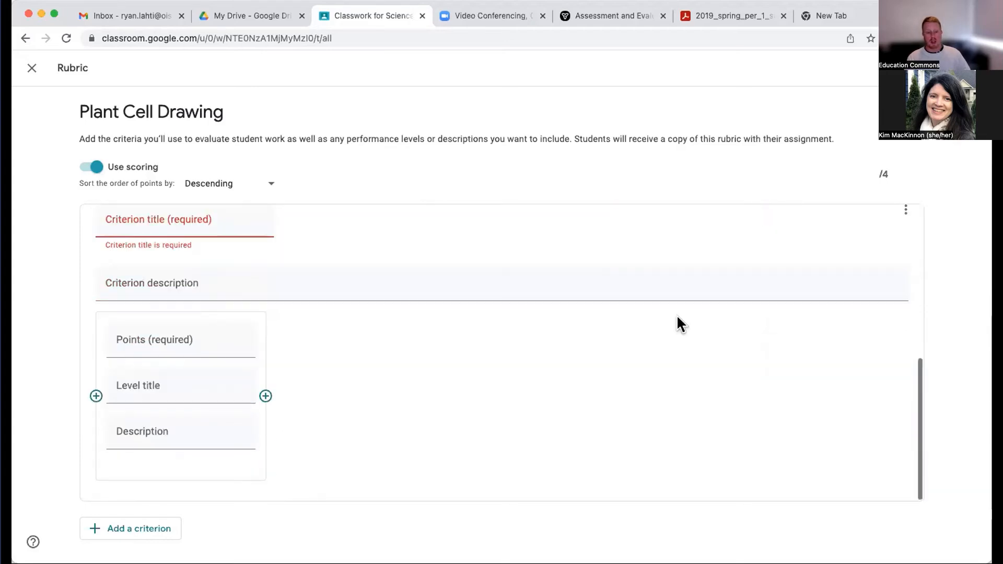
{"action": "left_click", "coordinate": [266, 398]}
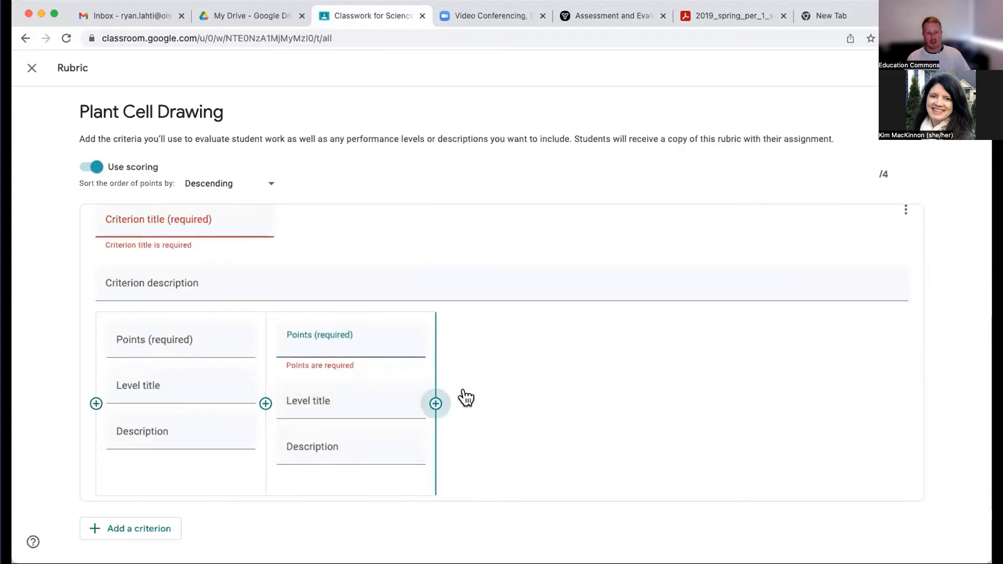
{"action": "left_click", "coordinate": [436, 403]}
{"action": "left_click", "coordinate": [605, 403]}
- Set the points of the second criterion's four levels to 2, 4, 6 and 8
{"action": "left_click", "coordinate": [215, 342]}
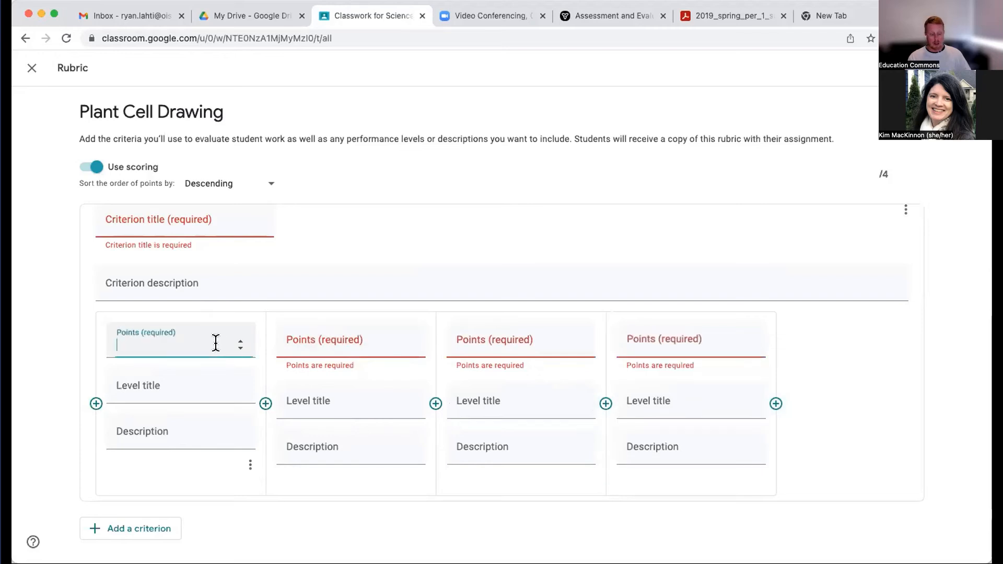
{"action": "type", "text": "2"}
{"action": "left_click", "coordinate": [294, 343]}
{"action": "type", "text": "4"}
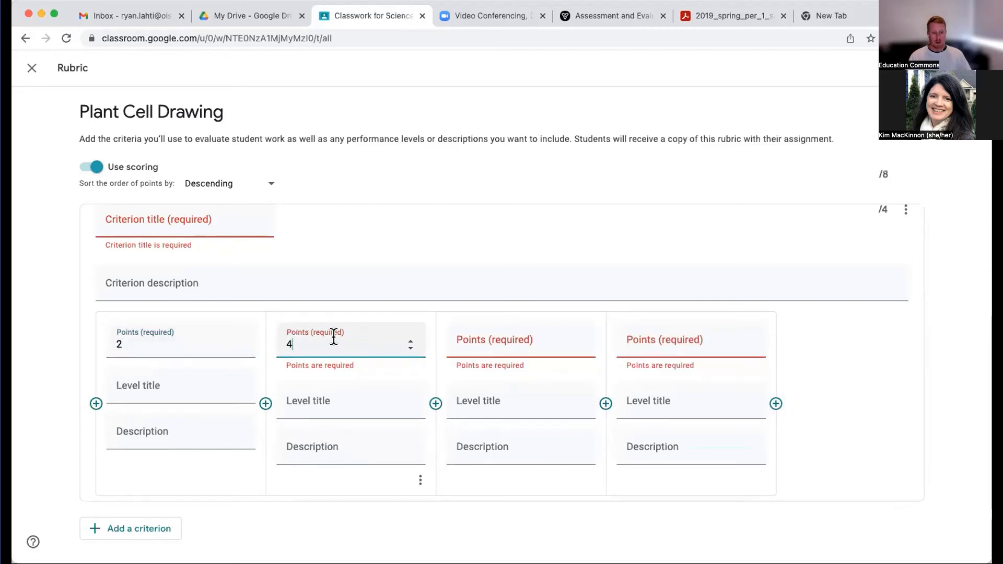
{"action": "left_click", "coordinate": [459, 344]}
{"action": "type", "text": "6"}
{"action": "left_click", "coordinate": [643, 340]}
{"action": "type", "text": "8"}
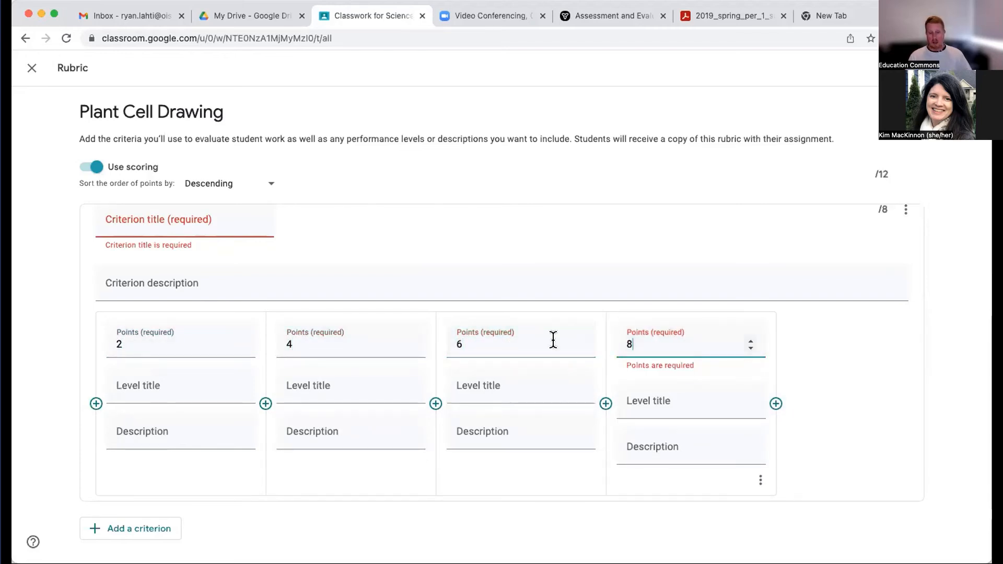
{"action": "left_click", "coordinate": [23, 327]}
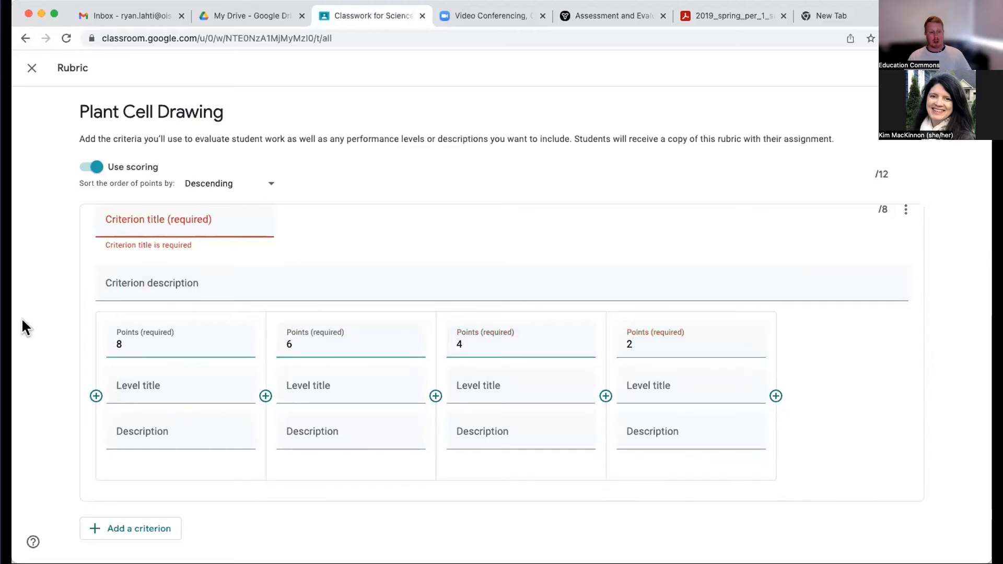
- Title the second rubric criterion Grammar
{"action": "left_click", "coordinate": [118, 219]}
{"action": "type", "text": "Grammar"}
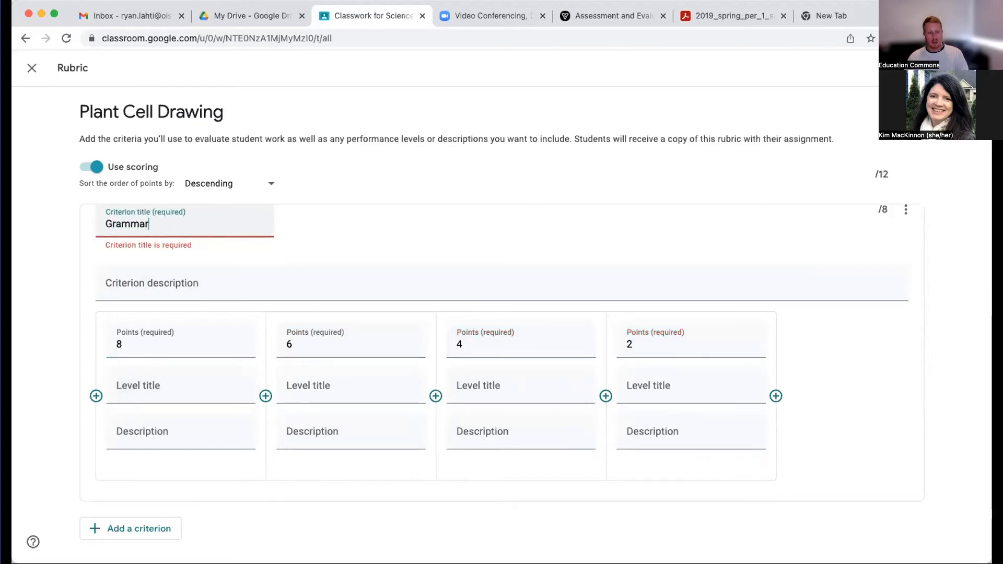
{"action": "left_click", "coordinate": [61, 294]}
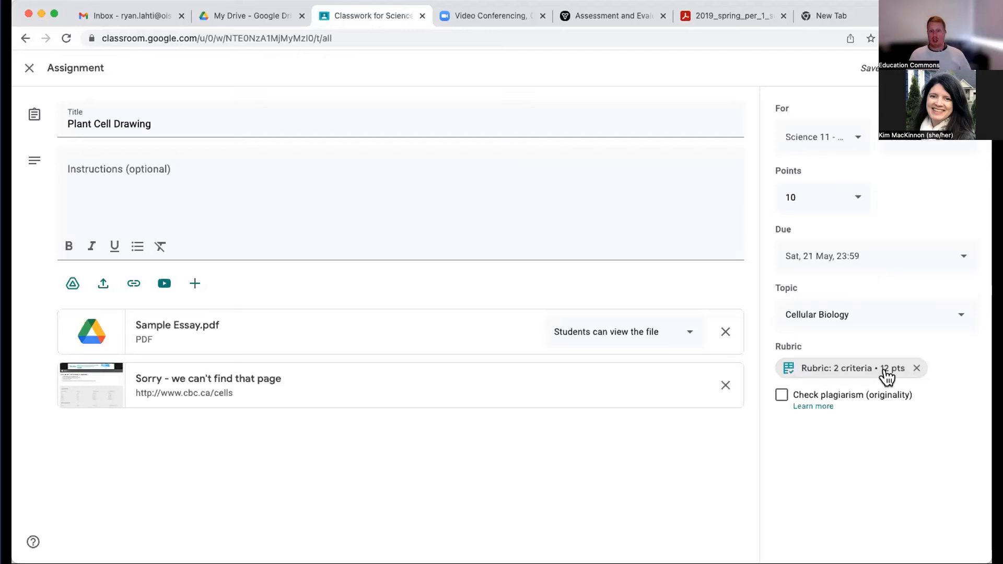
- Remove the rubric from the Plant Cell Drawing assignment and show the options for adding a rubric
{"action": "left_click", "coordinate": [917, 369]}
{"action": "left_click", "coordinate": [577, 347]}
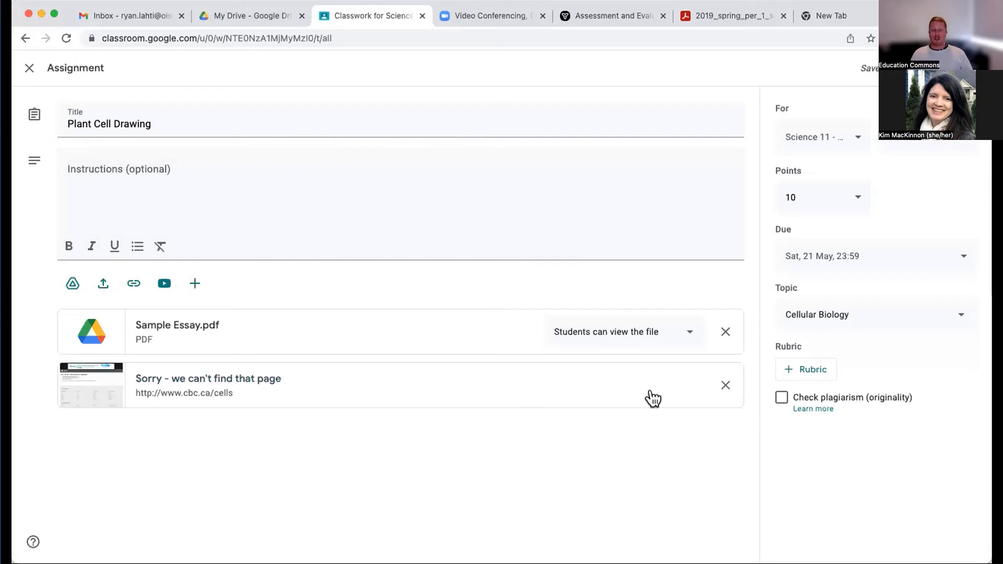
{"action": "left_click", "coordinate": [803, 376]}
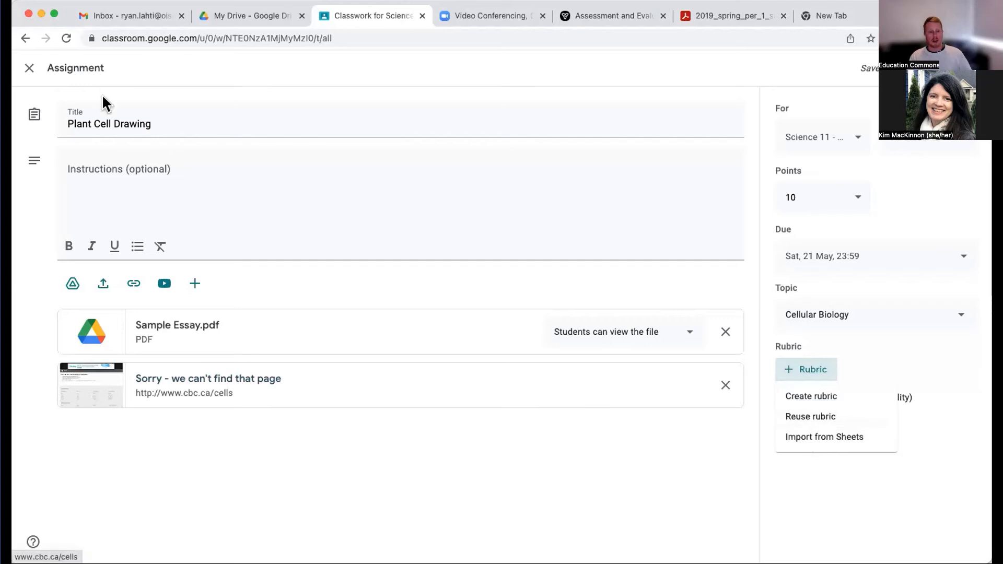
- Go through Gmail to Google Sheets and open the Writing Rubric 1 spreadsheet
{"action": "left_click", "coordinate": [108, 17]}
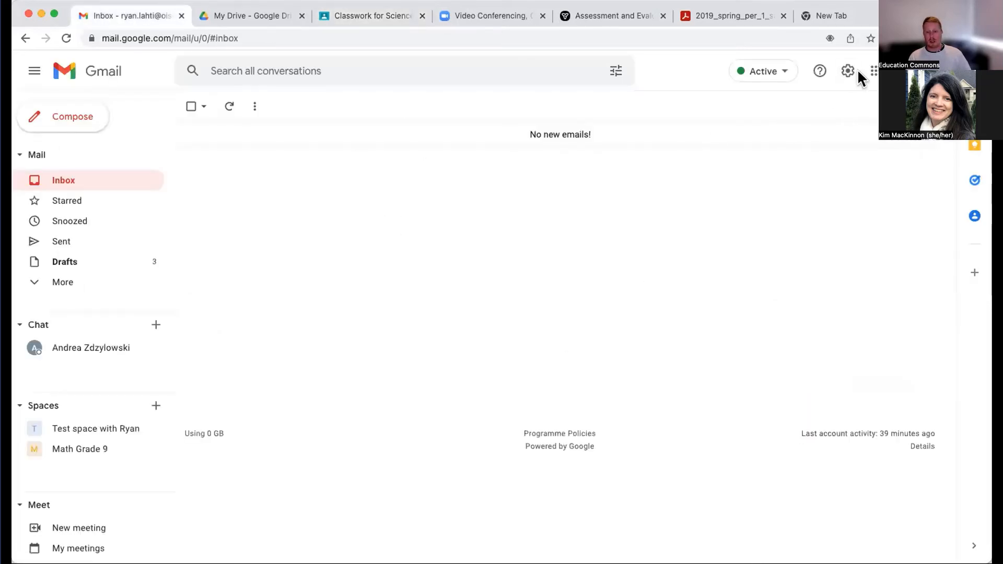
{"action": "left_click", "coordinate": [872, 72]}
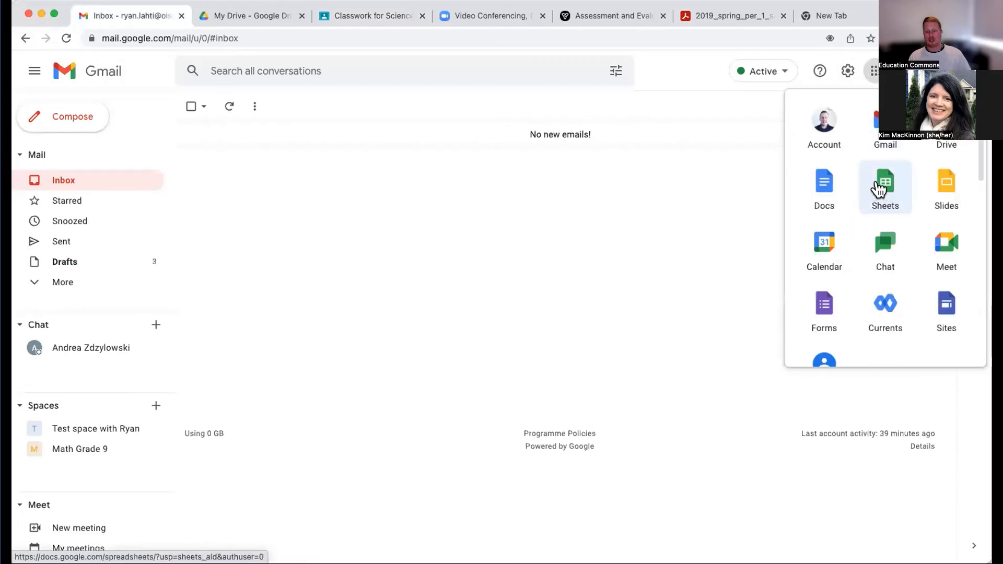
{"action": "left_click", "coordinate": [886, 186]}
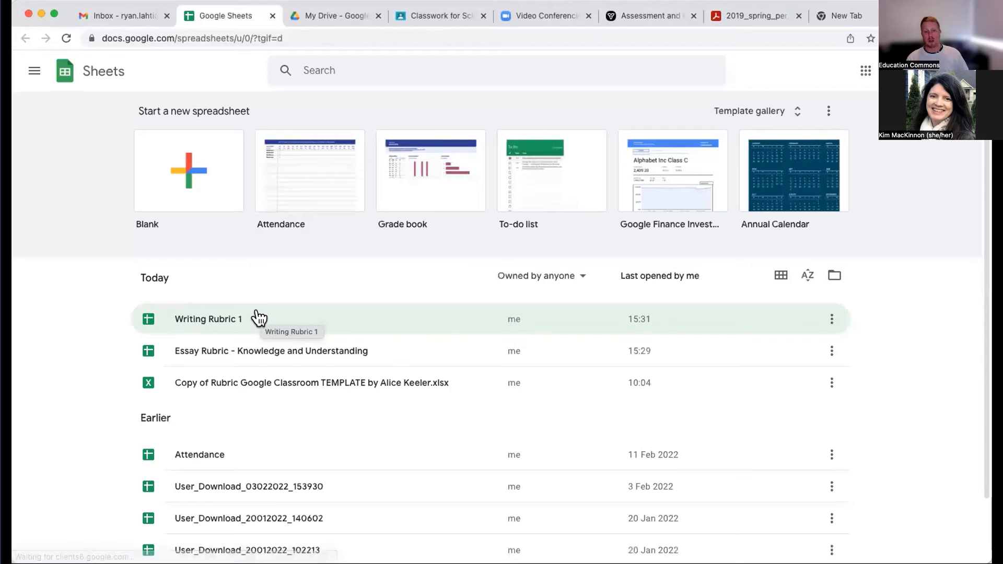
{"action": "left_click", "coordinate": [197, 320]}
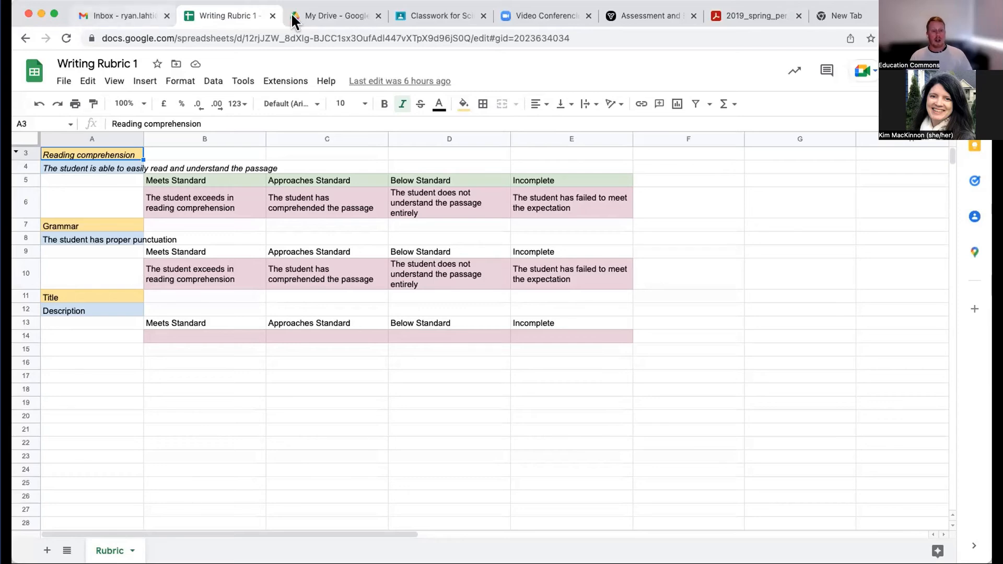
- Switch to Google Drive and open Writing Rubric 1 from the Rubrics folder
{"action": "left_click", "coordinate": [331, 14]}
{"action": "scroll", "coordinate": [312, 296], "scroll_direction": "up", "scroll_amount": 10}
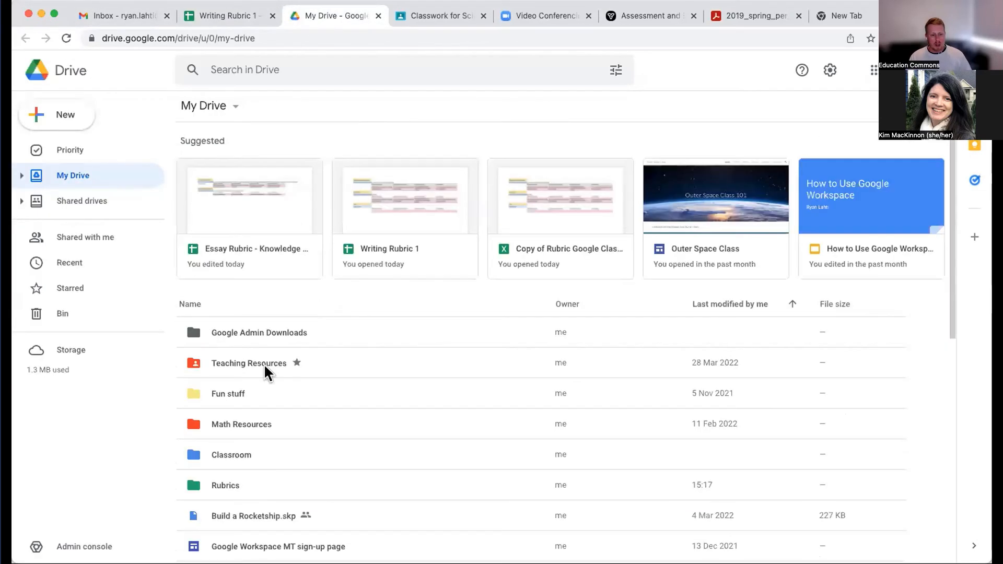
{"action": "double_click", "coordinate": [230, 484]}
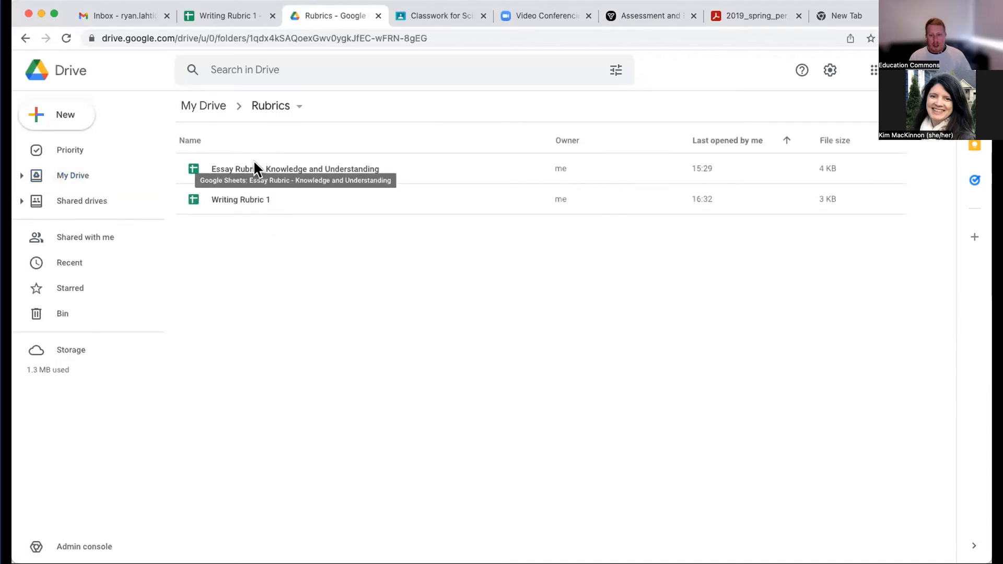
{"action": "left_click", "coordinate": [232, 194]}
{"action": "double_click", "coordinate": [231, 193]}
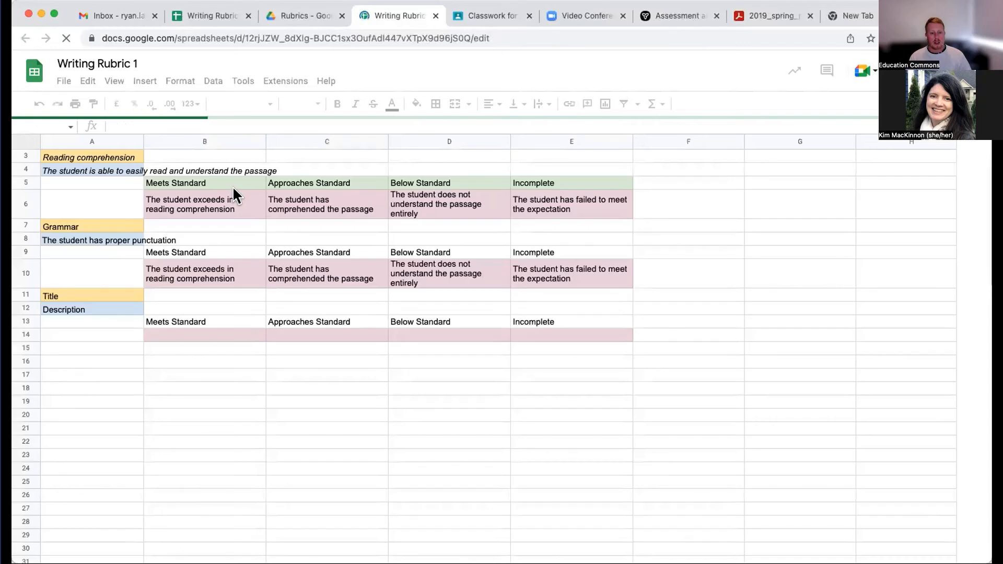
{"action": "left_click", "coordinate": [296, 12]}
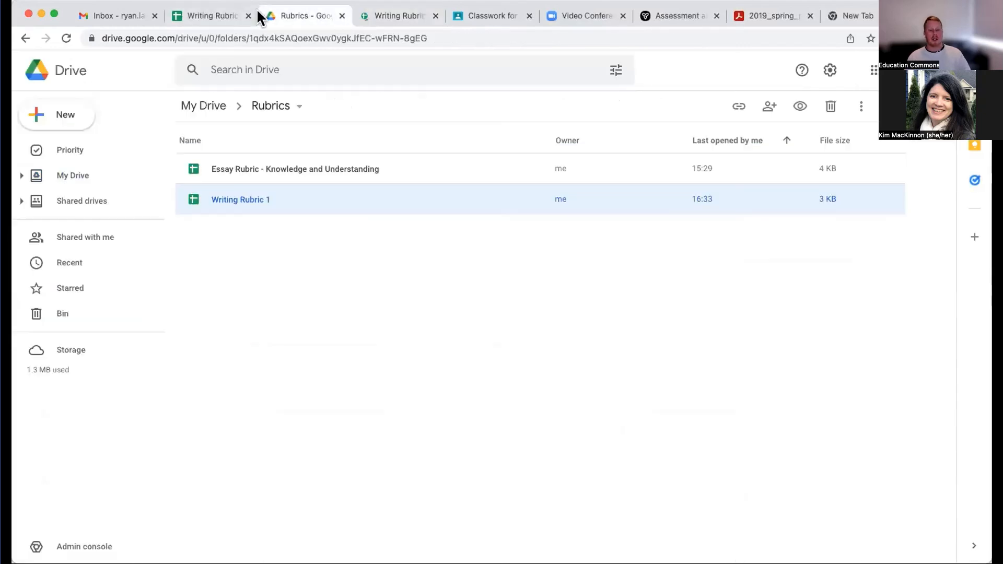
{"action": "left_click", "coordinate": [375, 14]}
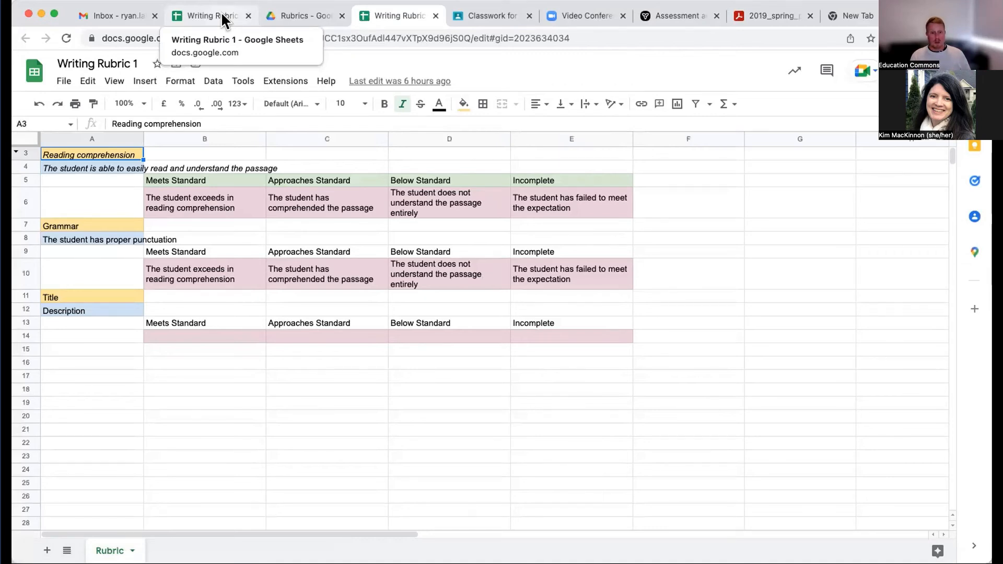
- Add a colleague as a recipient of Writing Rubric 1, show the available permission roles, and cancel the sharing
{"action": "left_click", "coordinate": [862, 71]}
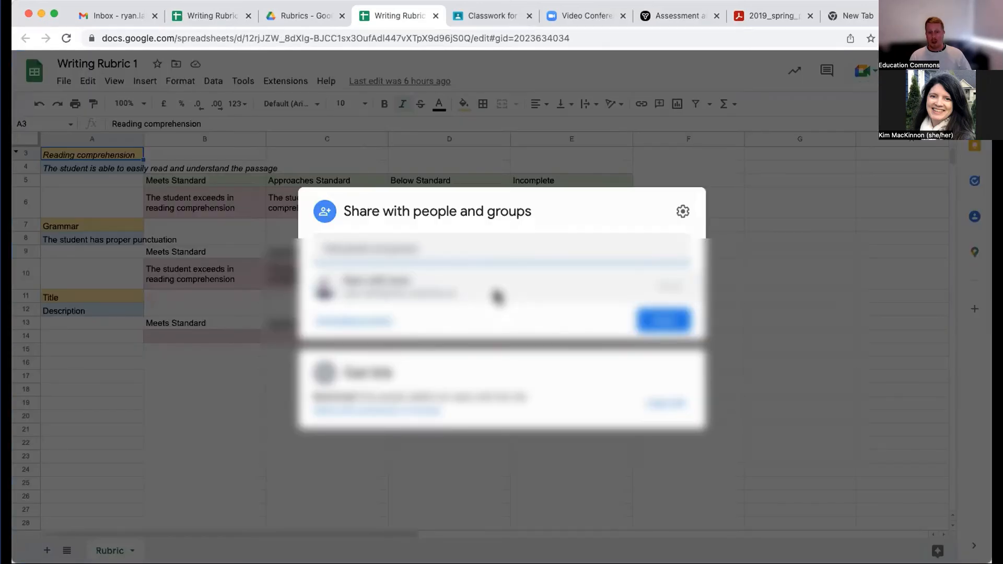
{"action": "left_click", "coordinate": [429, 240]}
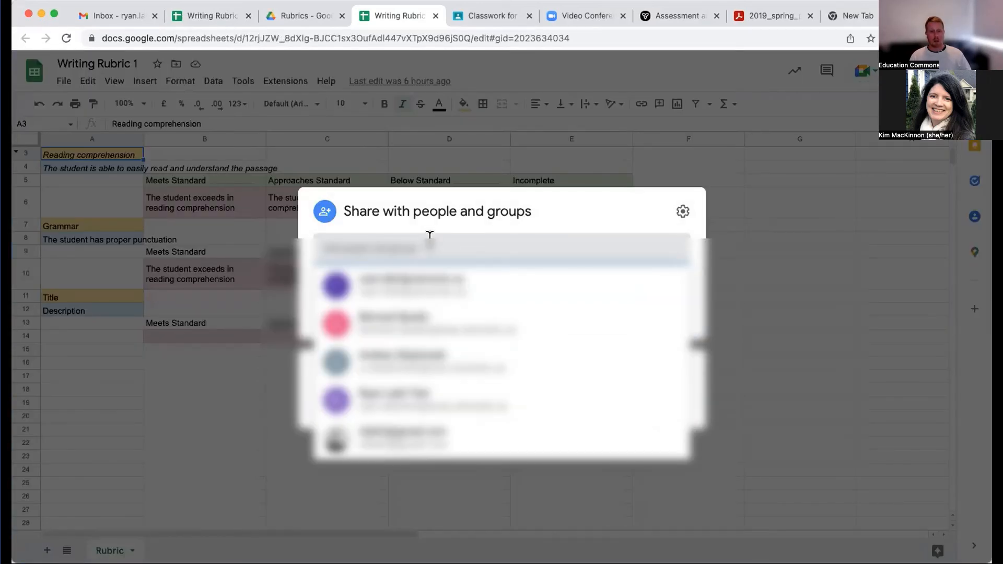
{"action": "type", "text": "kim"}
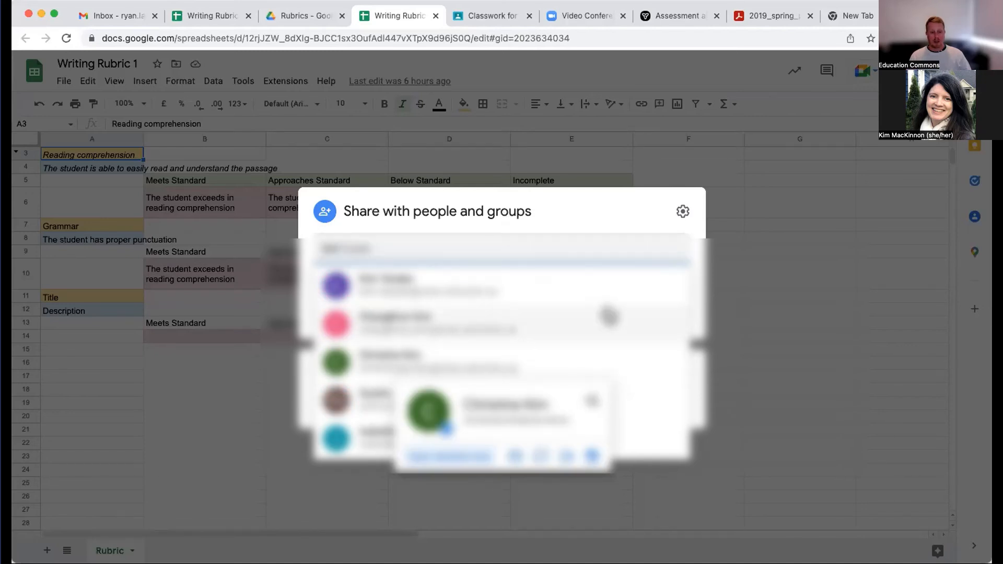
{"action": "left_click", "coordinate": [376, 286]}
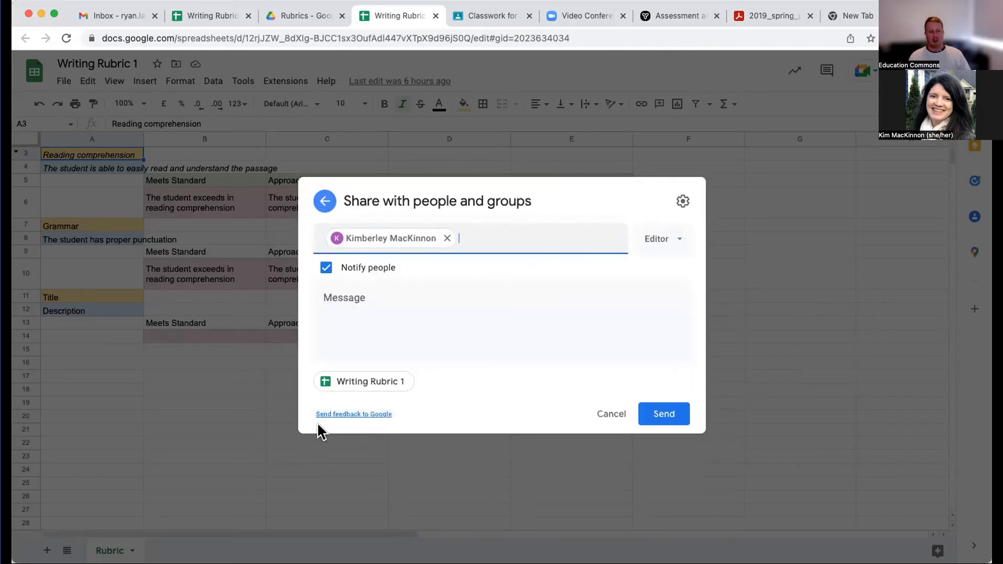
{"action": "left_click", "coordinate": [673, 241]}
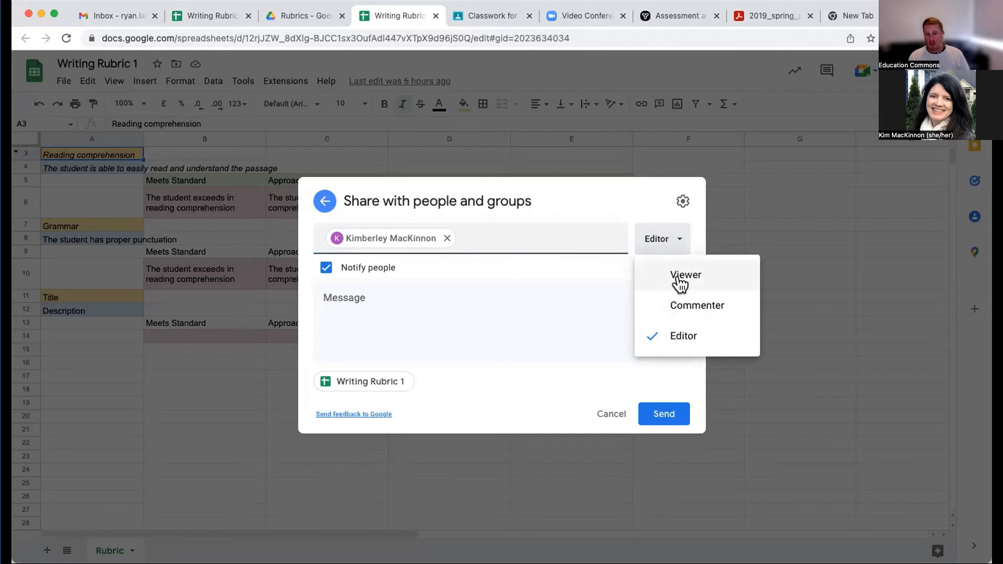
{"action": "left_click", "coordinate": [502, 406]}
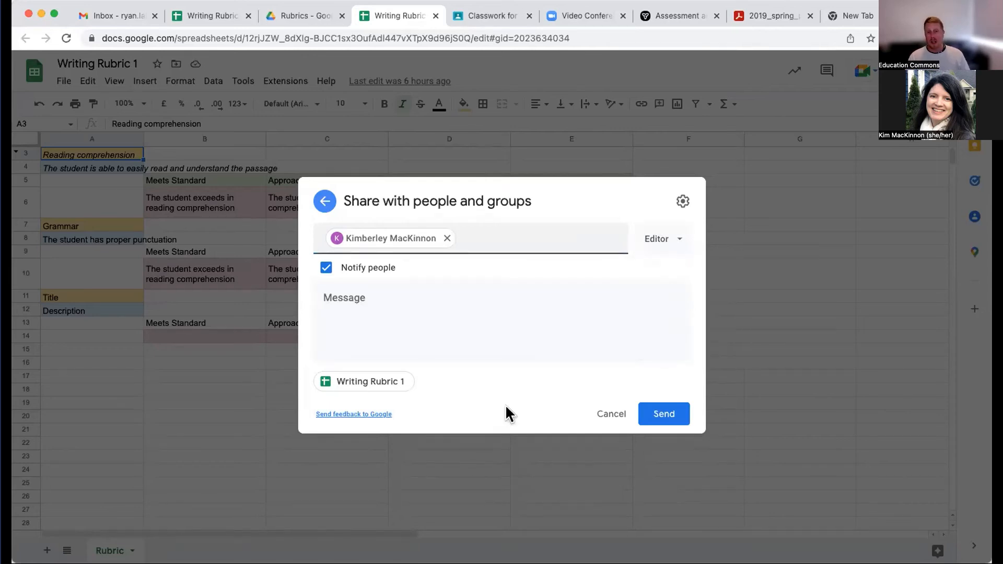
{"action": "left_click", "coordinate": [609, 412]}
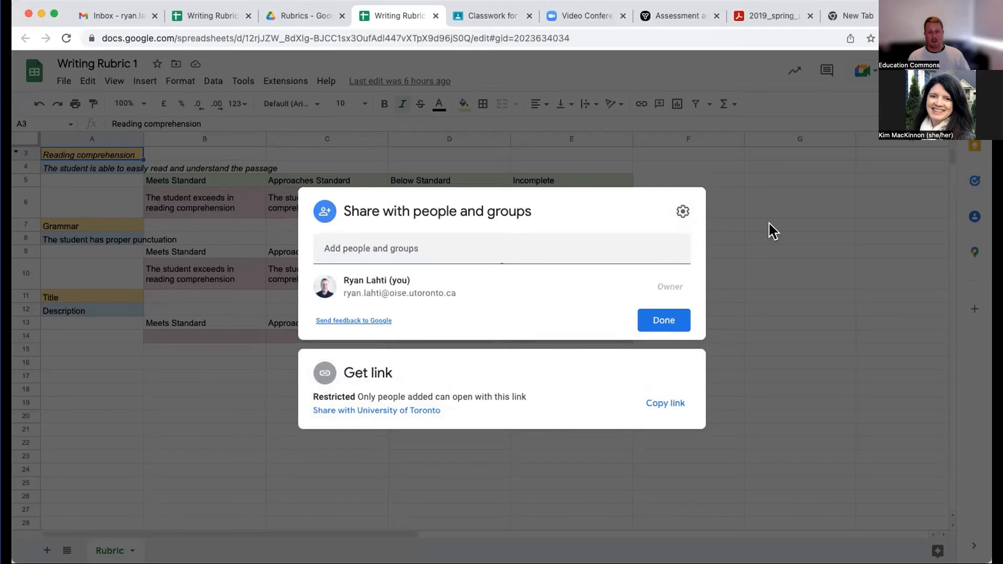
{"action": "left_click", "coordinate": [769, 223]}
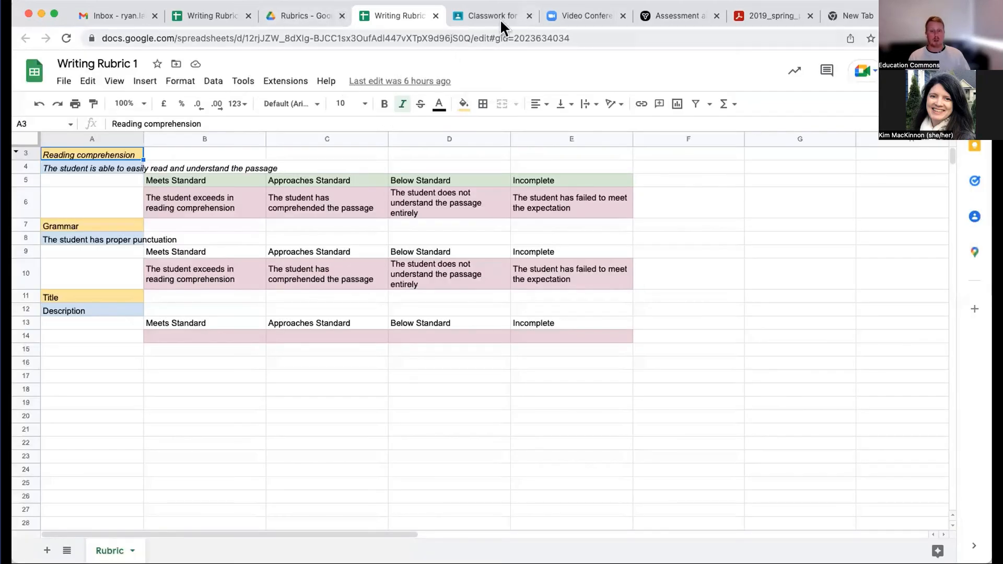
- Return to Classroom and import Writing Rubric 1 from Sheets as the rubric for the Plant Cell Drawing assignment, checking its criteria
{"action": "left_click", "coordinate": [484, 15]}
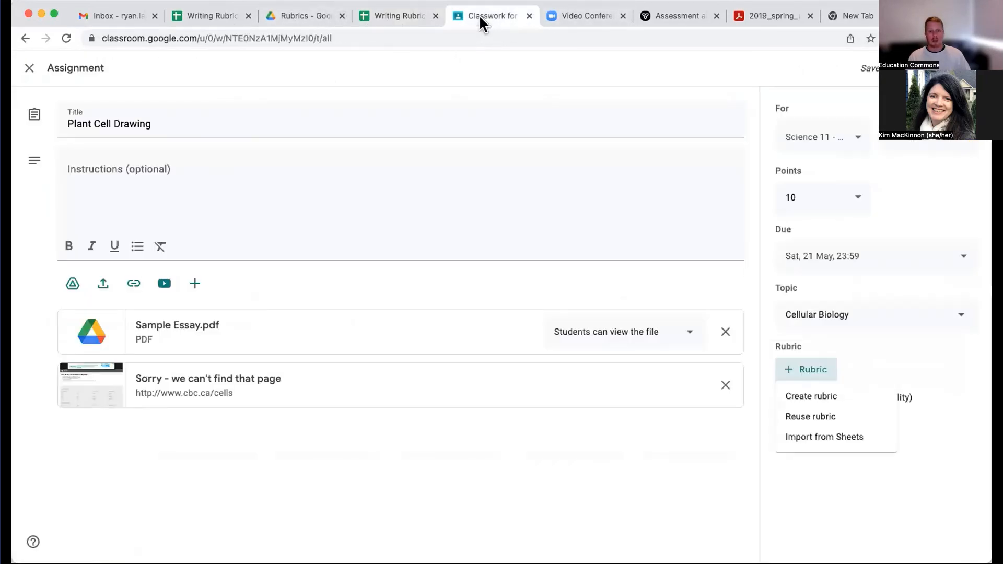
{"action": "left_click", "coordinate": [819, 443]}
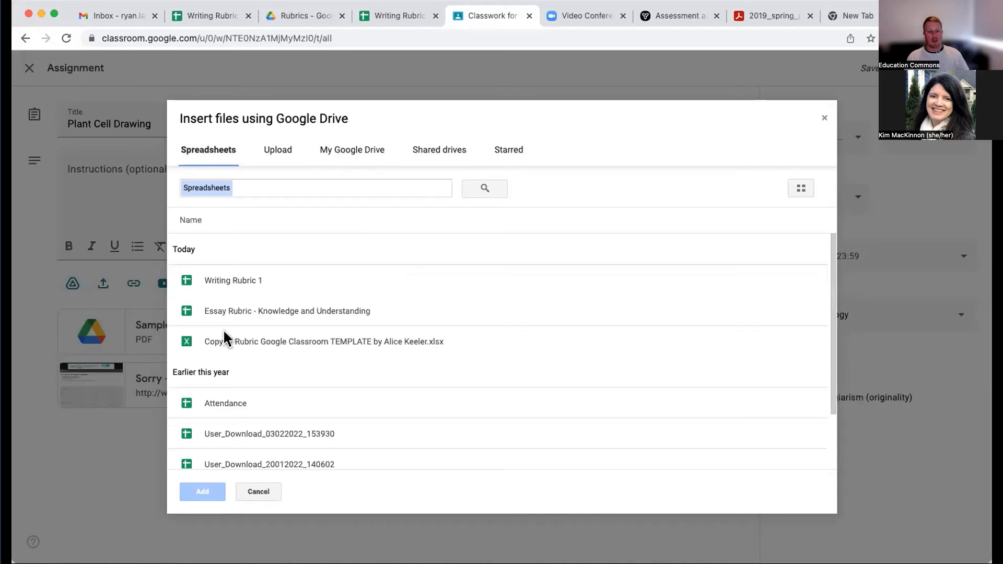
{"action": "left_click", "coordinate": [232, 280]}
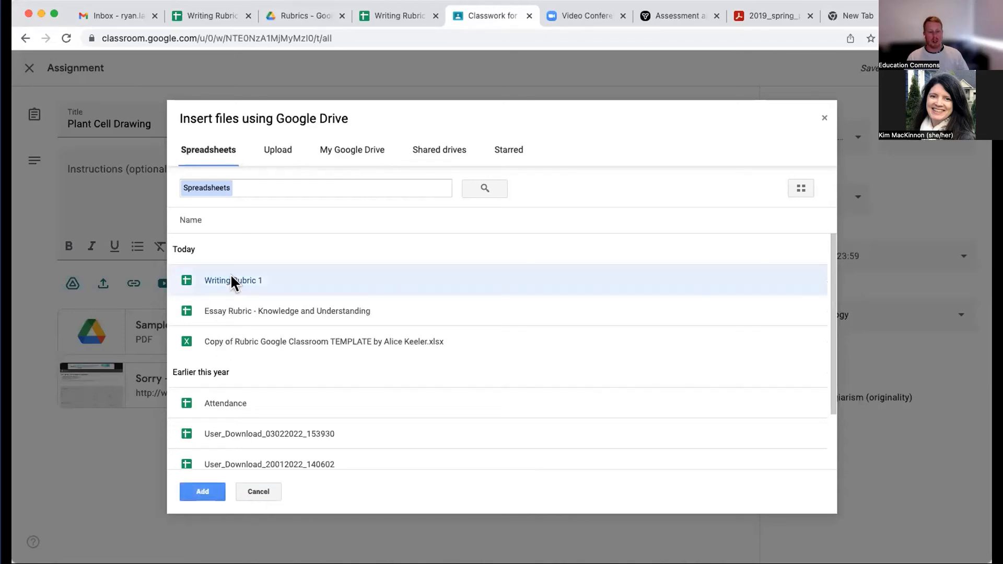
{"action": "left_click", "coordinate": [199, 491]}
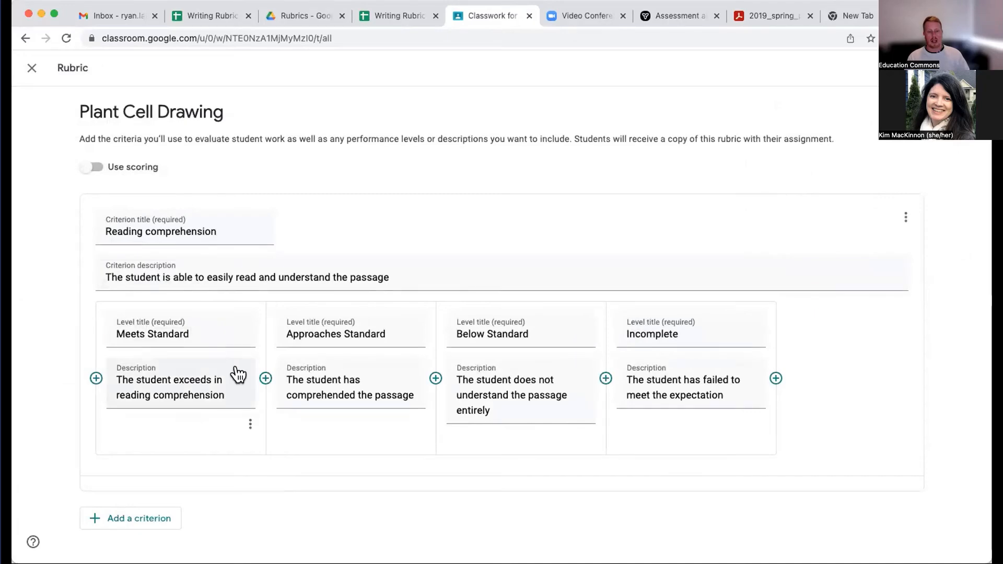
{"action": "scroll", "coordinate": [236, 371], "scroll_direction": "down", "scroll_amount": 4}
{"action": "scroll", "coordinate": [236, 364], "scroll_direction": "down", "scroll_amount": 8}
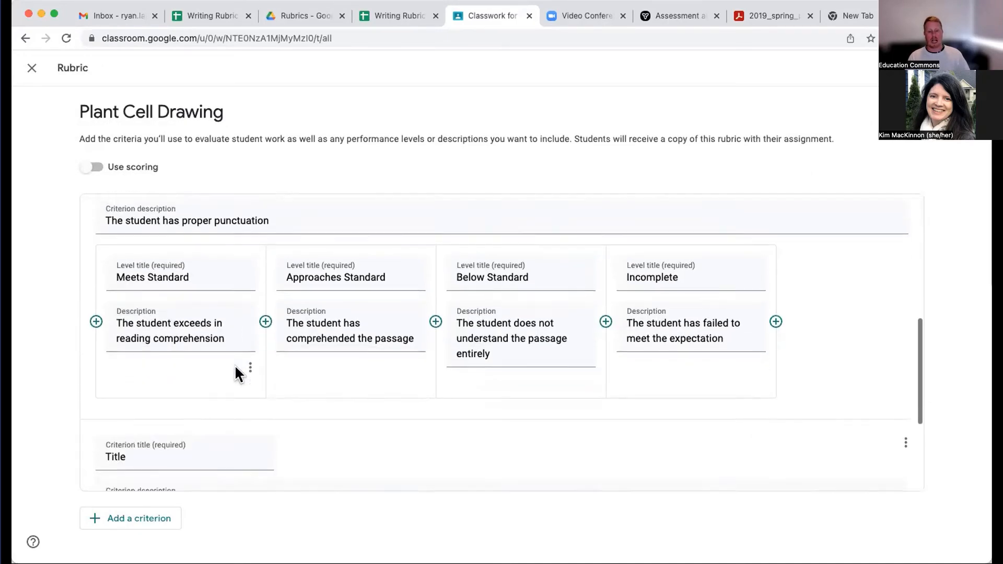
{"action": "scroll", "coordinate": [236, 372], "scroll_direction": "up", "scroll_amount": 10}
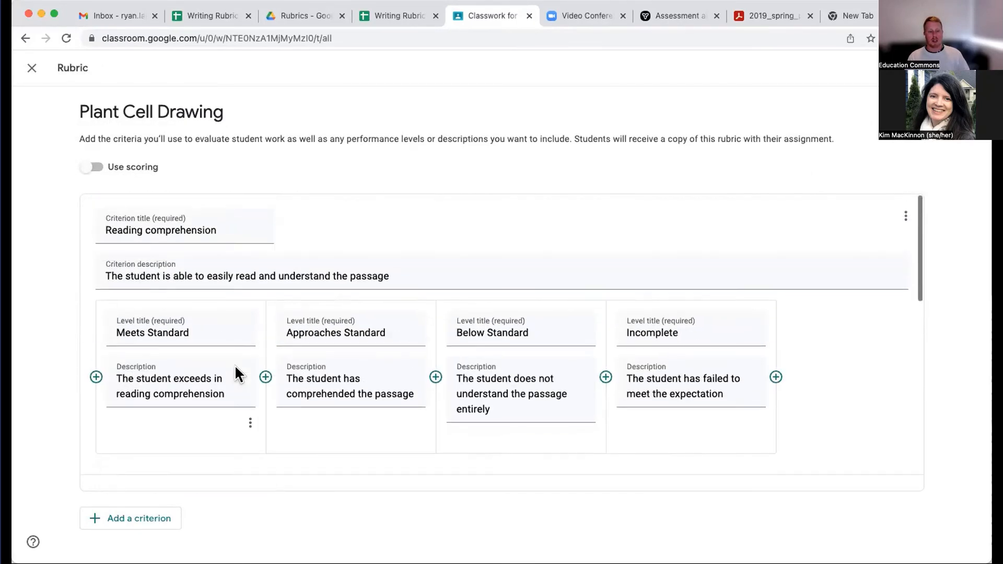
- Enable rubric scoring and set Reading comprehension to 8 points for Meets Standard, 6 for Approaches Standard and 4 for Below Standard, also raising Incomplete
{"action": "left_click", "coordinate": [84, 167]}
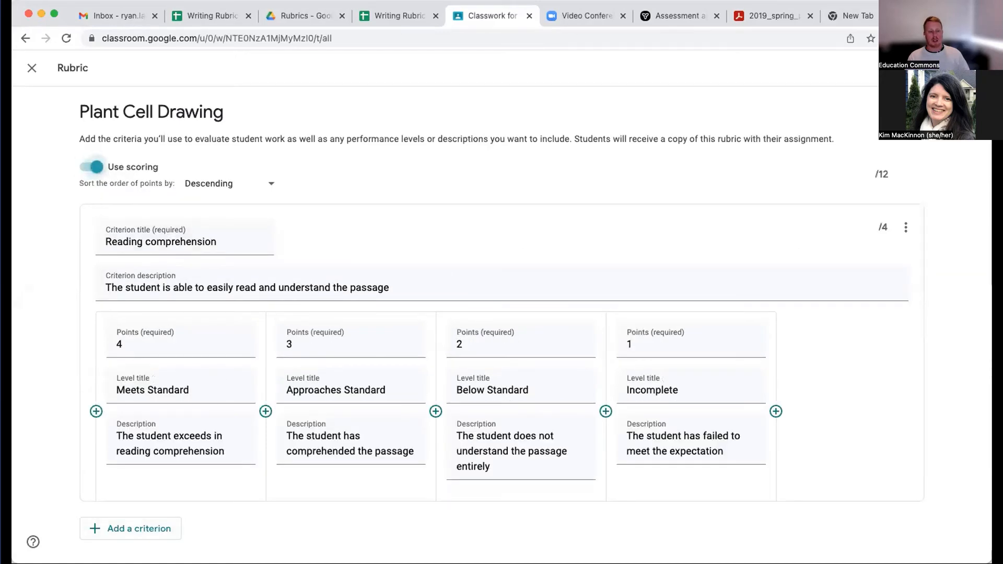
{"action": "left_click", "coordinate": [239, 340]}
{"action": "left_click", "coordinate": [239, 331]}
{"action": "left_click", "coordinate": [239, 330]}
{"action": "left_click", "coordinate": [239, 331]}
{"action": "left_click", "coordinate": [239, 330]}
{"action": "left_click", "coordinate": [238, 331]}
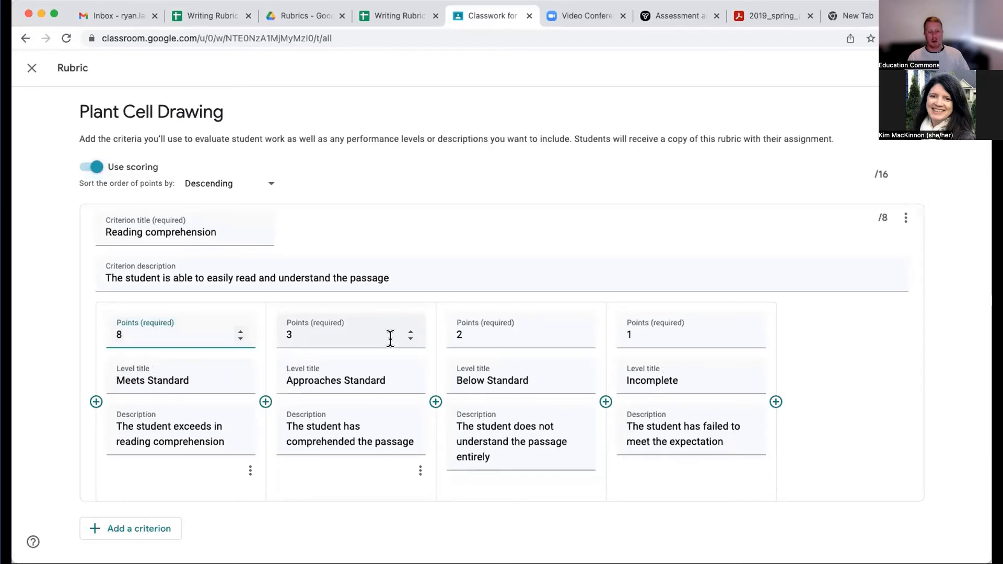
{"action": "left_click", "coordinate": [410, 330]}
{"action": "left_click", "coordinate": [410, 330]}
{"action": "left_click", "coordinate": [409, 331]}
{"action": "left_click", "coordinate": [410, 329]}
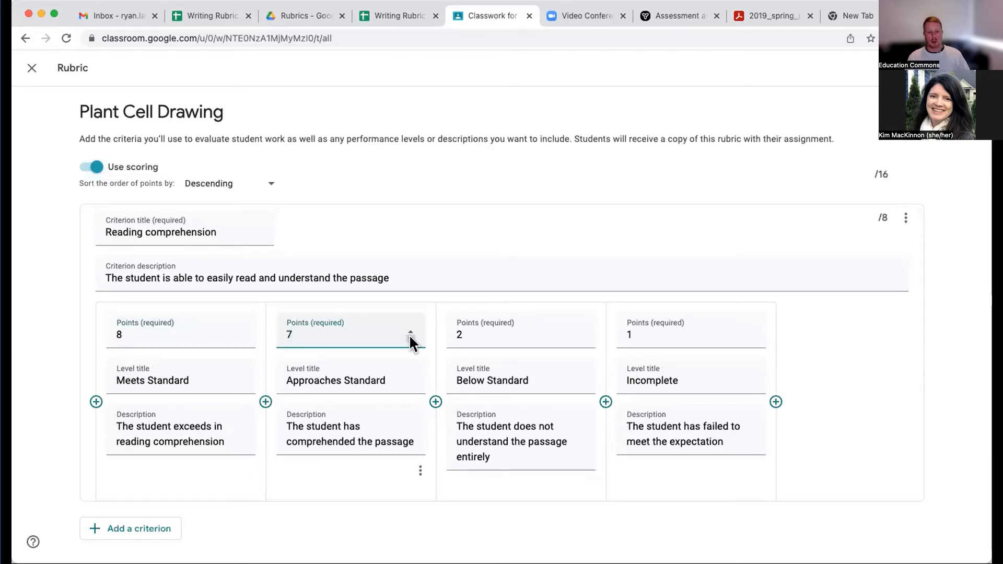
{"action": "left_click", "coordinate": [410, 339]}
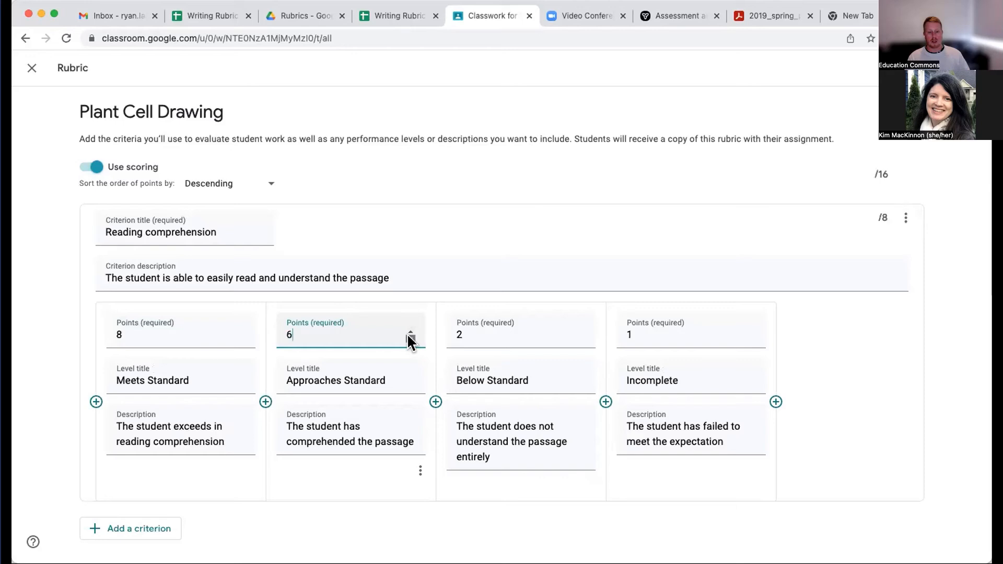
{"action": "left_click", "coordinate": [580, 331]}
{"action": "left_click", "coordinate": [581, 331]}
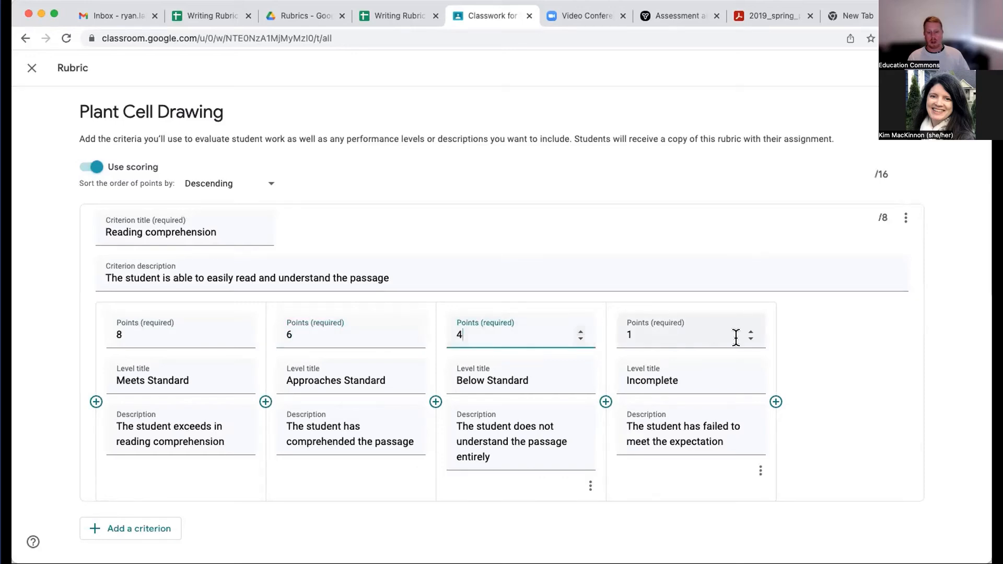
{"action": "left_click", "coordinate": [751, 331]}
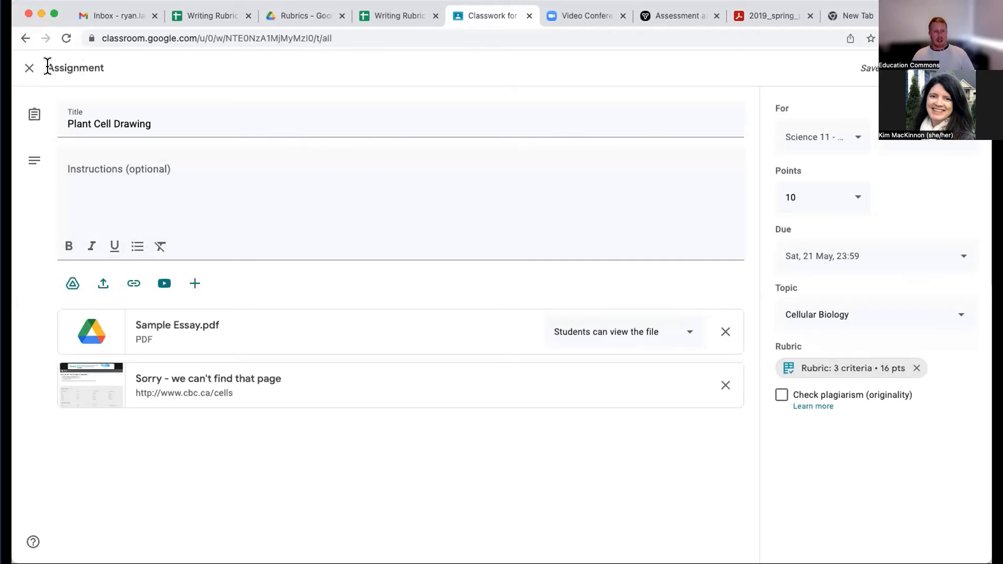
- Close the Plant Cell Drawing assignment and view the People and Marks pages of Science 11 - Biology
{"action": "left_click", "coordinate": [30, 68]}
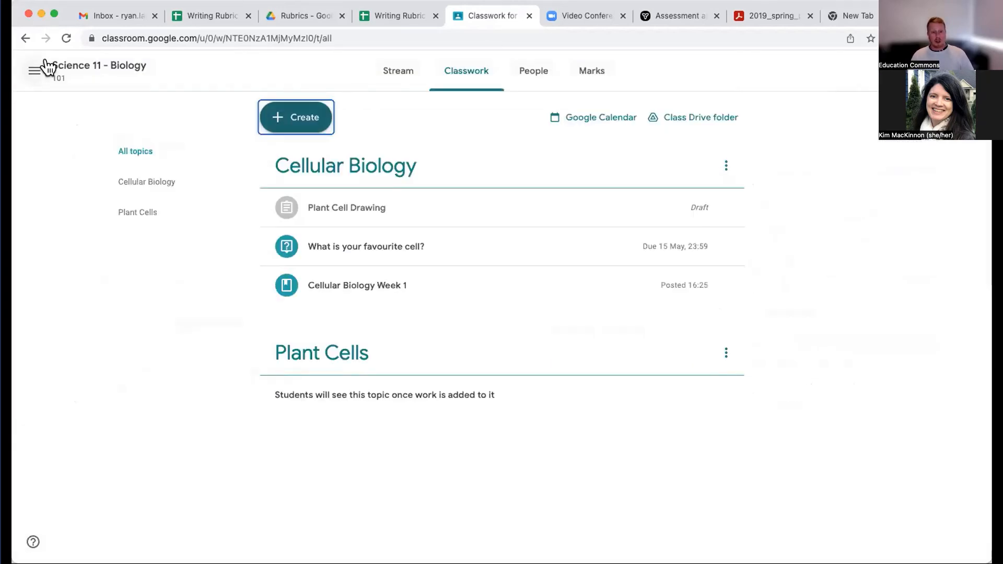
{"action": "left_click", "coordinate": [527, 76]}
{"action": "left_click", "coordinate": [579, 72]}
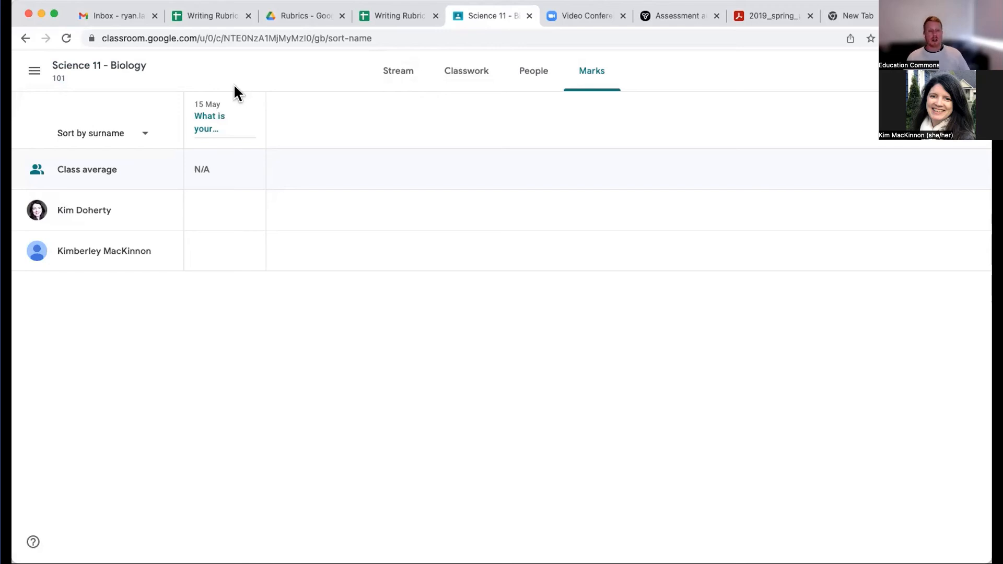
- Open the Classroom calendar for the week of May 9-May 15, 2022 and show its class filter options
{"action": "left_click", "coordinate": [36, 76]}
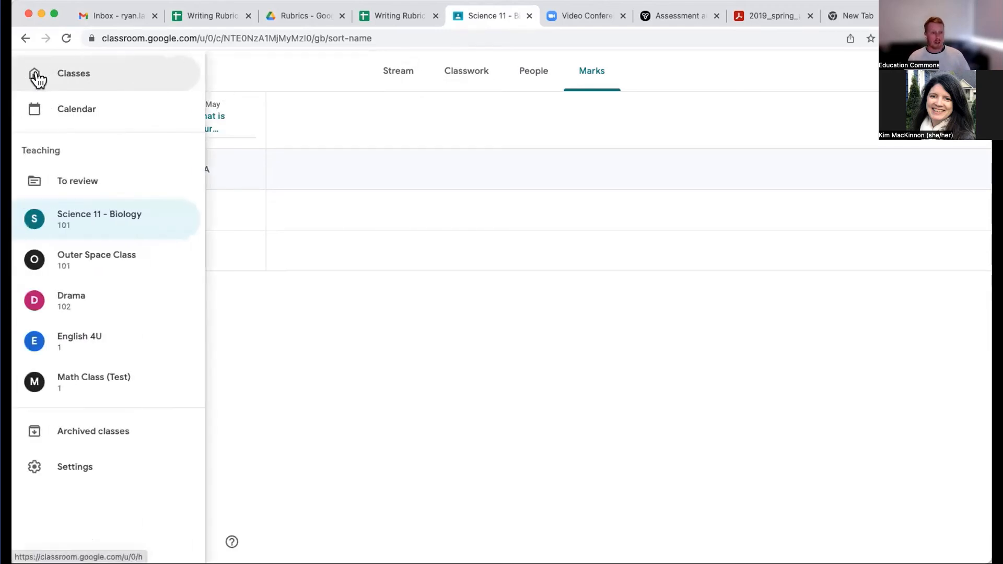
{"action": "left_click", "coordinate": [274, 70]}
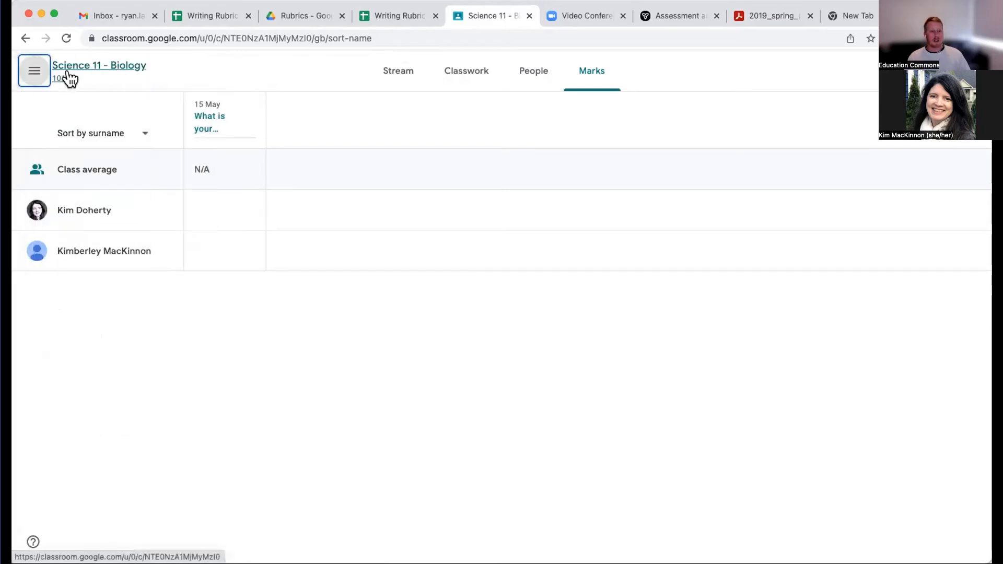
{"action": "left_click", "coordinate": [32, 76]}
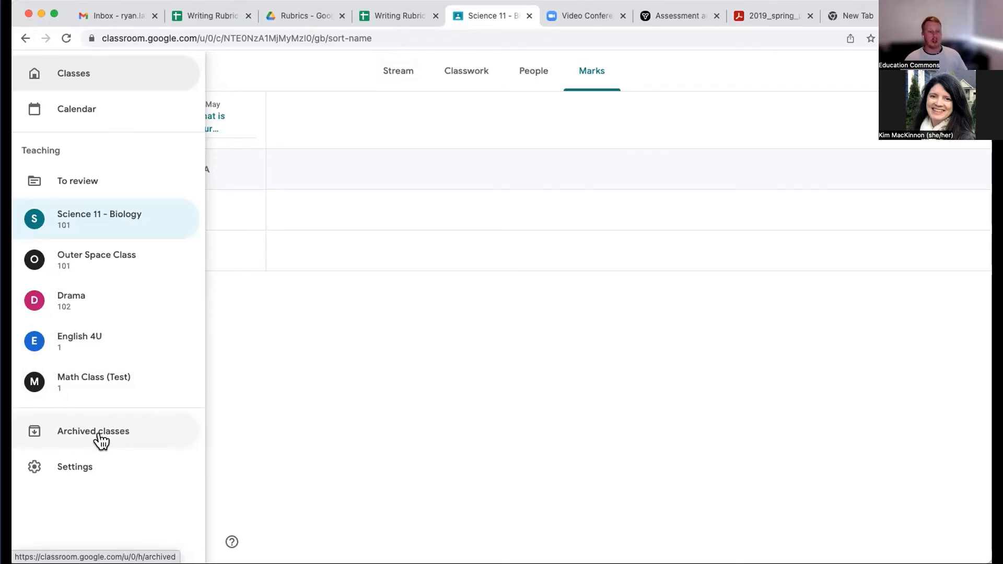
{"action": "left_click", "coordinate": [60, 107]}
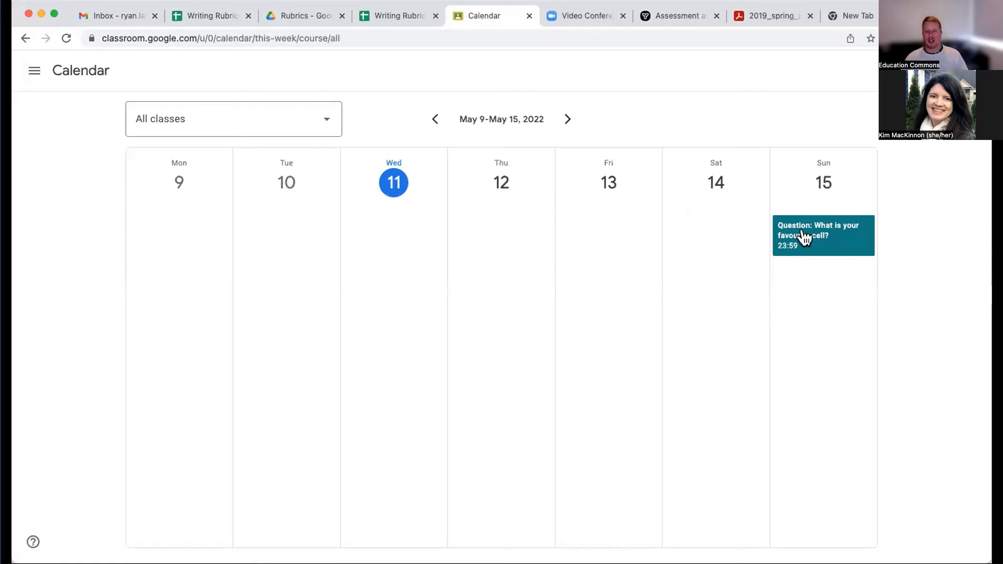
{"action": "left_click", "coordinate": [226, 119]}
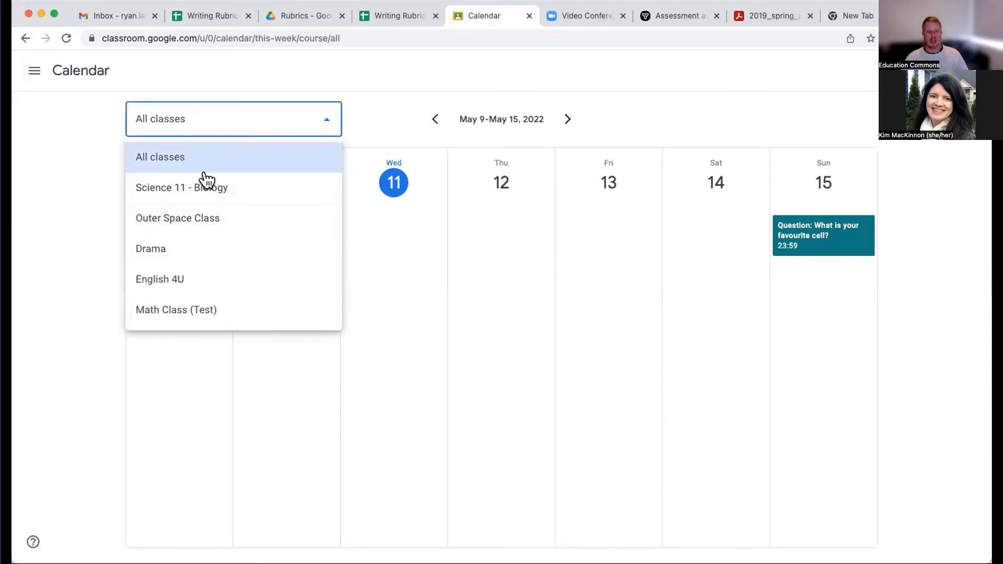
{"action": "left_click", "coordinate": [669, 103]}
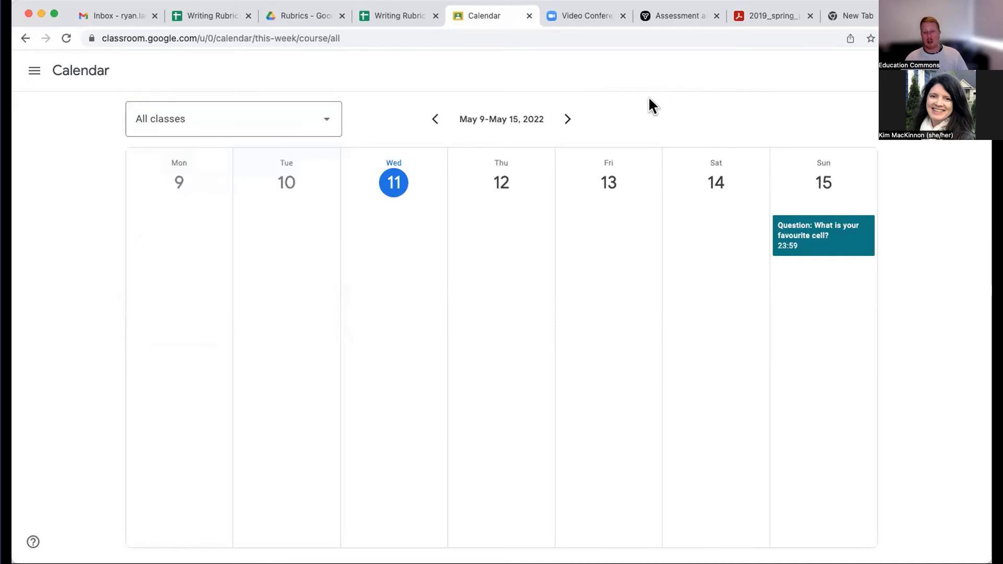
- Return to Science 11 - Biology and invite a student to the class using a suggested e-mail address
{"action": "left_click", "coordinate": [24, 37]}
{"action": "left_click", "coordinate": [377, 66]}
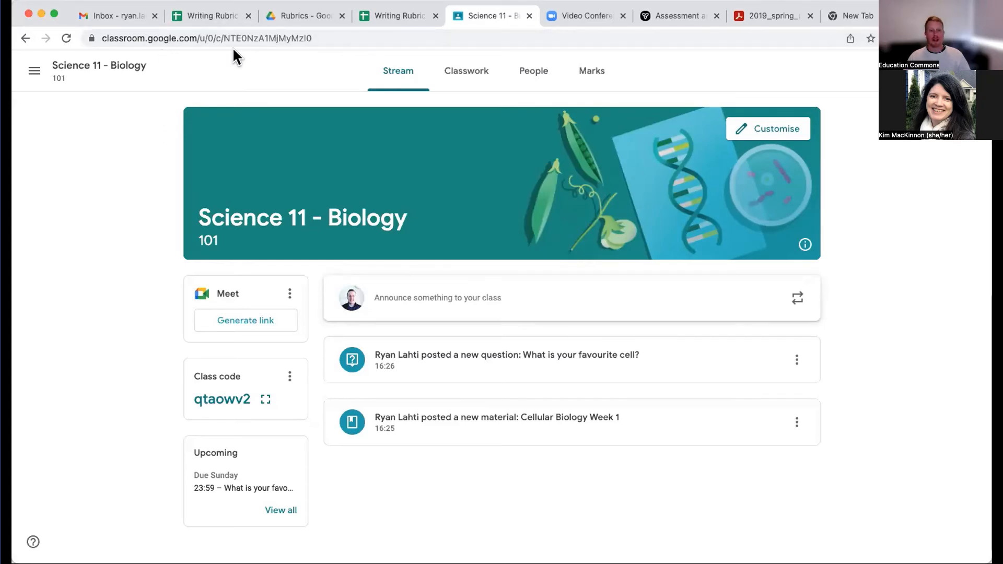
{"action": "left_click", "coordinate": [521, 77]}
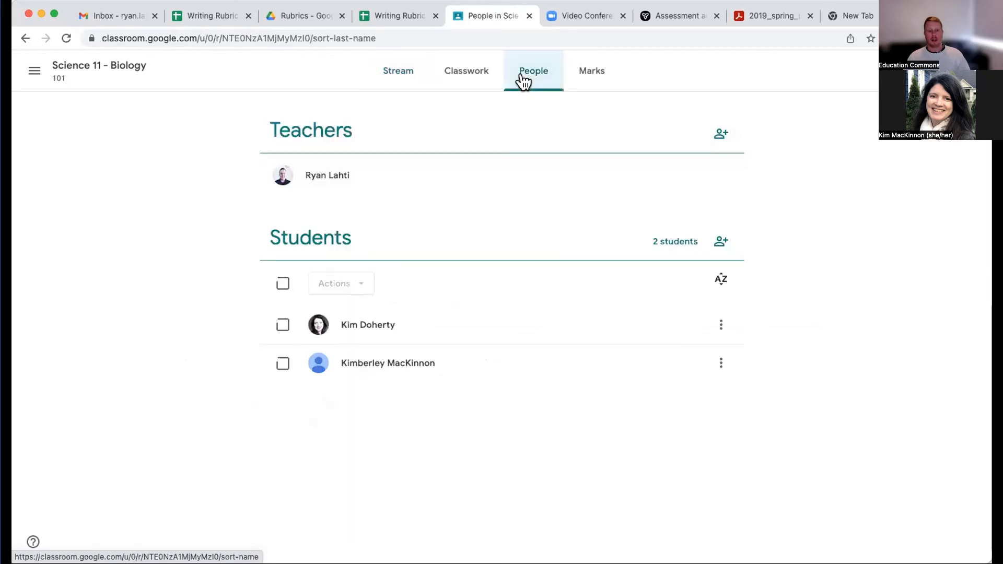
{"action": "left_click", "coordinate": [720, 243]}
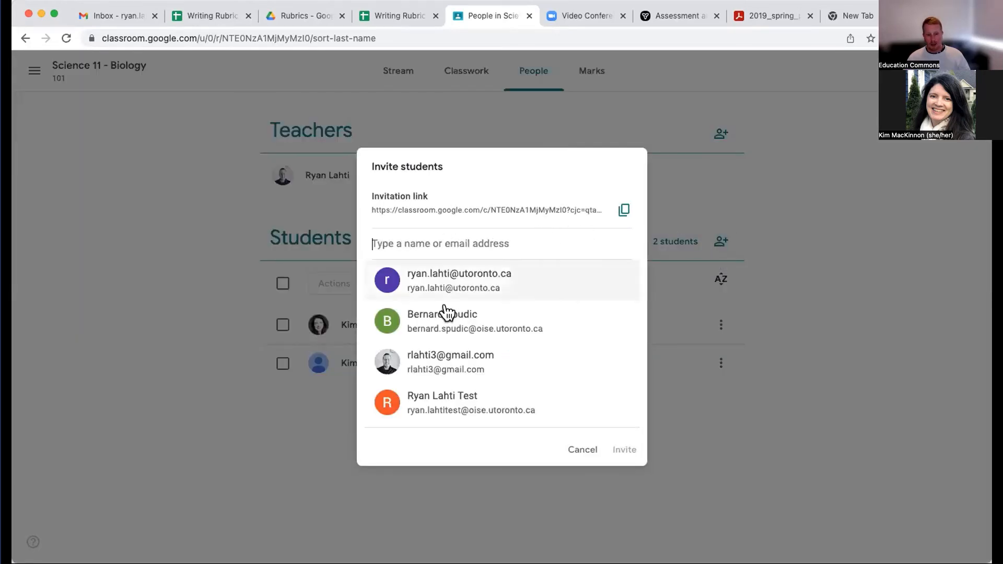
{"action": "left_click", "coordinate": [448, 365]}
{"action": "left_click", "coordinate": [622, 451]}
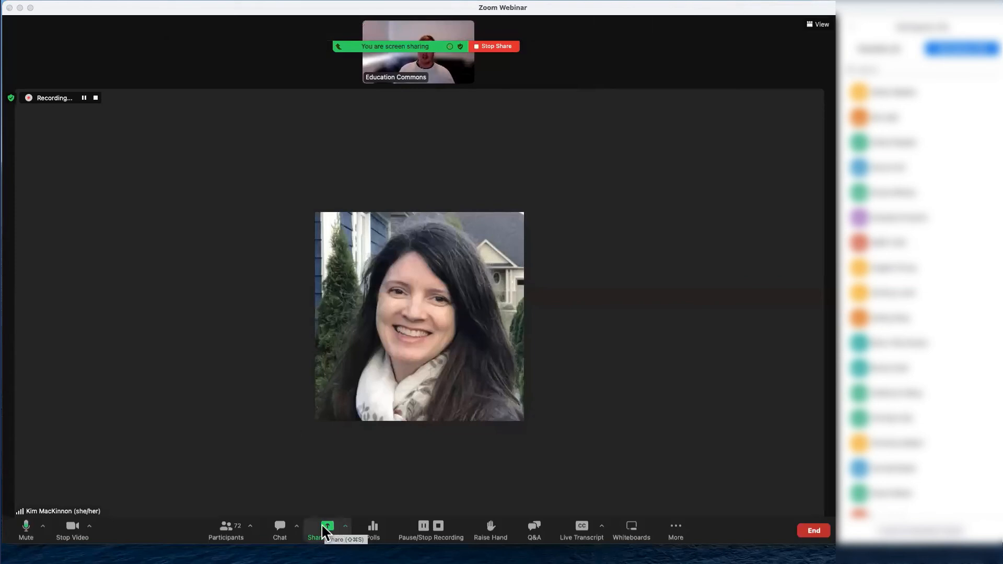
- Switch to Zoom and share the presentation 06. Google Workspa...Webinar 1 - MT.pptx using Slides as Virtual Background
{"action": "left_click", "coordinate": [345, 526]}
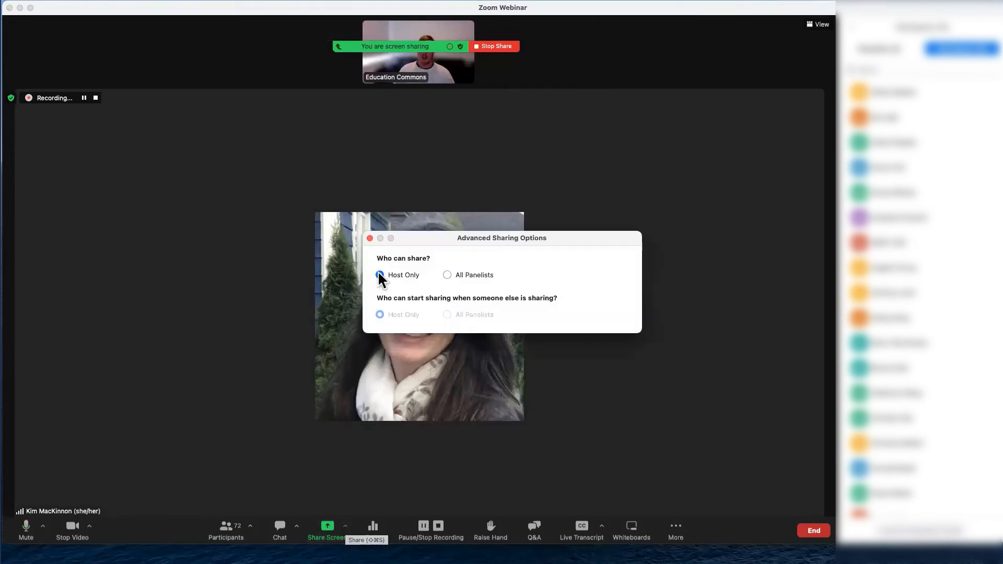
{"action": "left_click", "coordinate": [370, 238]}
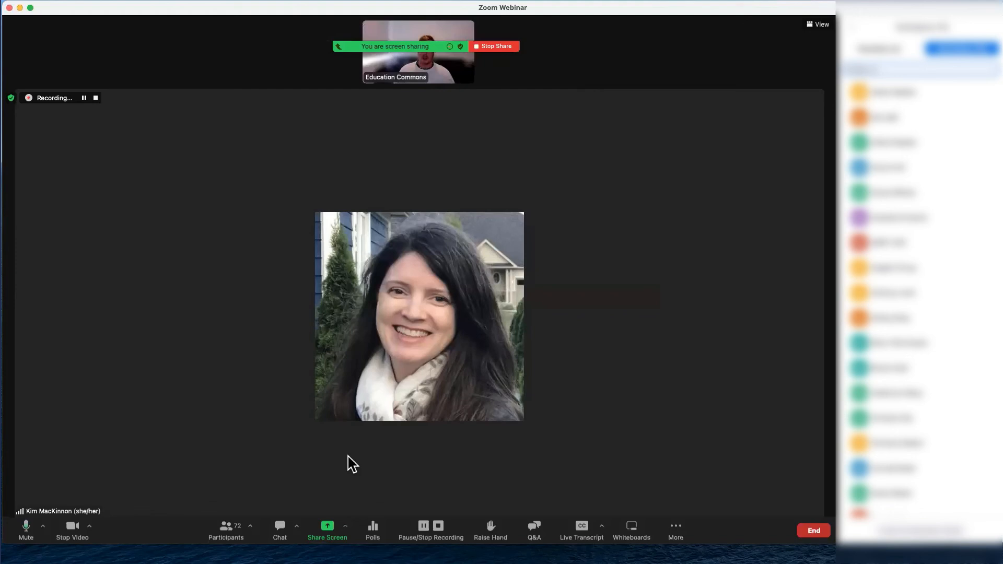
{"action": "left_click", "coordinate": [327, 528]}
{"action": "left_click_drag", "start_coordinate": [357, 131], "coordinate": [287, 123]}
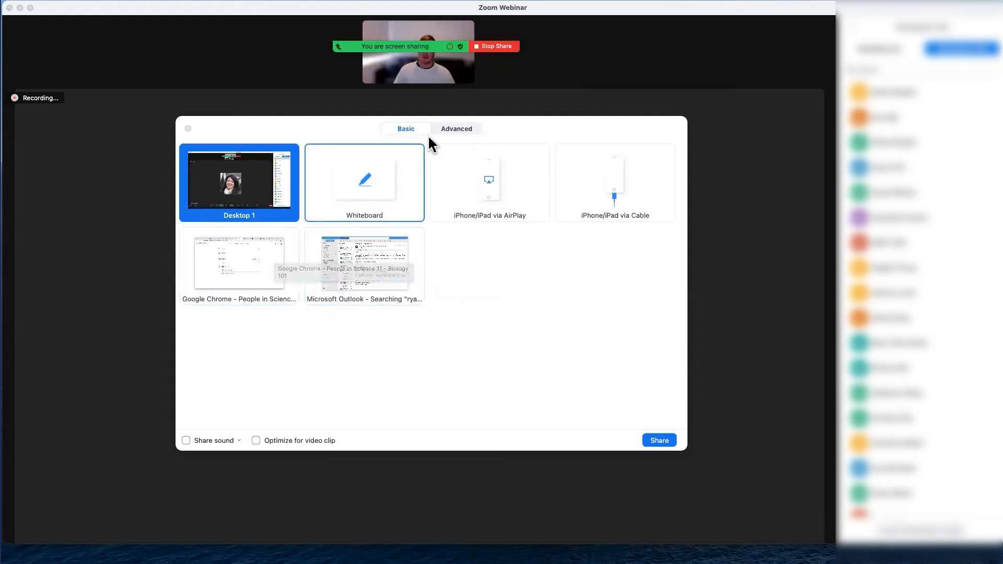
{"action": "left_click", "coordinate": [452, 130]}
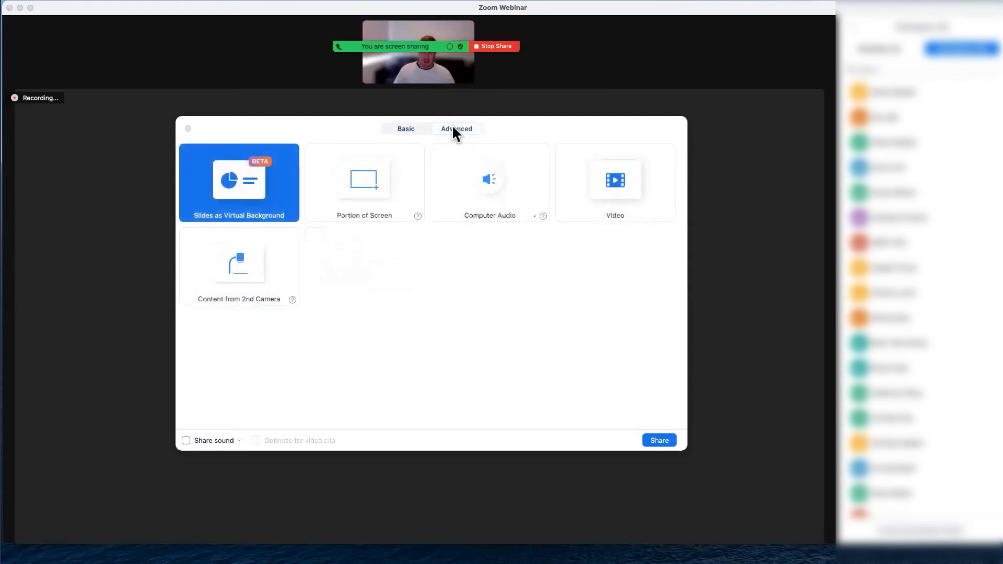
{"action": "double_click", "coordinate": [239, 189]}
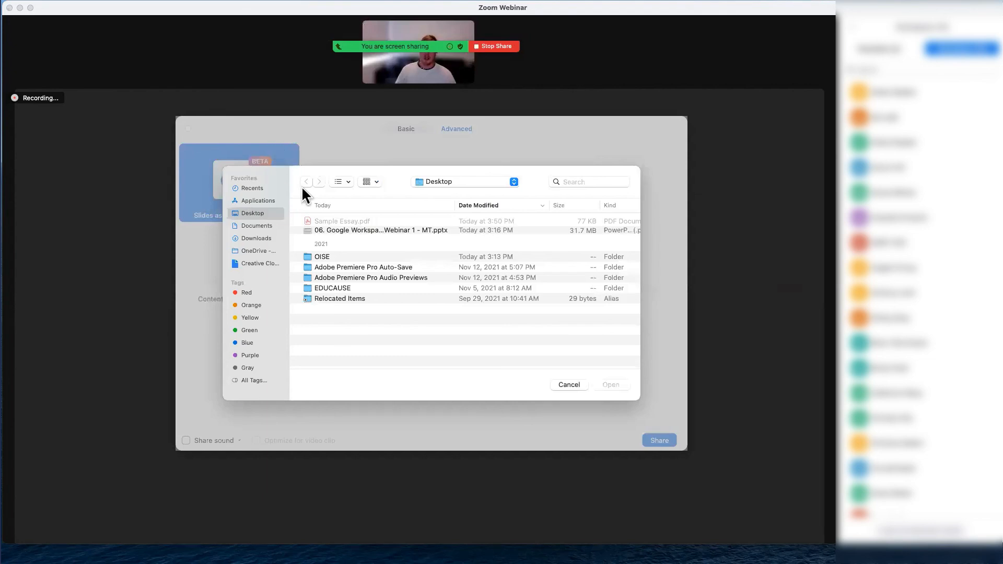
{"action": "left_click", "coordinate": [328, 230]}
{"action": "double_click", "coordinate": [328, 230]}
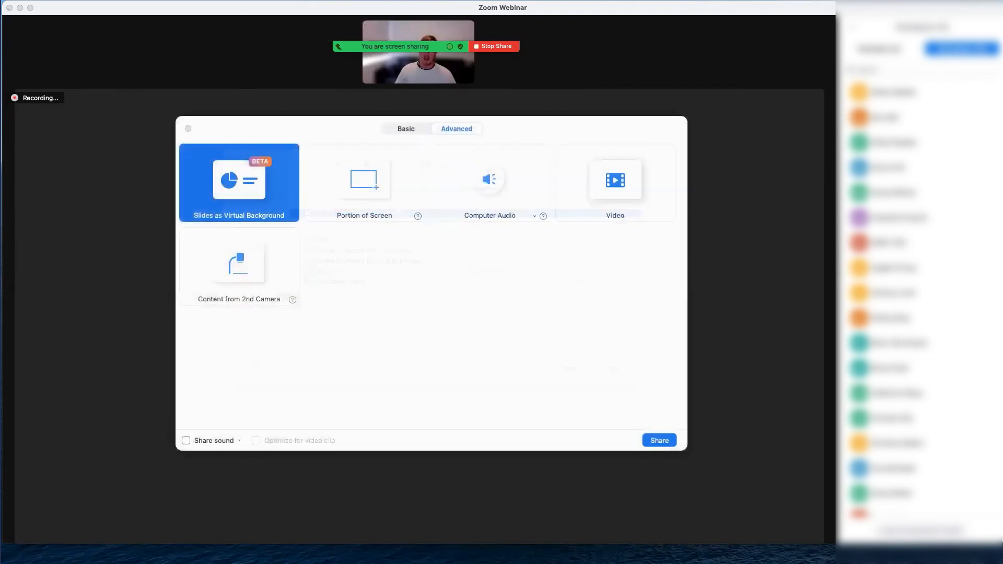